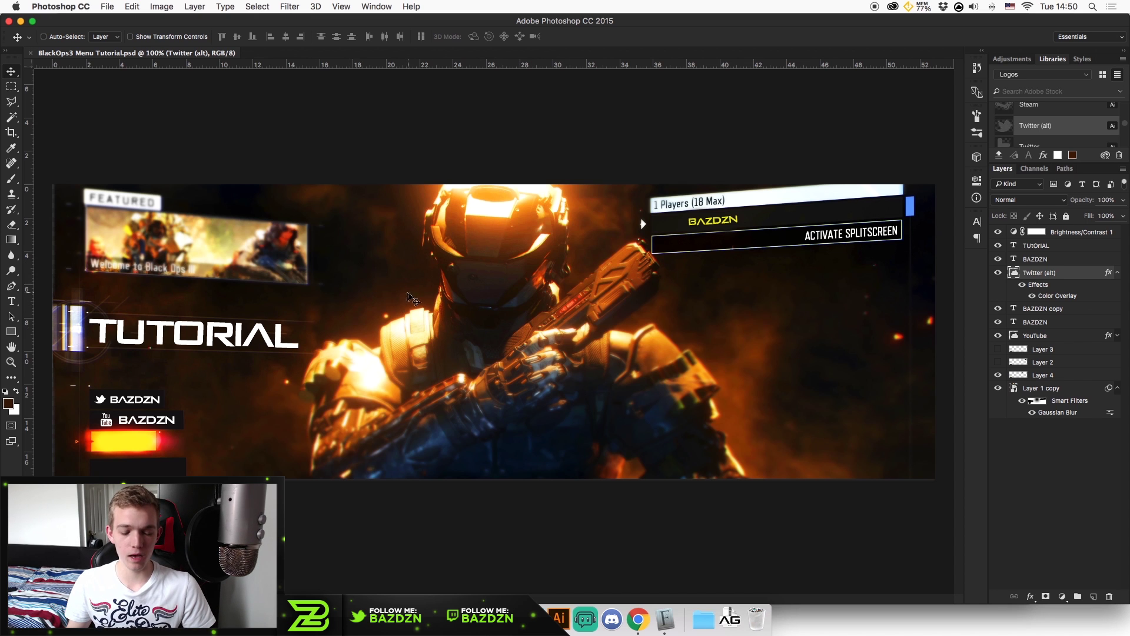
key(super)
super+click(453, 274)
drag(379, 287, 850, 192)
key(super+1)
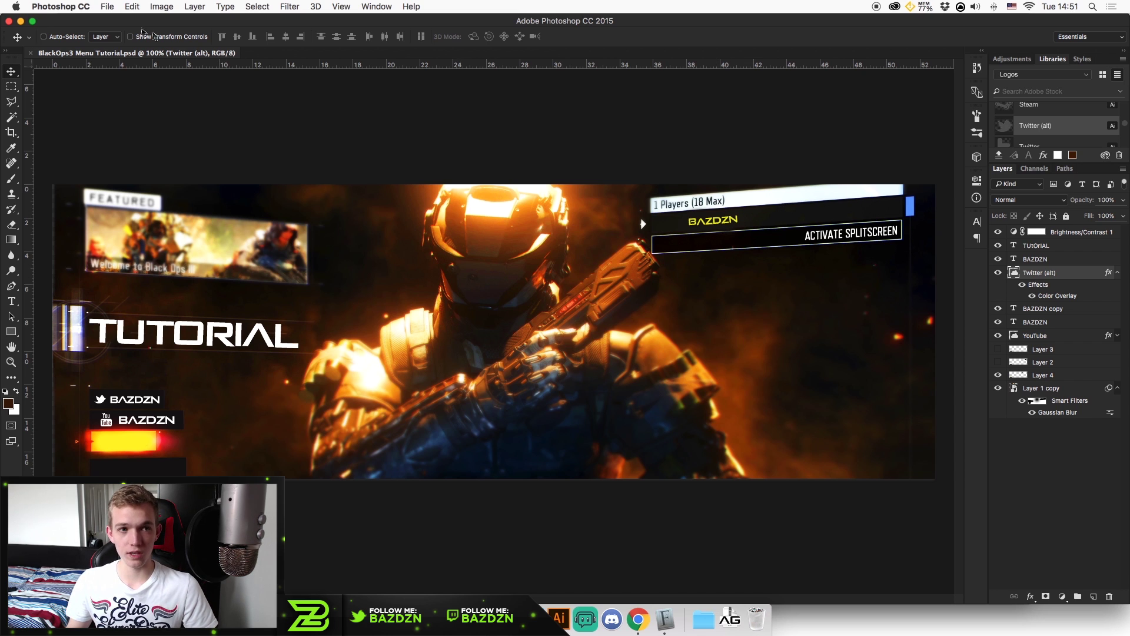
Create a new blank document 1500 pixels wide and 500 pixels high at 72 pixels/inch in RGB colour with a white background.
click(109, 7)
click(129, 25)
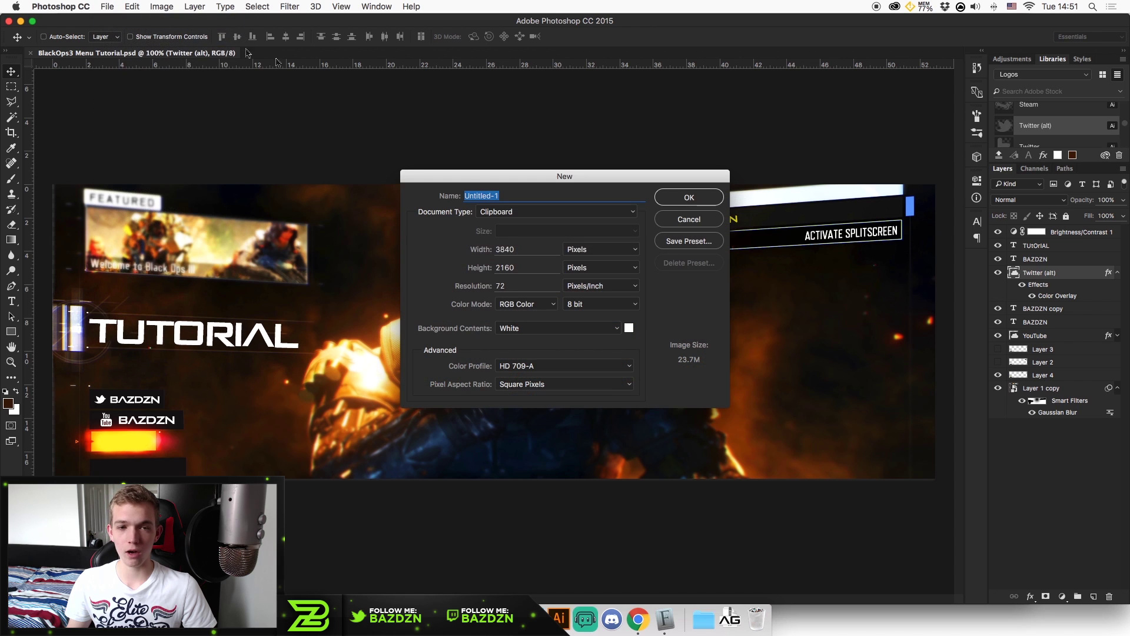
double_click(527, 247)
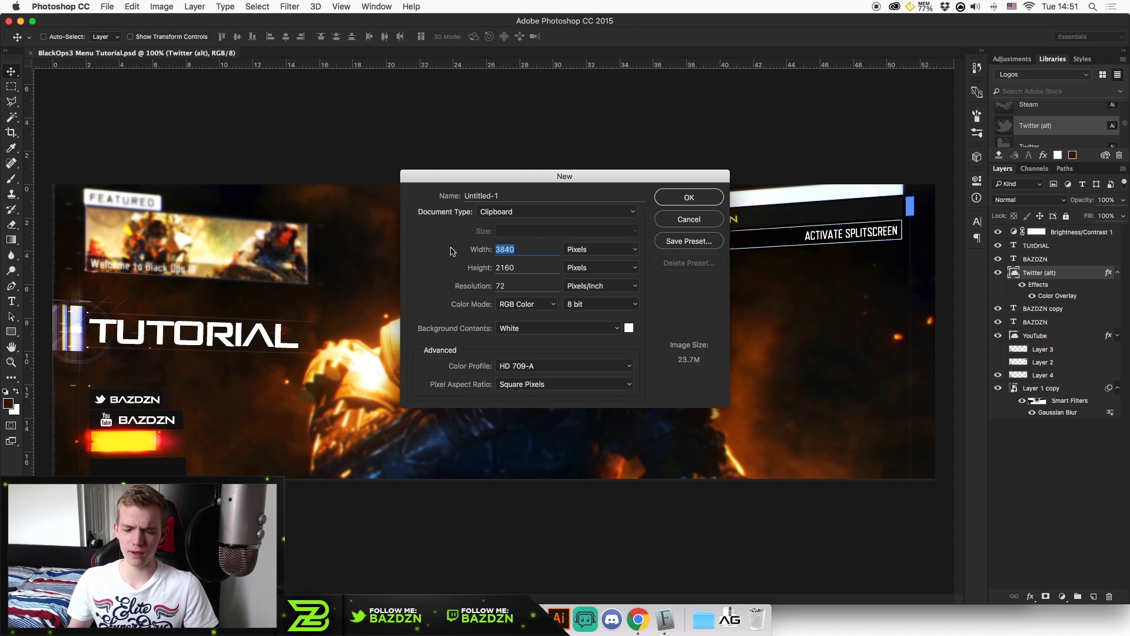
text(1500)
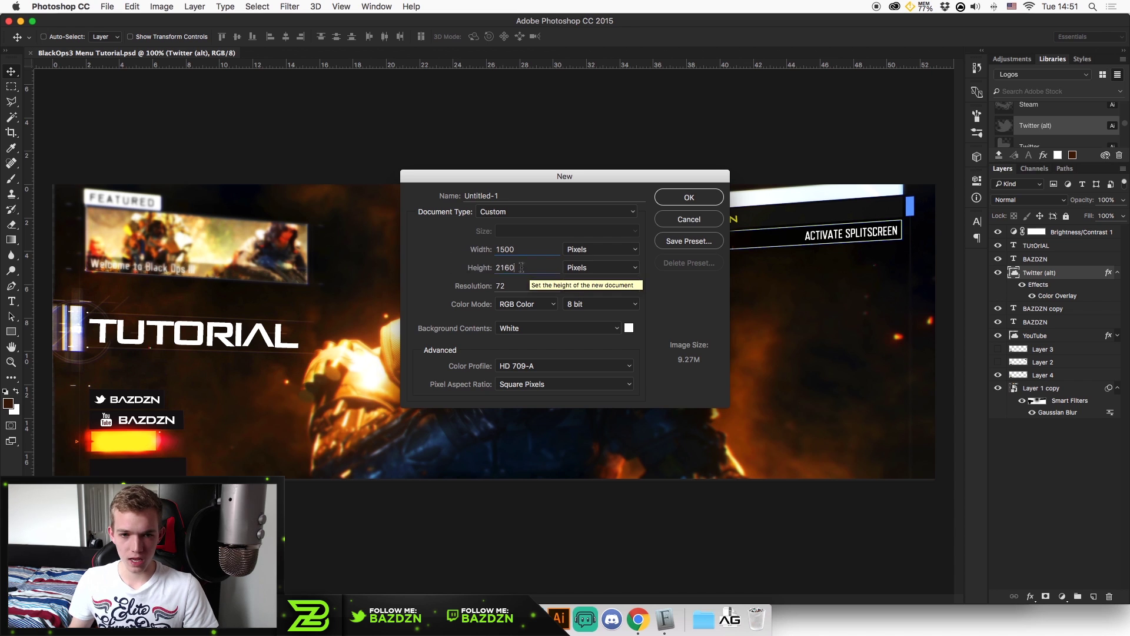
key(Tab)
text(500)
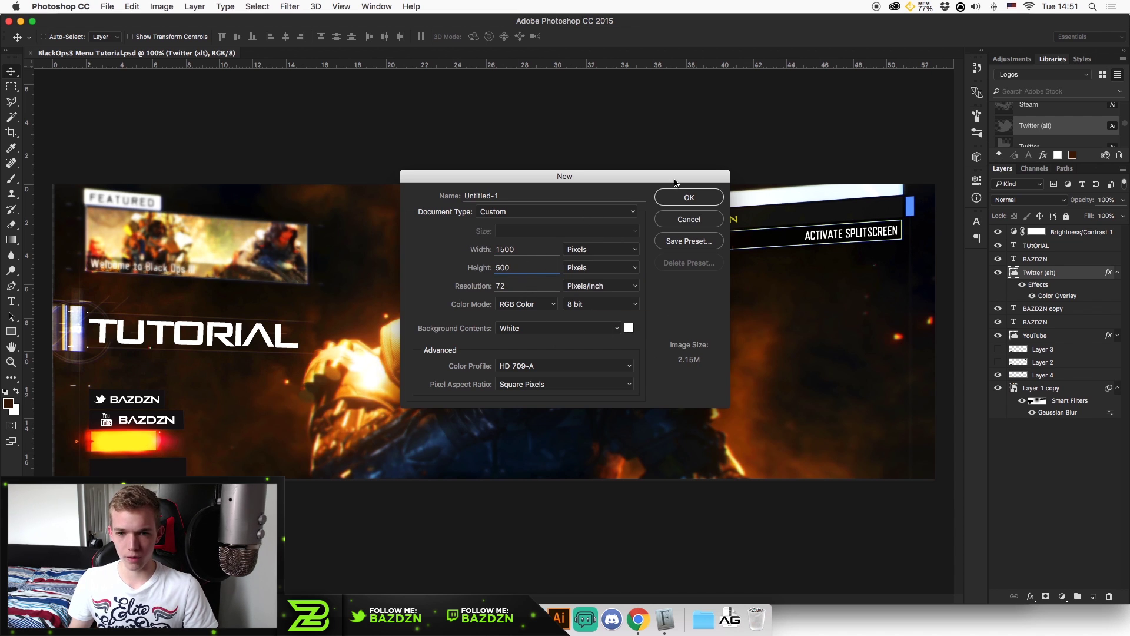
click(683, 200)
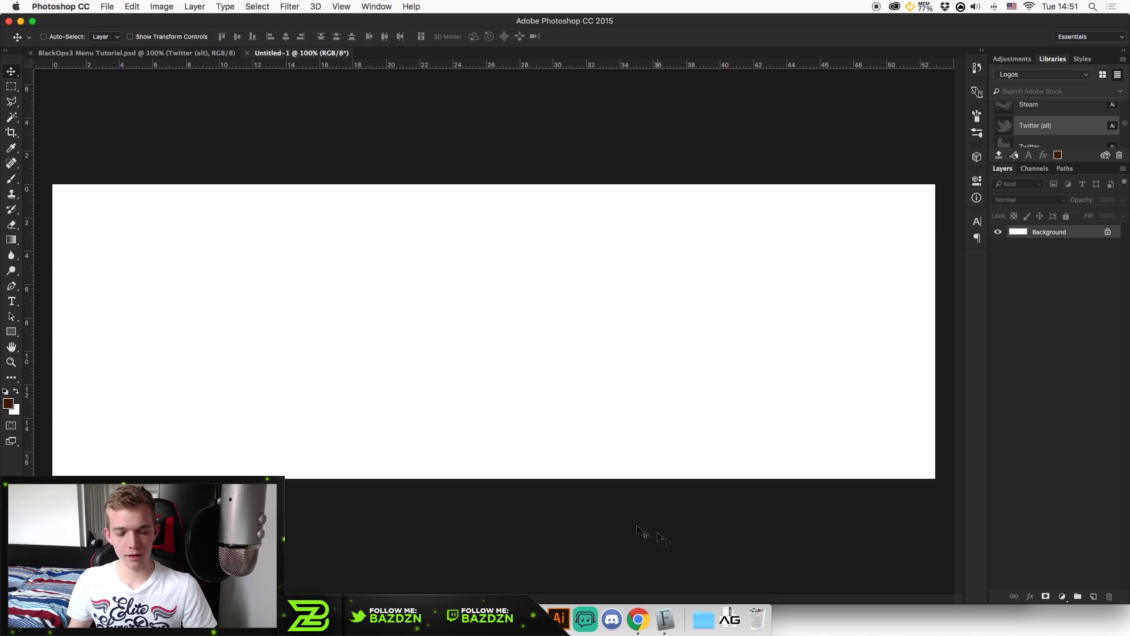
Switch to Chrome and look over the Google image results for "black ops 3 menu".
click(645, 618)
scroll(294, 117, up, 2)
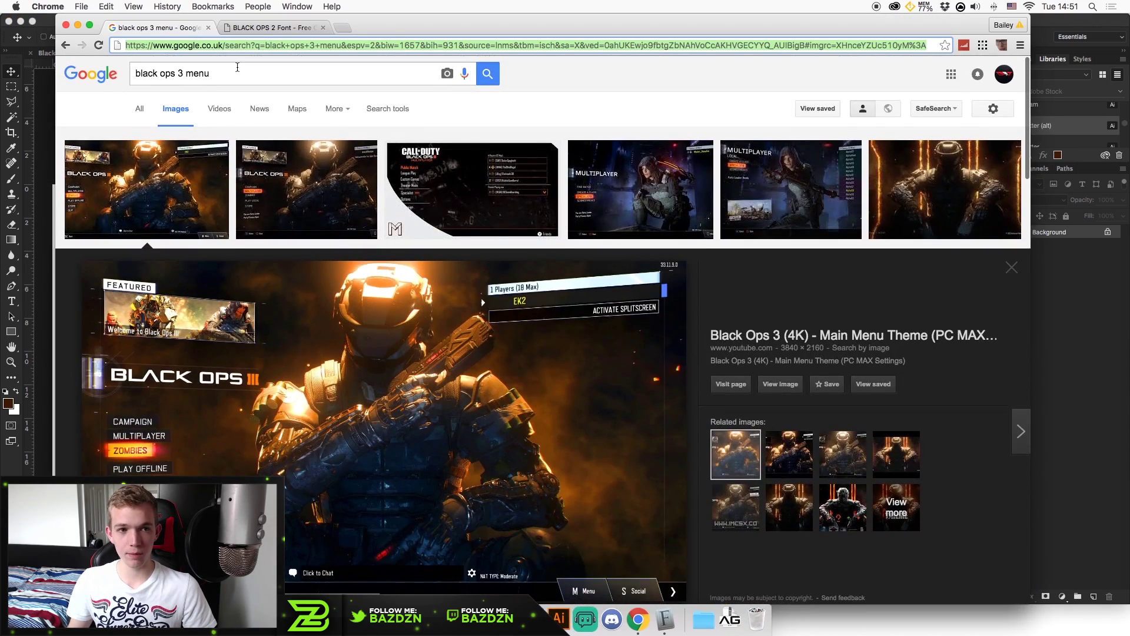
click(133, 73)
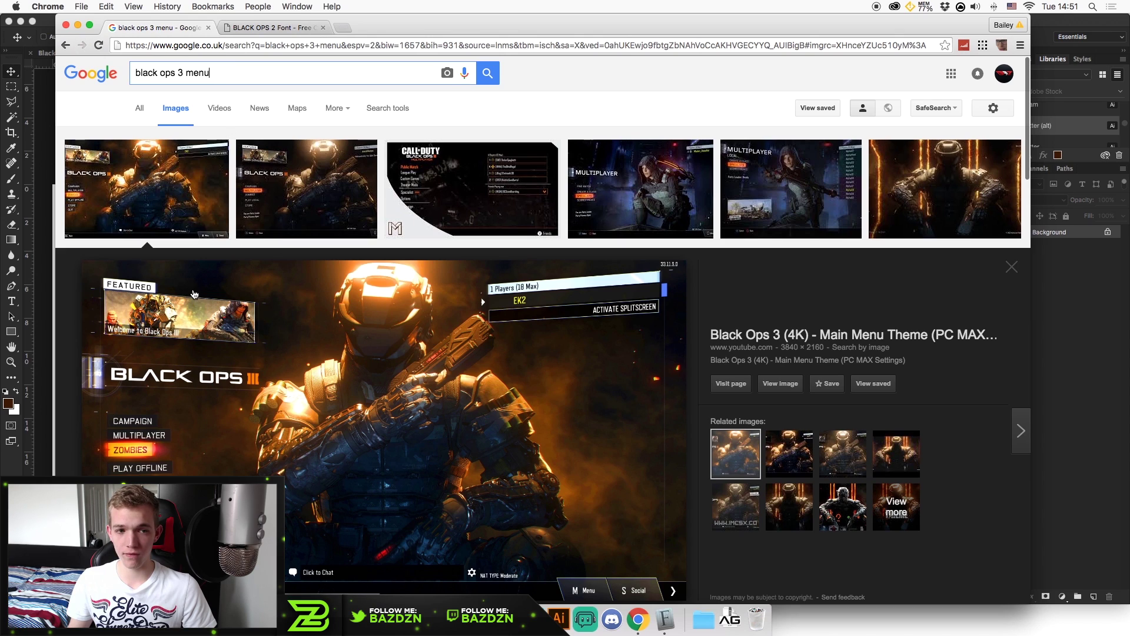
scroll(194, 294, down, 2)
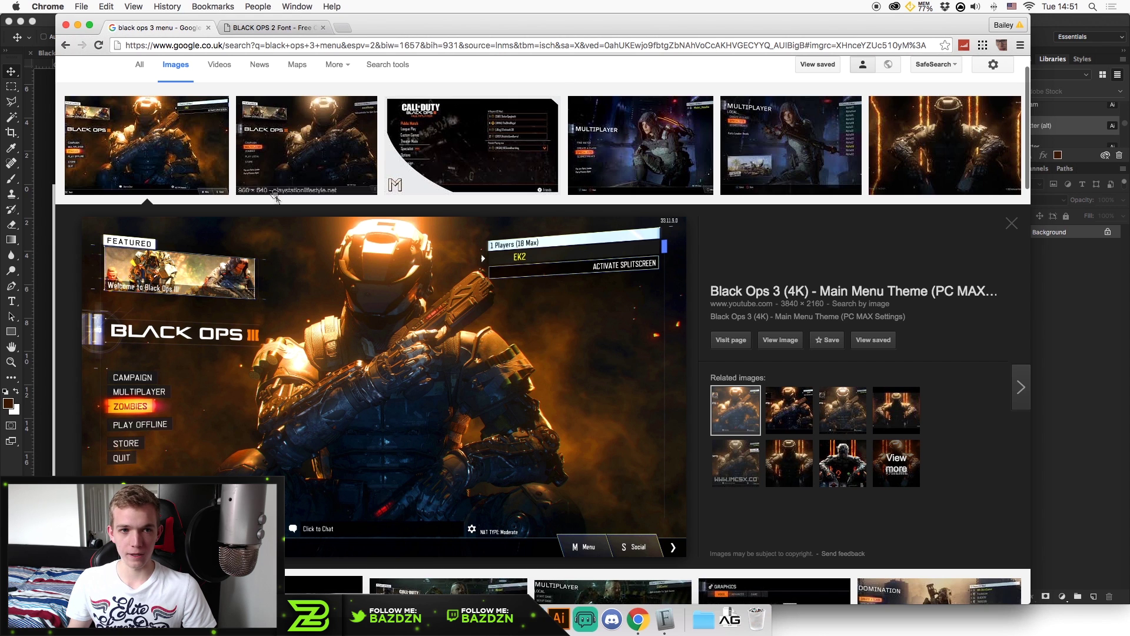
Review the Black Ops 2 font's page and character samples on CufonFonts, and return to the image results.
click(267, 28)
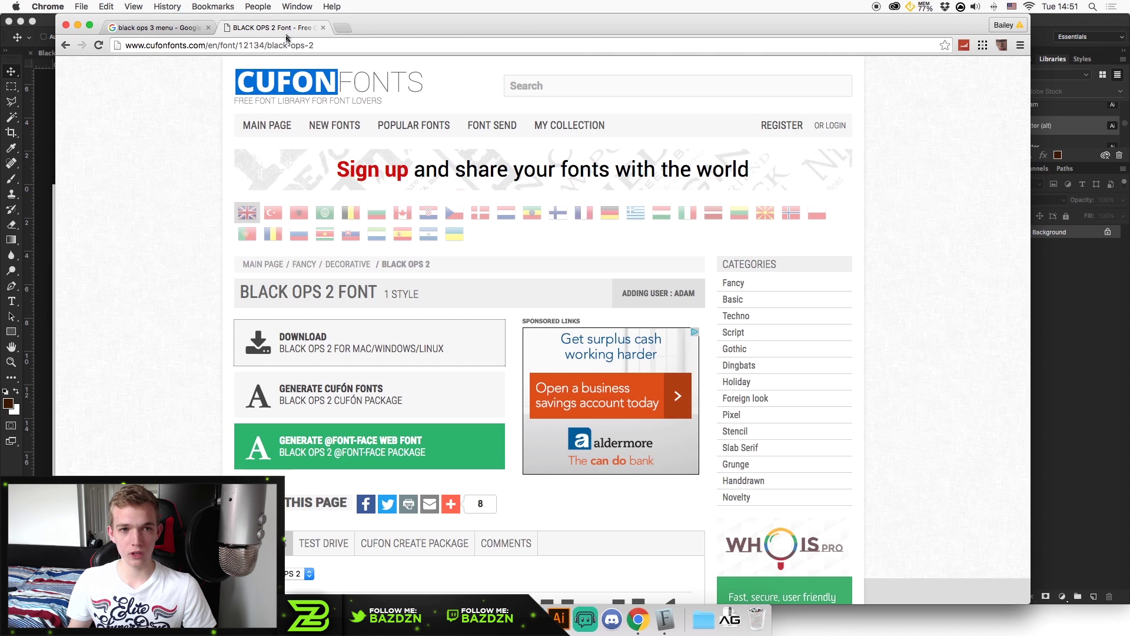
drag(340, 42, 249, 45)
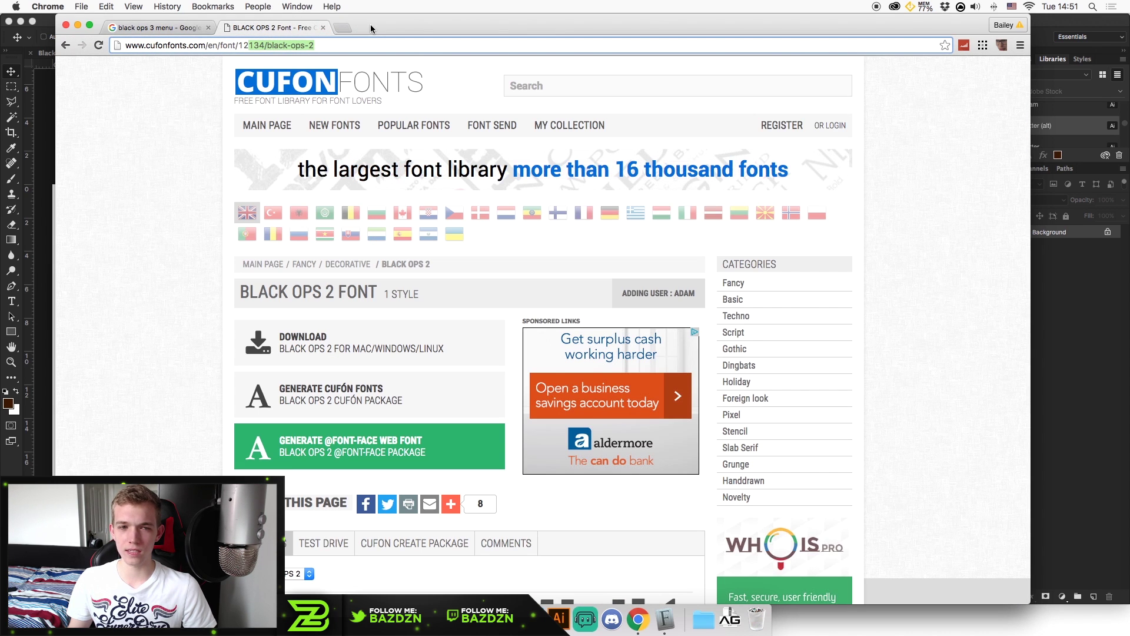
click(202, 216)
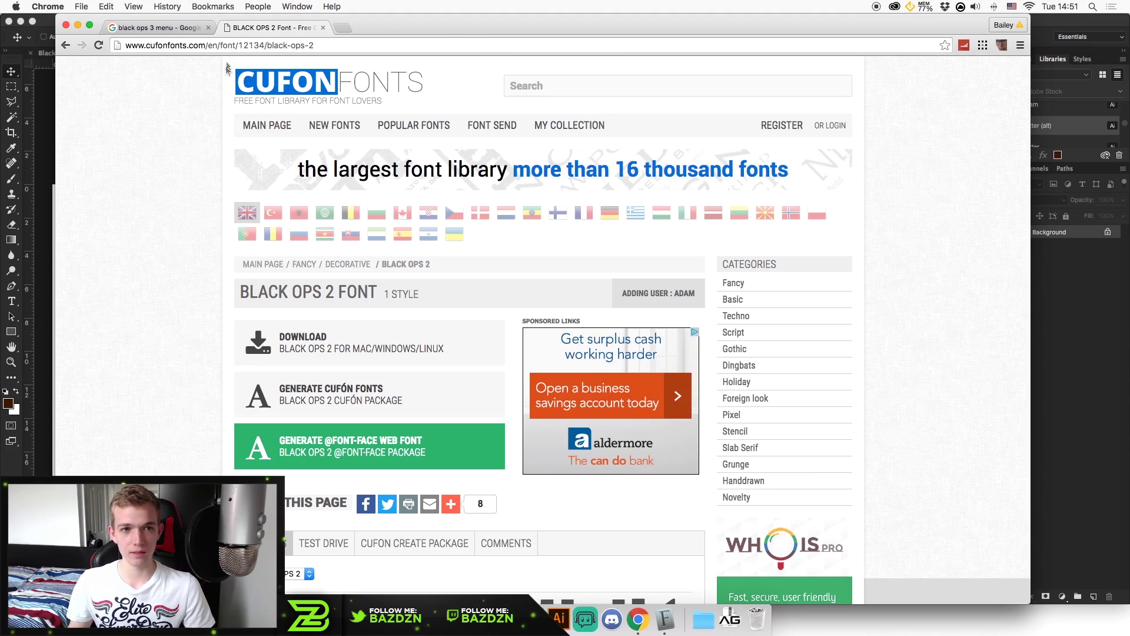
scroll(391, 306, down, 6)
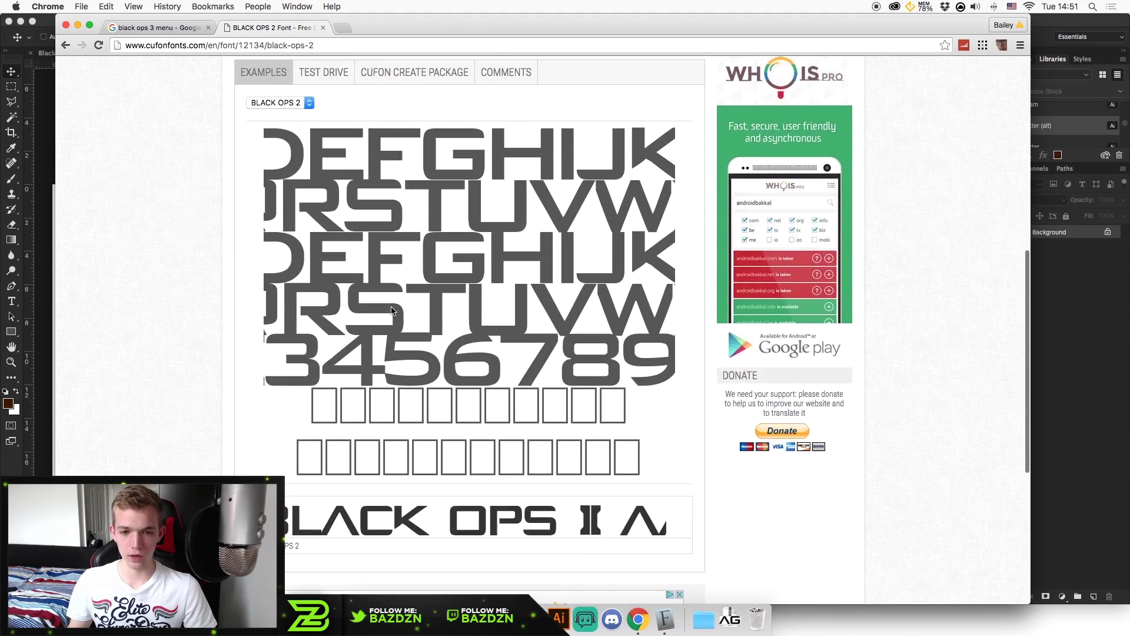
scroll(392, 312, up, 2)
click(161, 30)
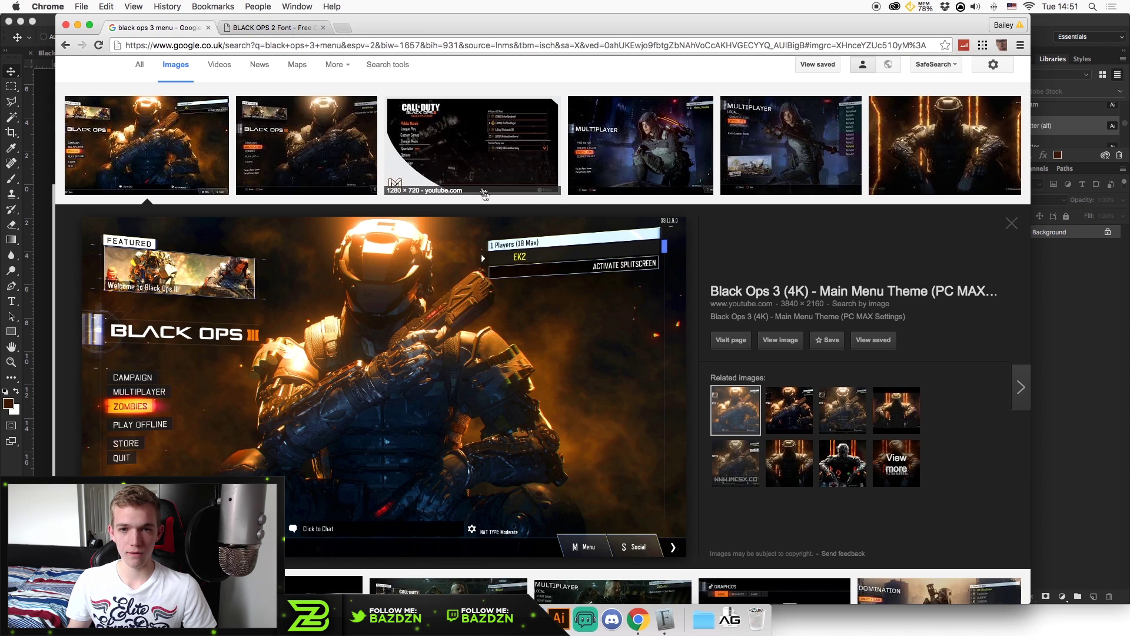
click(1059, 358)
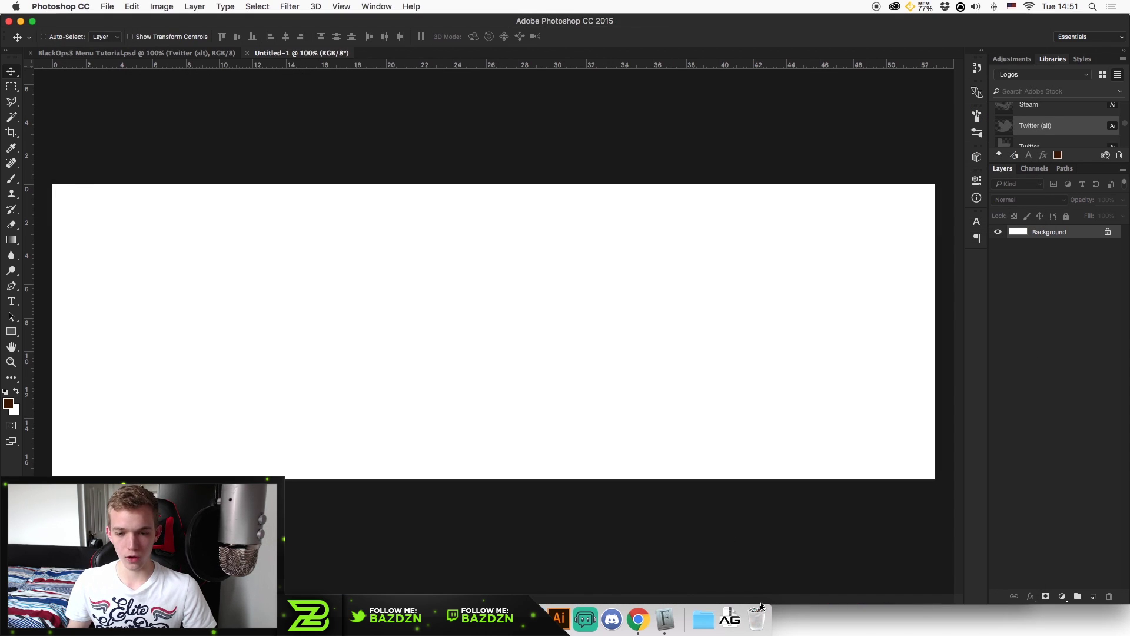
click(730, 615)
click(730, 615)
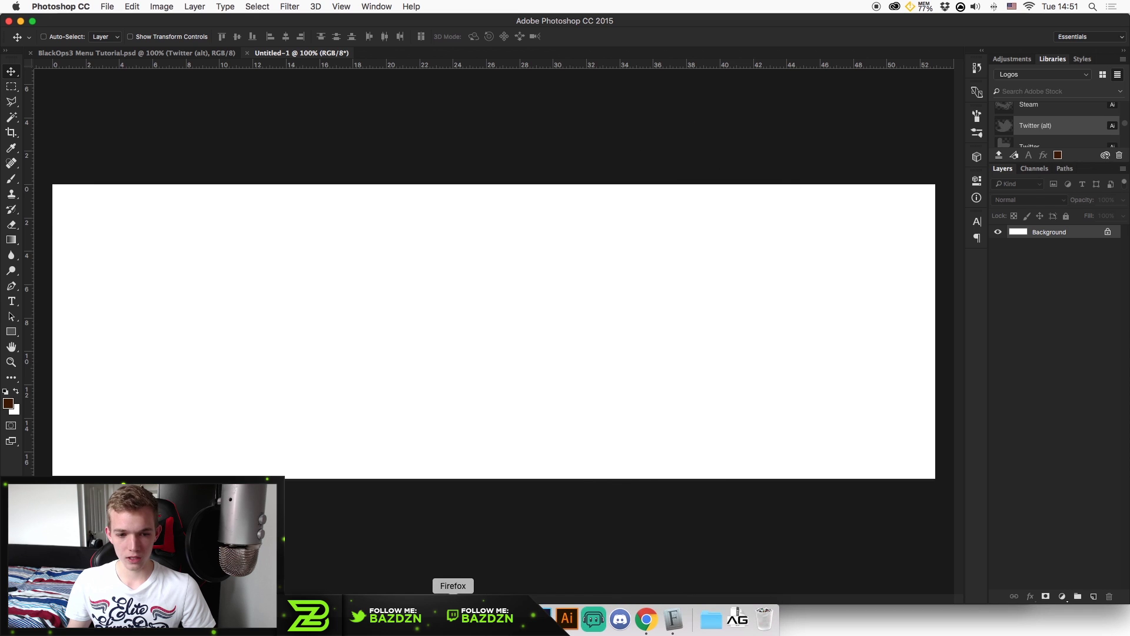
Copy the full-size Black Ops 3 main menu image from Chrome and paste it into the new Photoshop document, aligned to the canvas's upper-left corner.
click(646, 618)
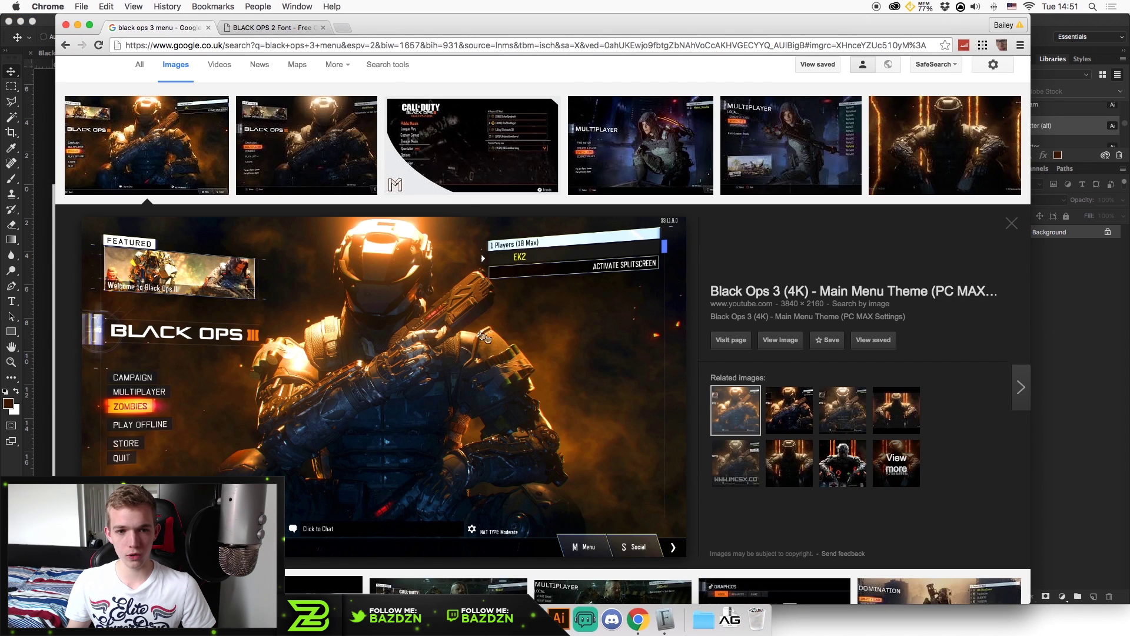
click(780, 340)
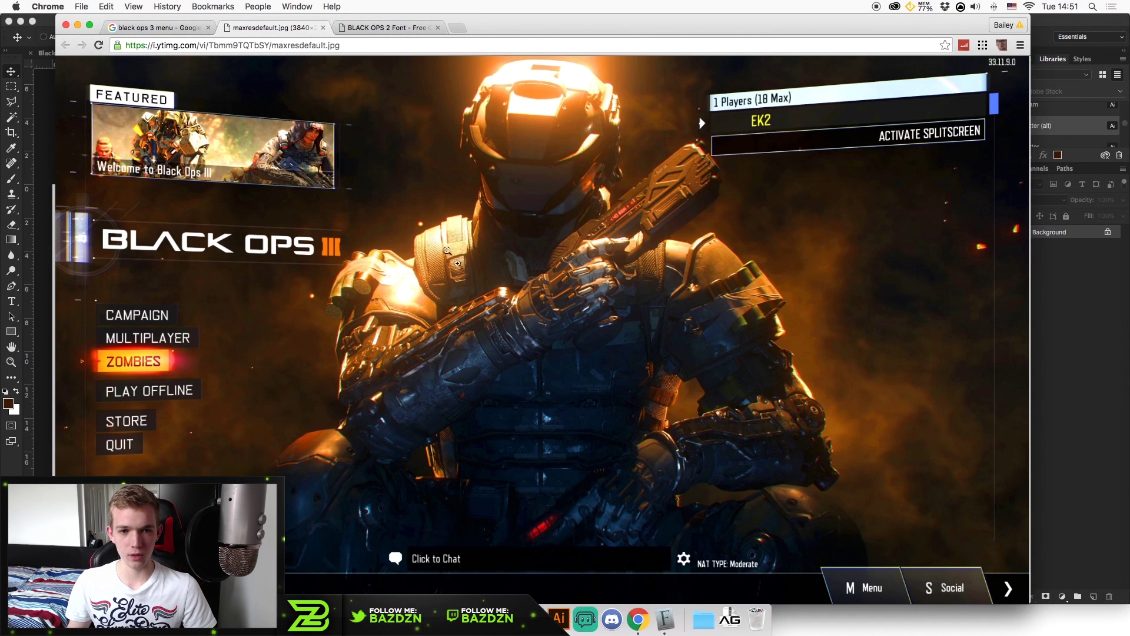
right_click(463, 264)
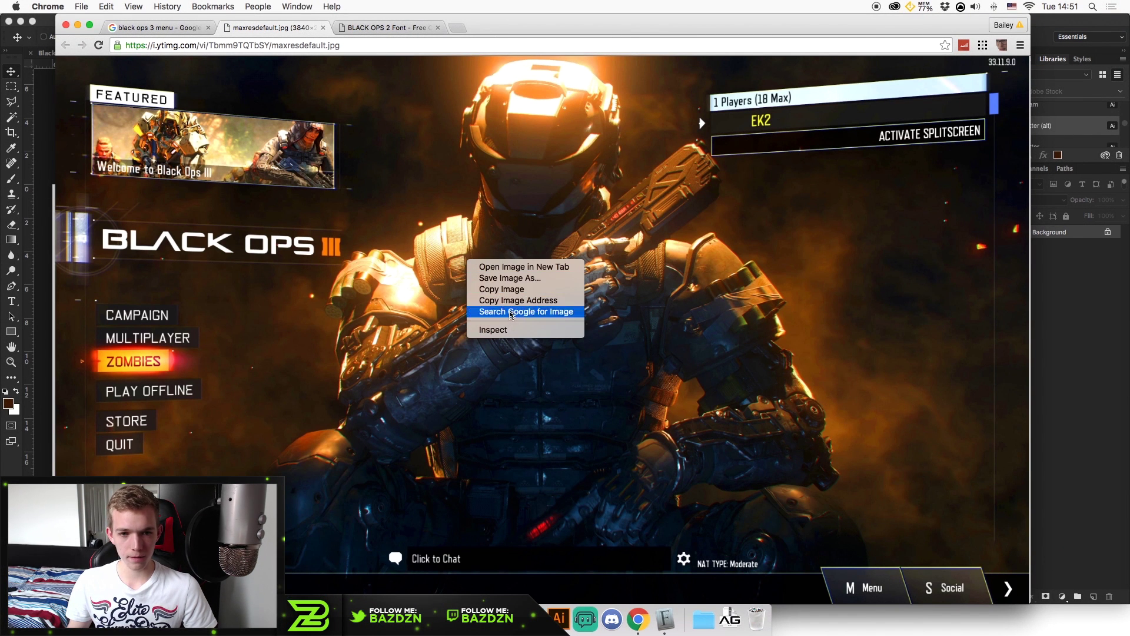
click(538, 293)
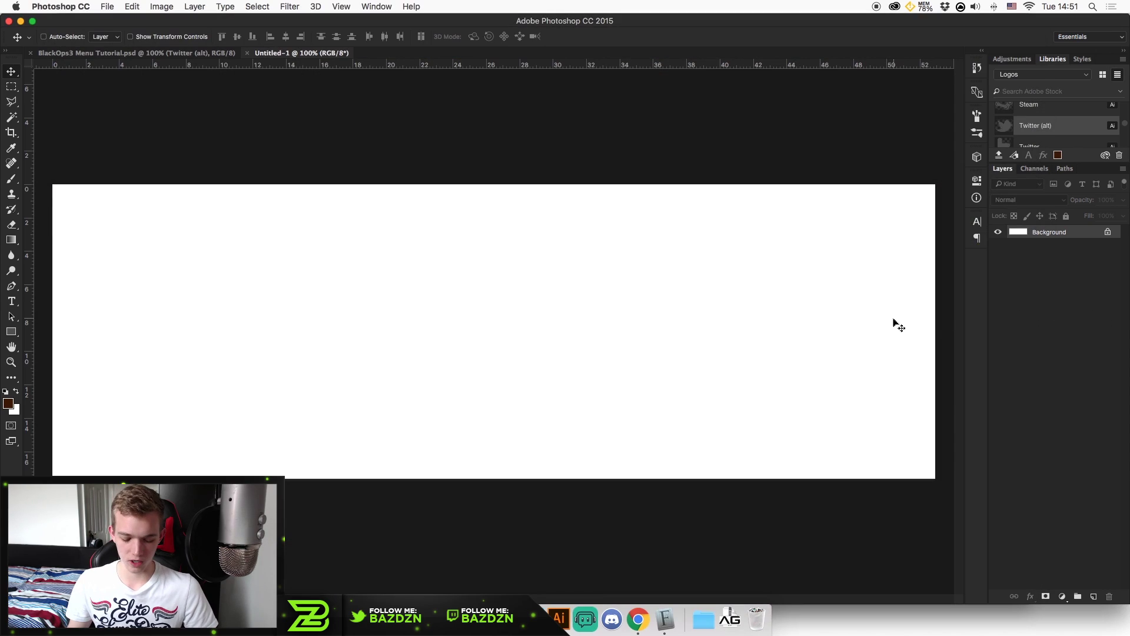
key(super+v)
drag(759, 331, 740, 316)
Scale the pasted menu image down with Free Transform until it spans the canvas width, and apply the transform.
key(super+minus)
key(super+minus)
key(super+minus)
key(super+minus)
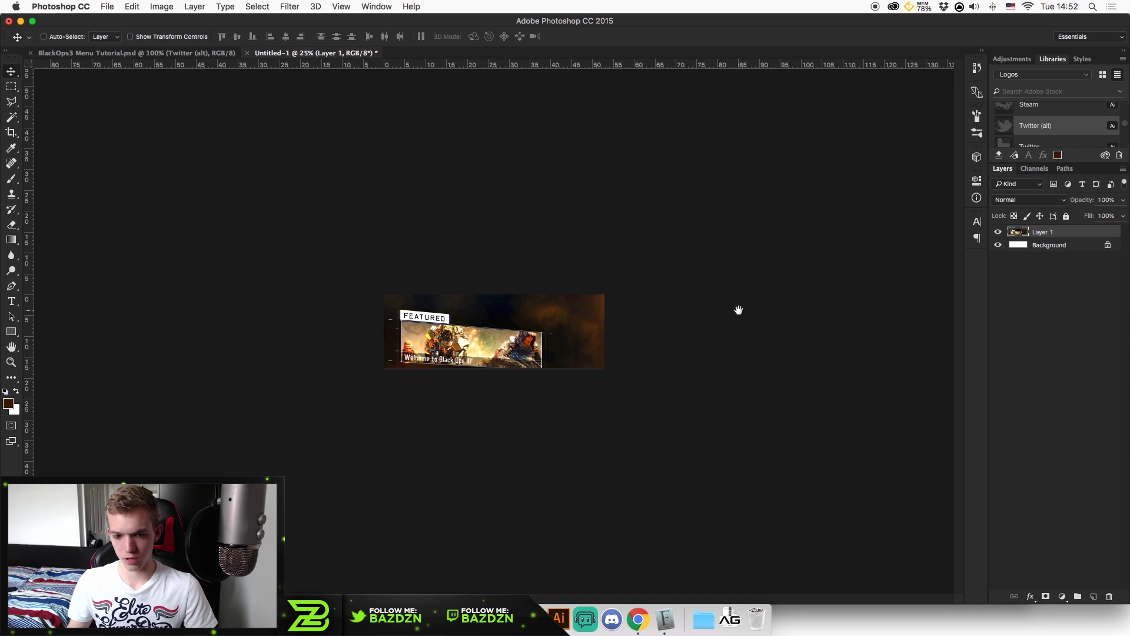
key(super+minus)
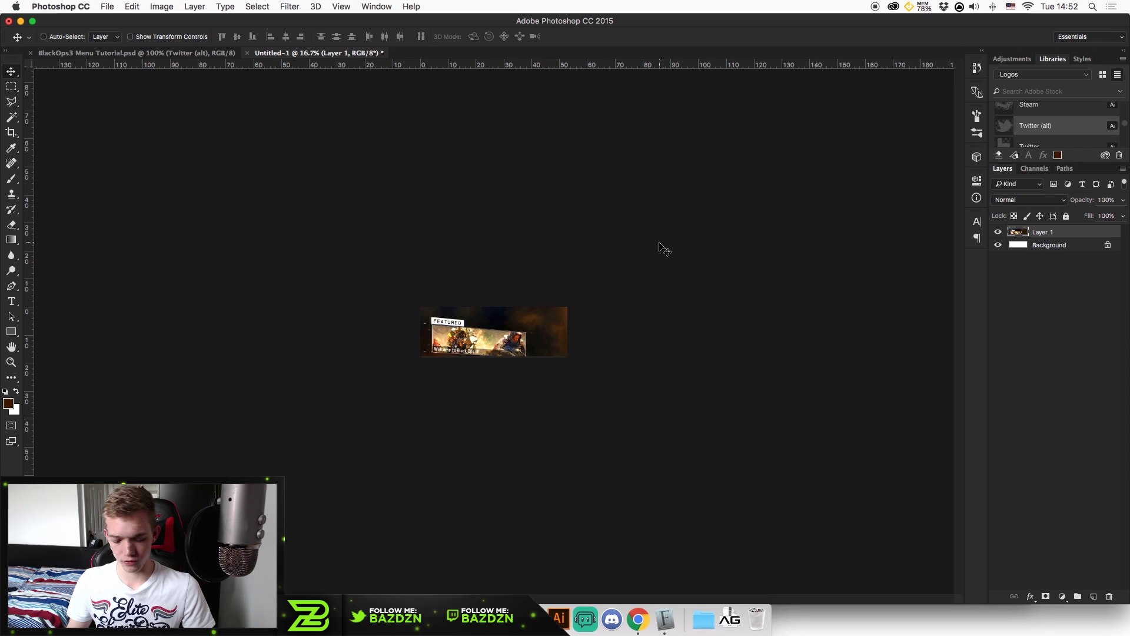
key(super+t)
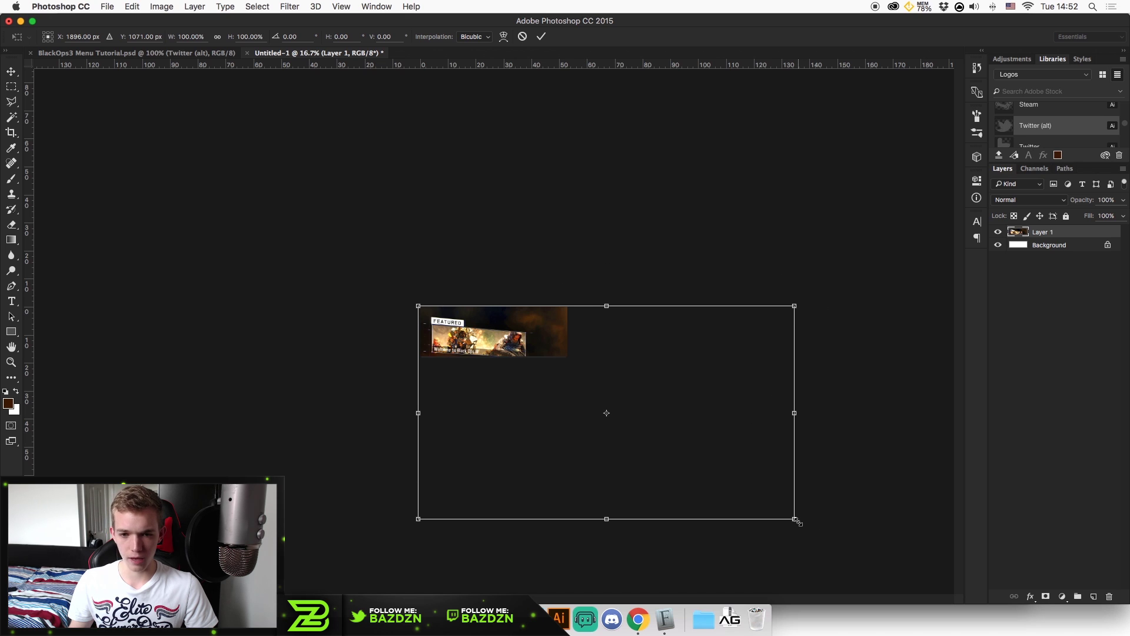
drag(796, 521, 571, 392)
key(super+equal)
key(super+equal)
key(super+equal)
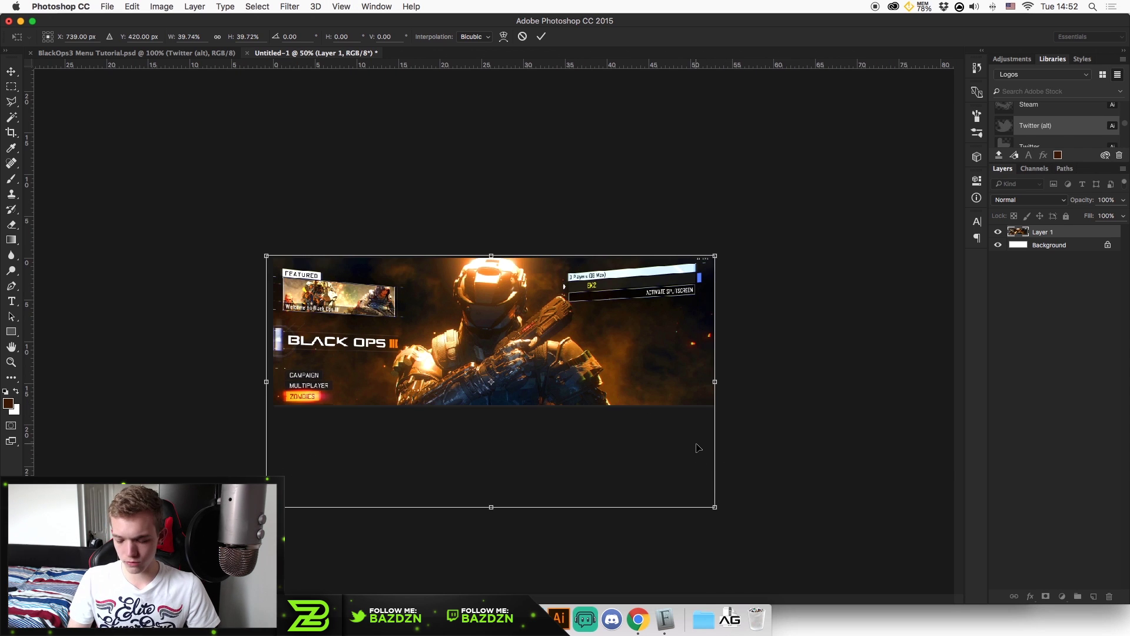
key(super+equal)
drag(636, 446, 645, 444)
drag(800, 566, 789, 558)
key(Return)
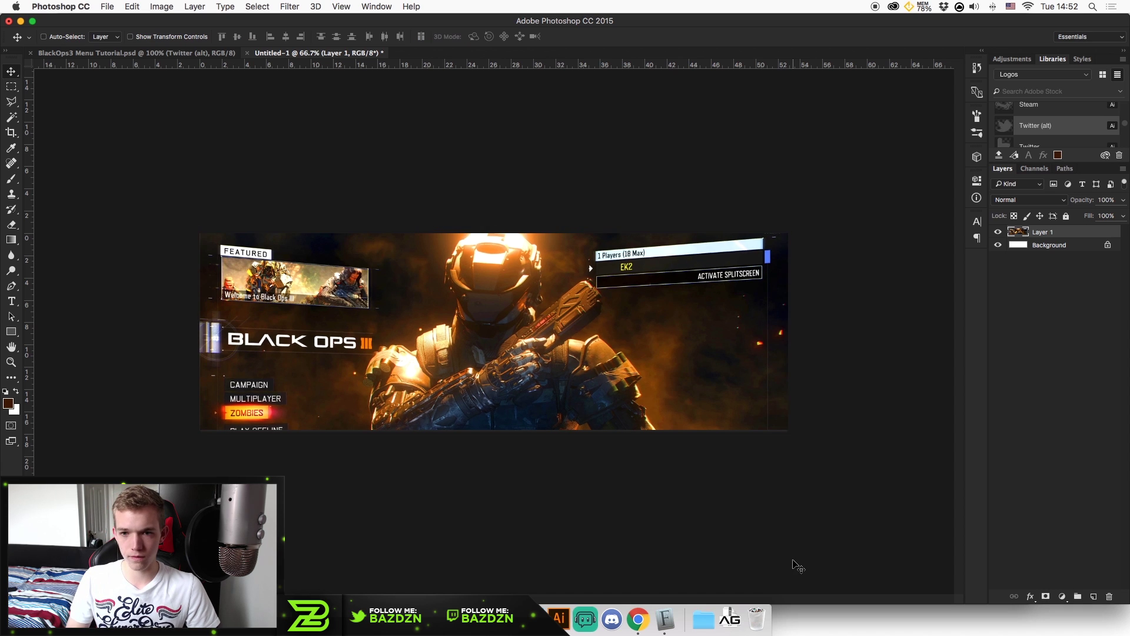
Move the menu image slightly upward so the canvas shows the soldier, the logo and the first menu entries.
key(super+1)
drag(619, 343, 618, 336)
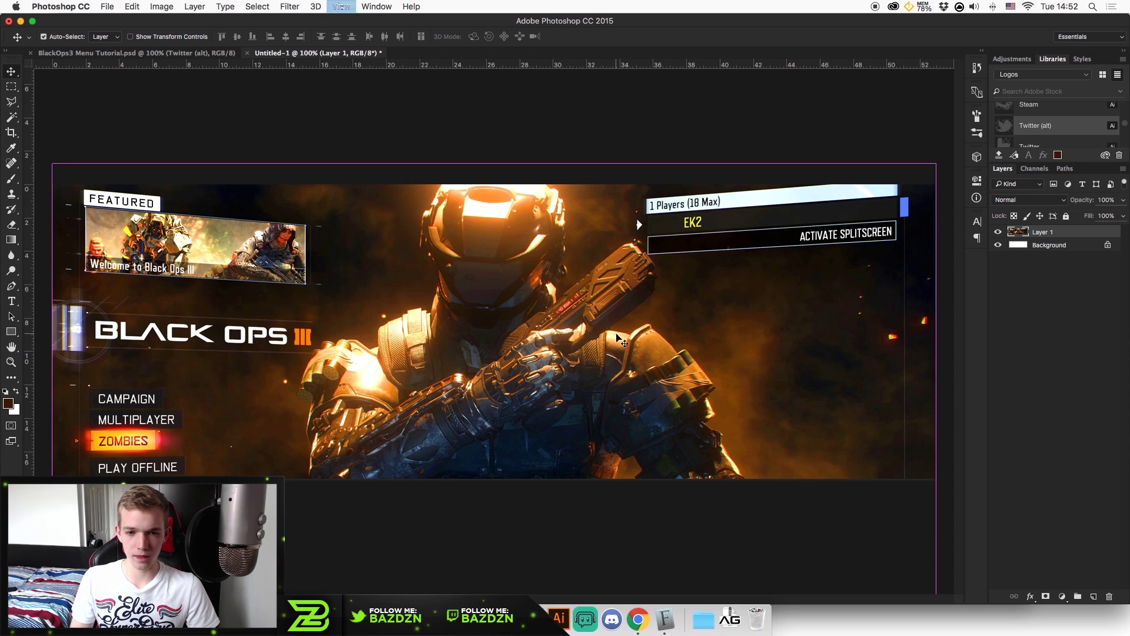
key(super+minus)
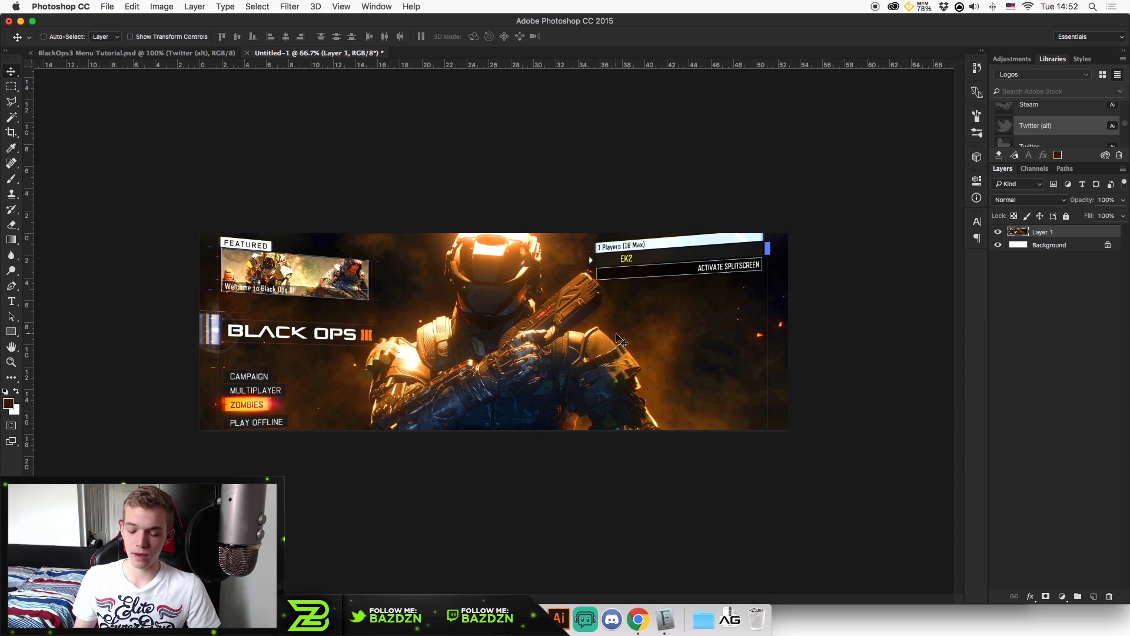
key(super+plus)
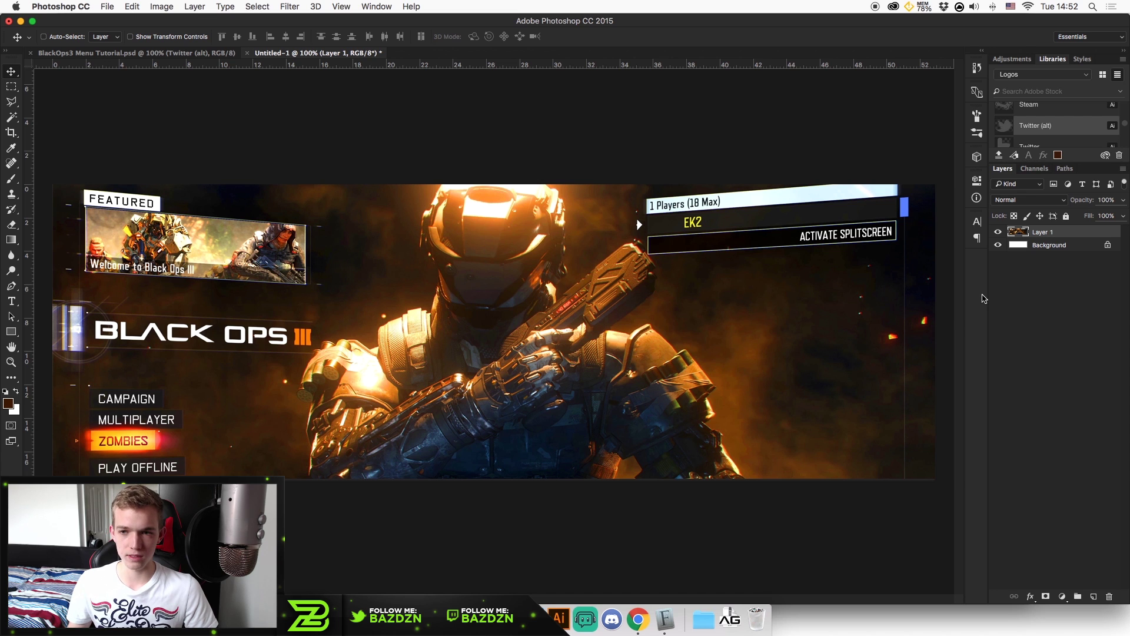
Add a Brightness/Contrast adjustment layer above the menu image with brightness -59 and contrast 33, and hide it to compare the image without it.
click(1013, 60)
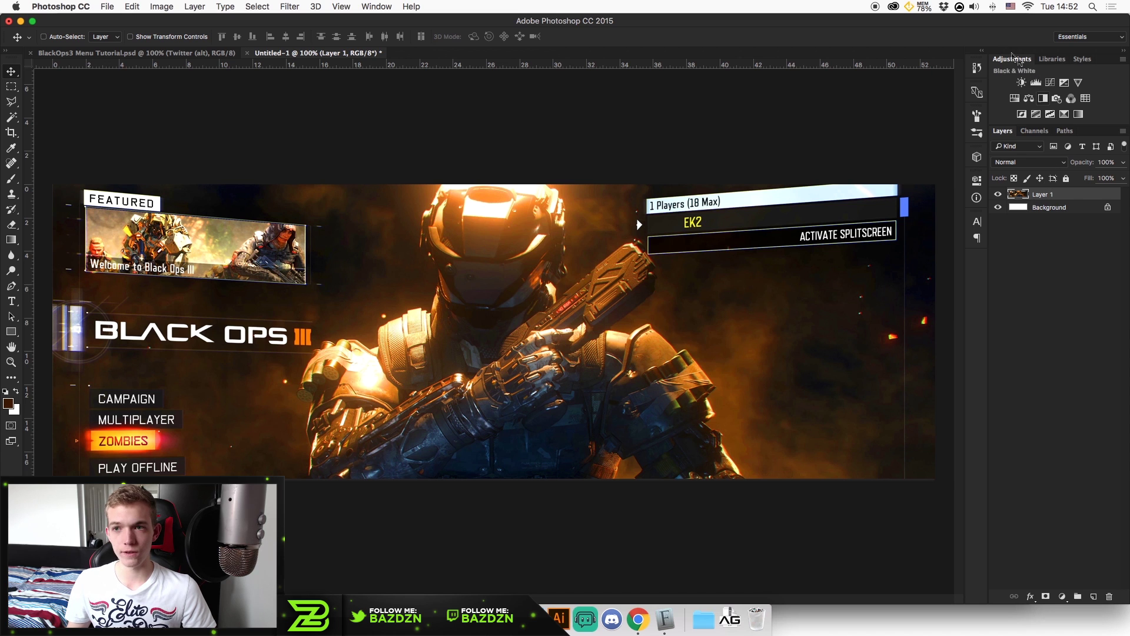
click(378, 7)
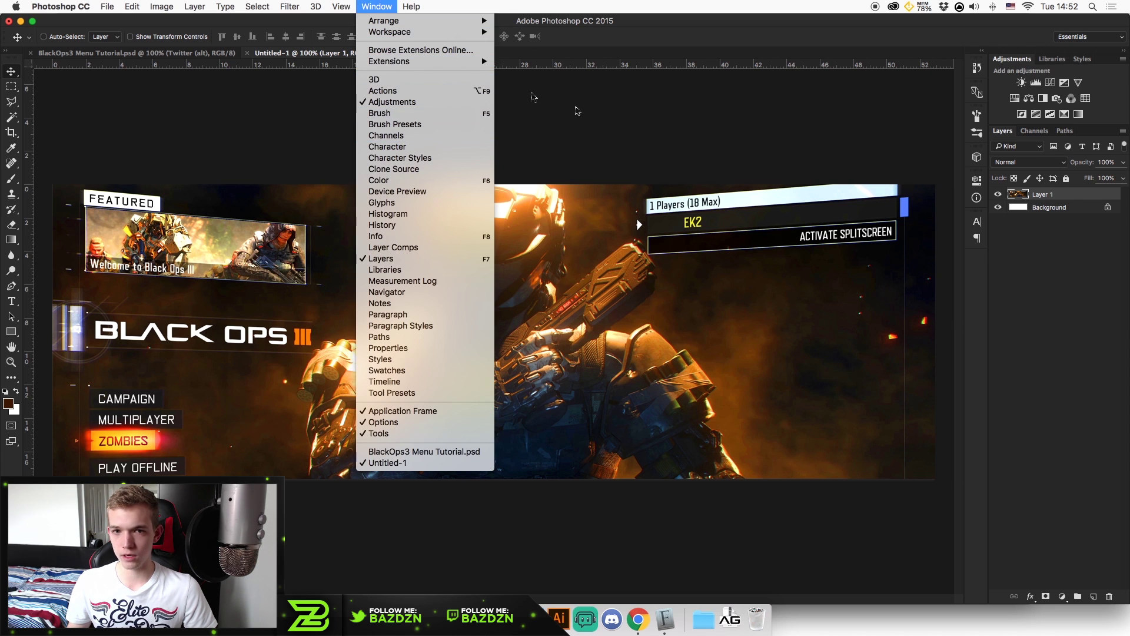
click(1092, 184)
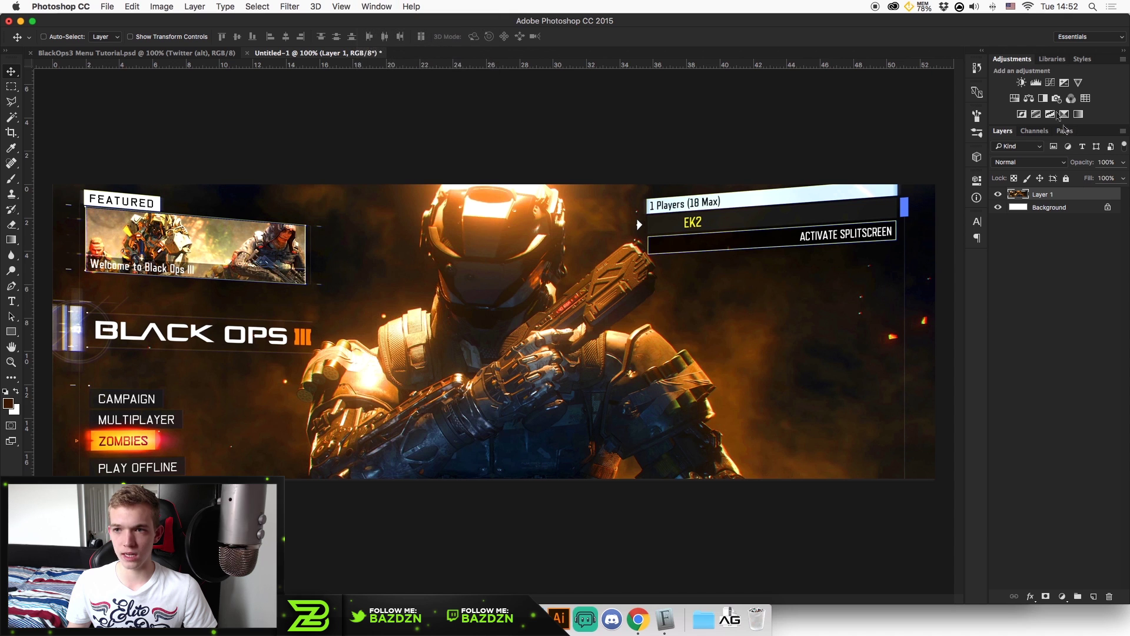
click(1023, 84)
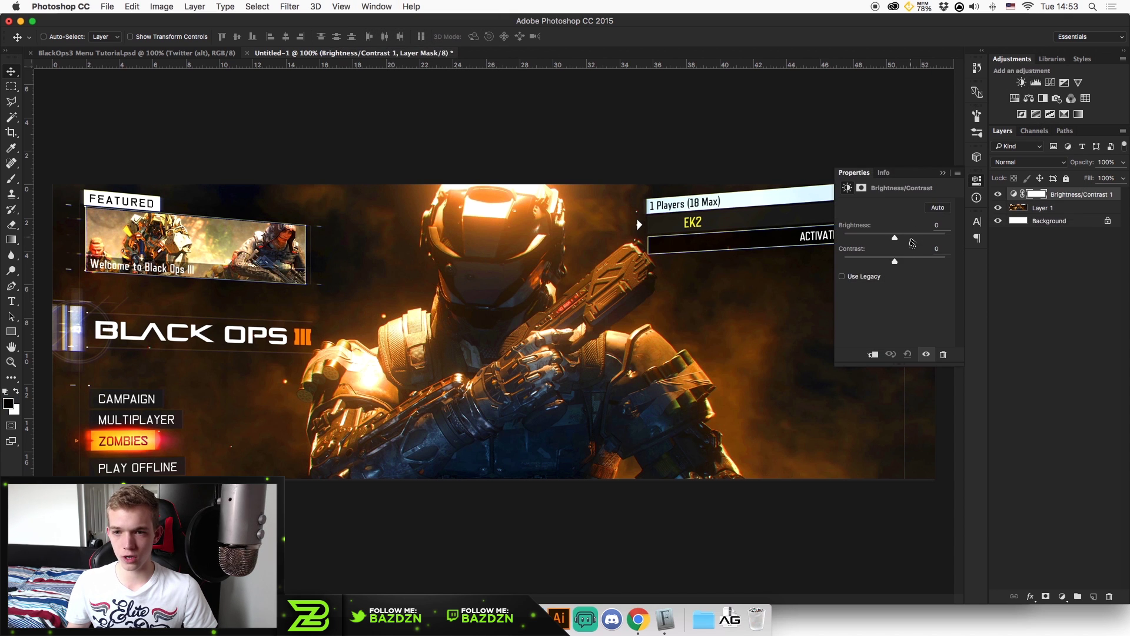
drag(909, 259, 876, 239)
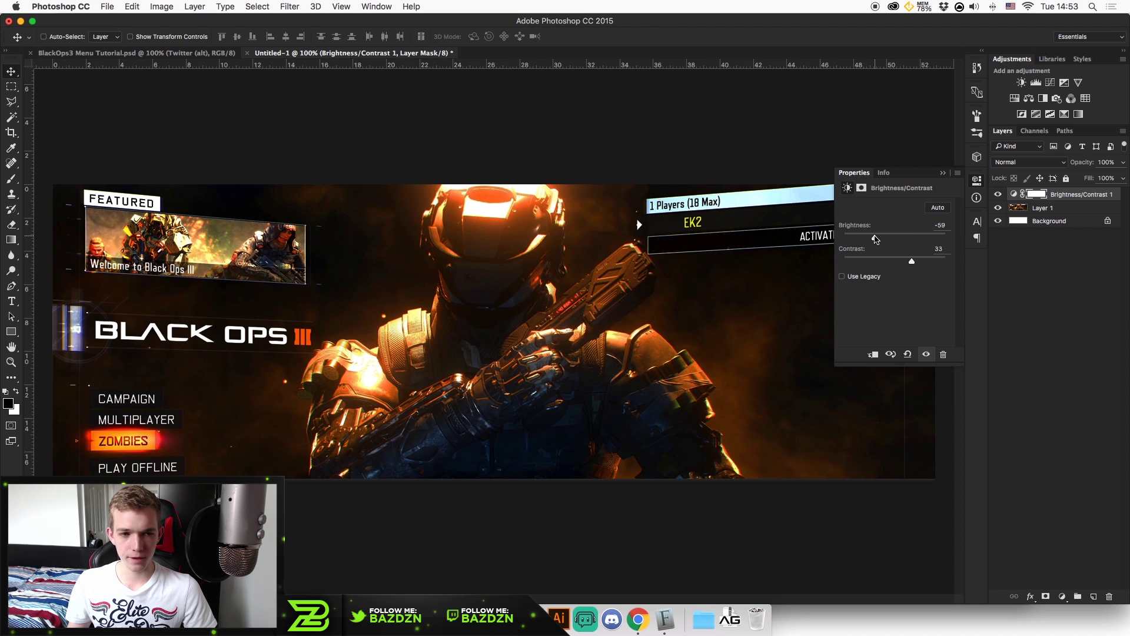
click(943, 173)
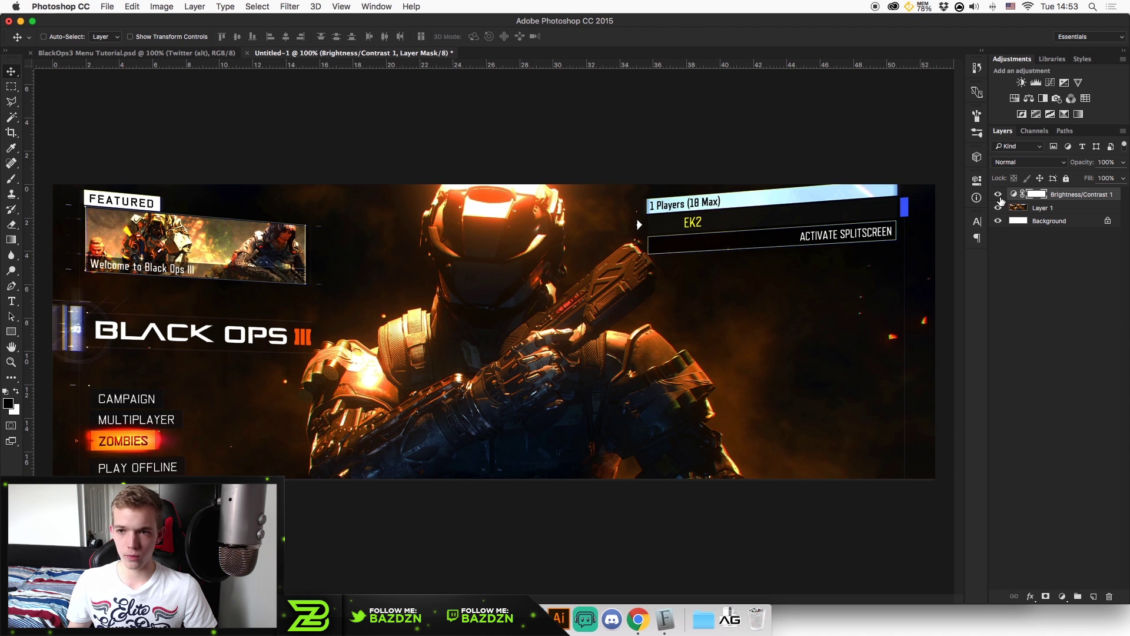
click(998, 195)
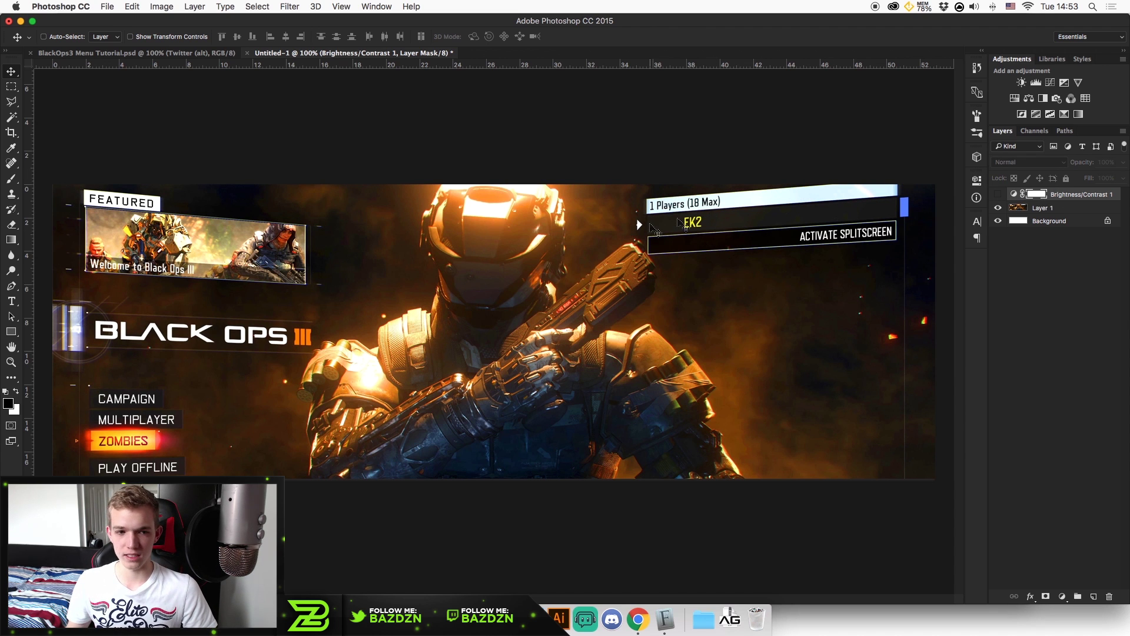
Convert the menu image layer to a smart object and apply a Gaussian Blur with a radius of 2.0 pixels.
click(1067, 210)
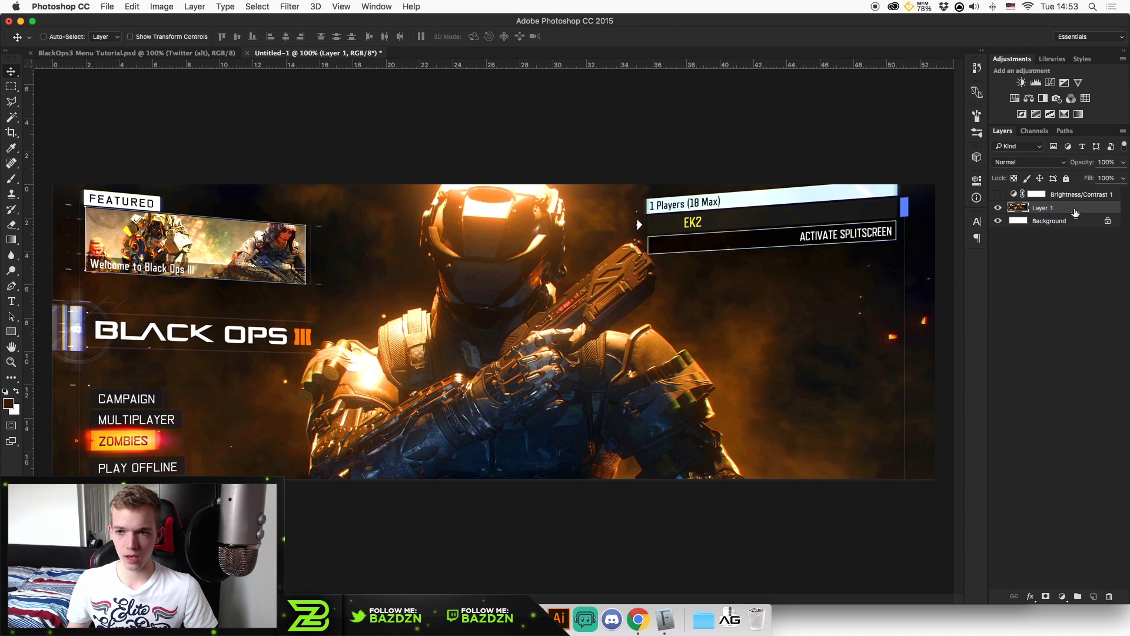
right_click(1073, 211)
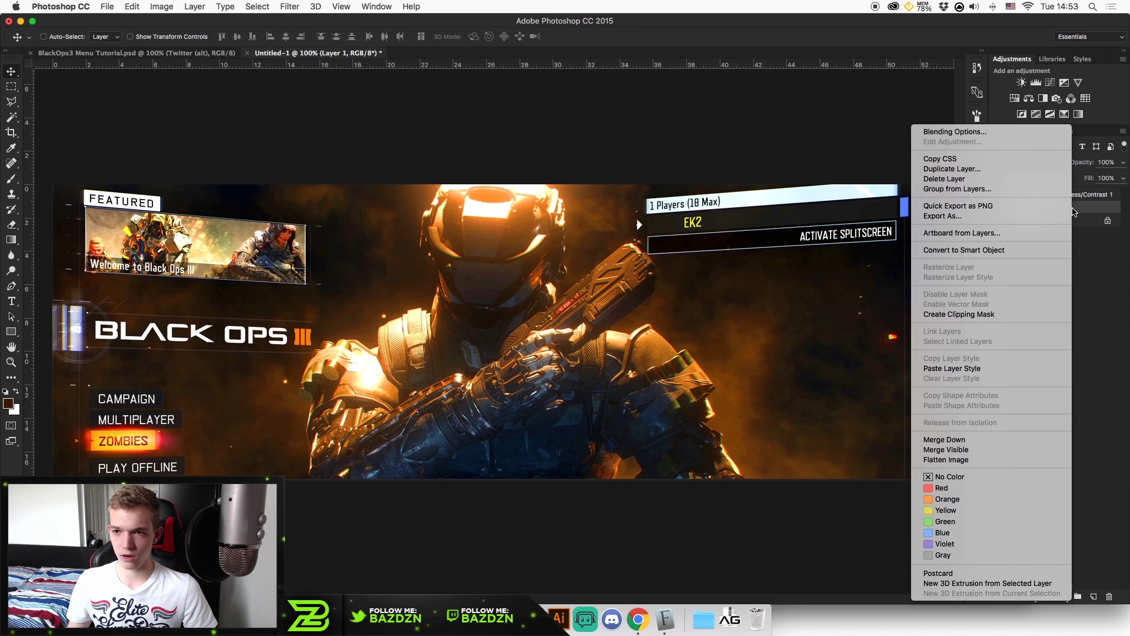
click(978, 254)
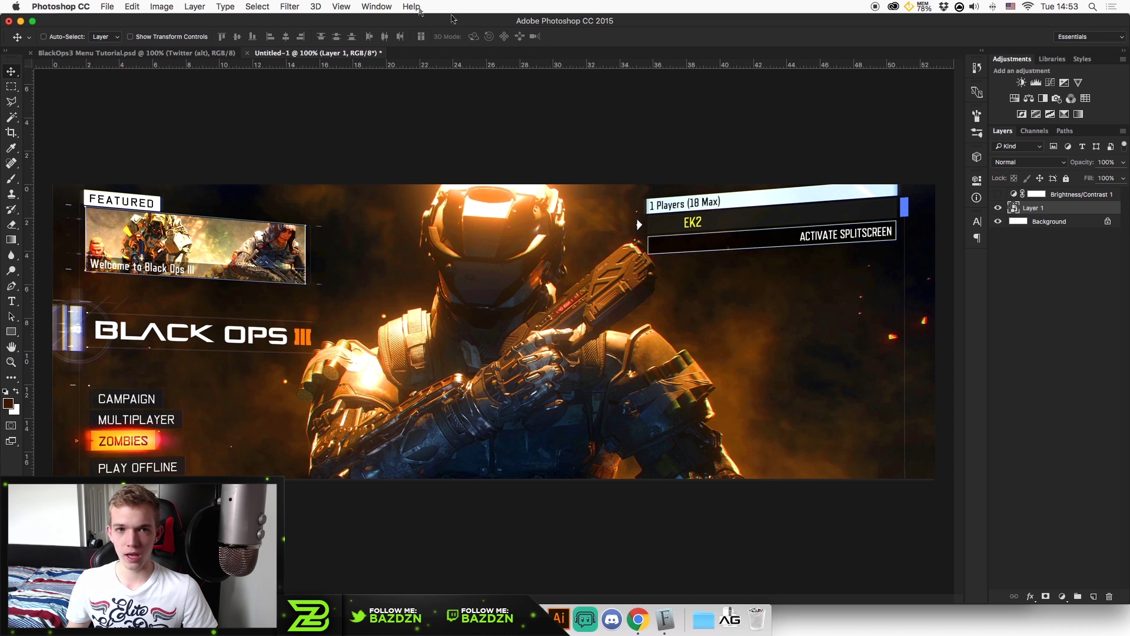
click(292, 7)
mouse_move(388, 147)
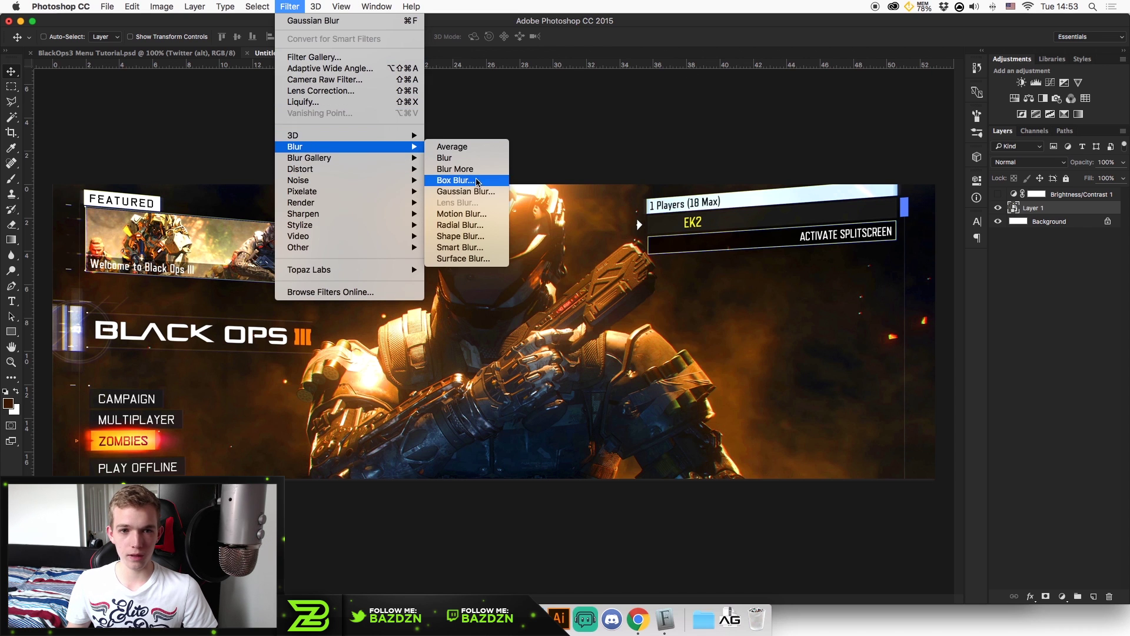
click(471, 191)
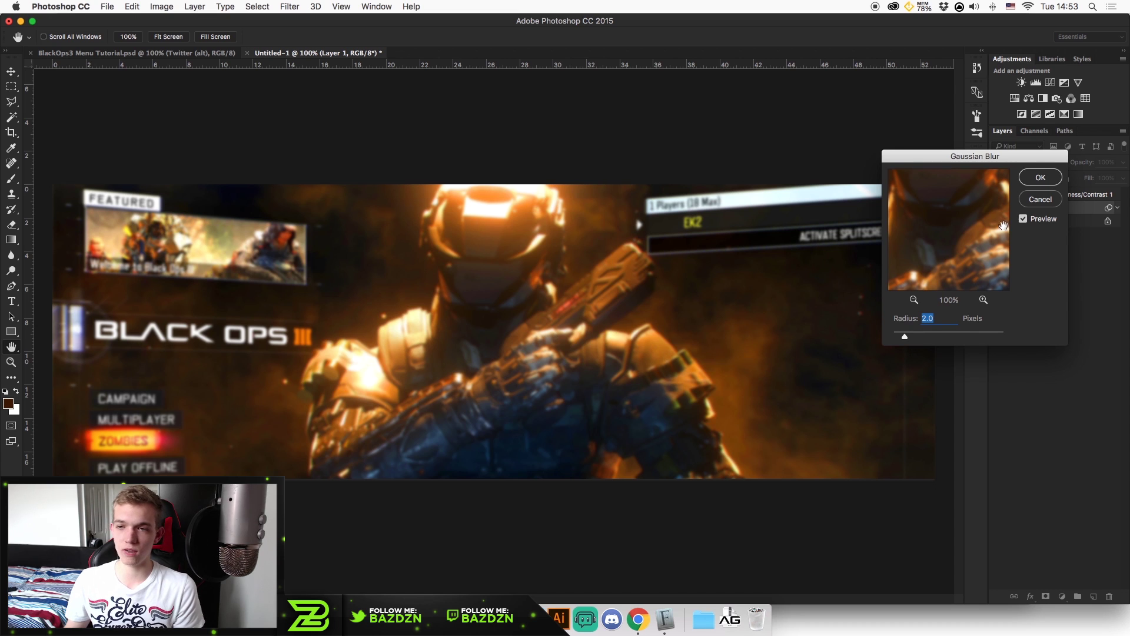
click(1040, 178)
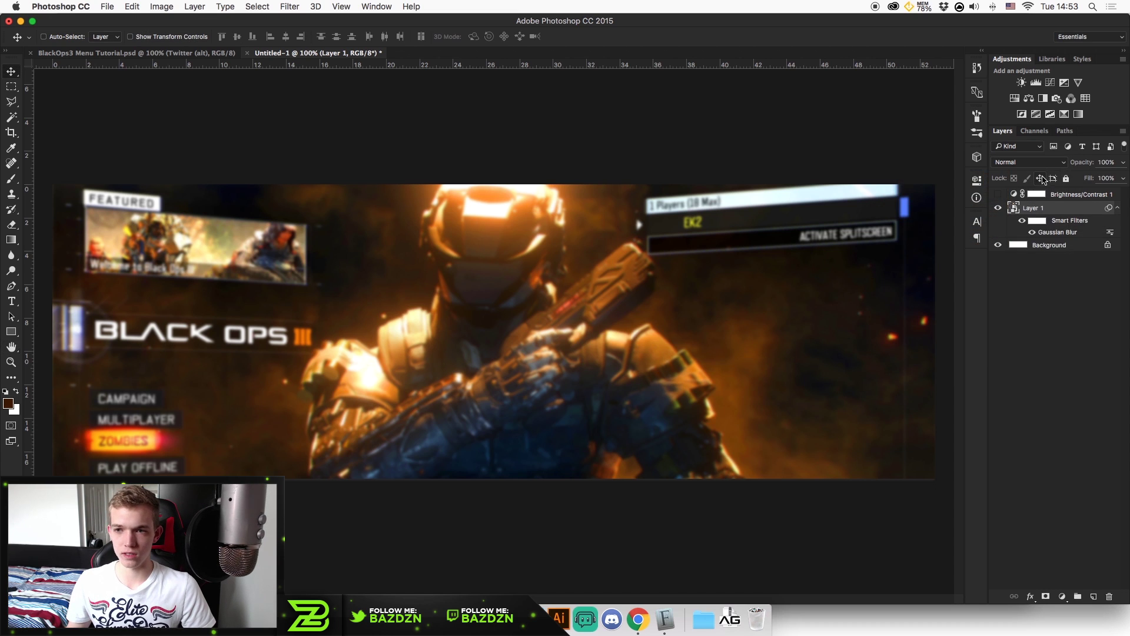
Paint black on the smart filter mask with a 600 px brush to remove the blur from the player list.
click(1038, 221)
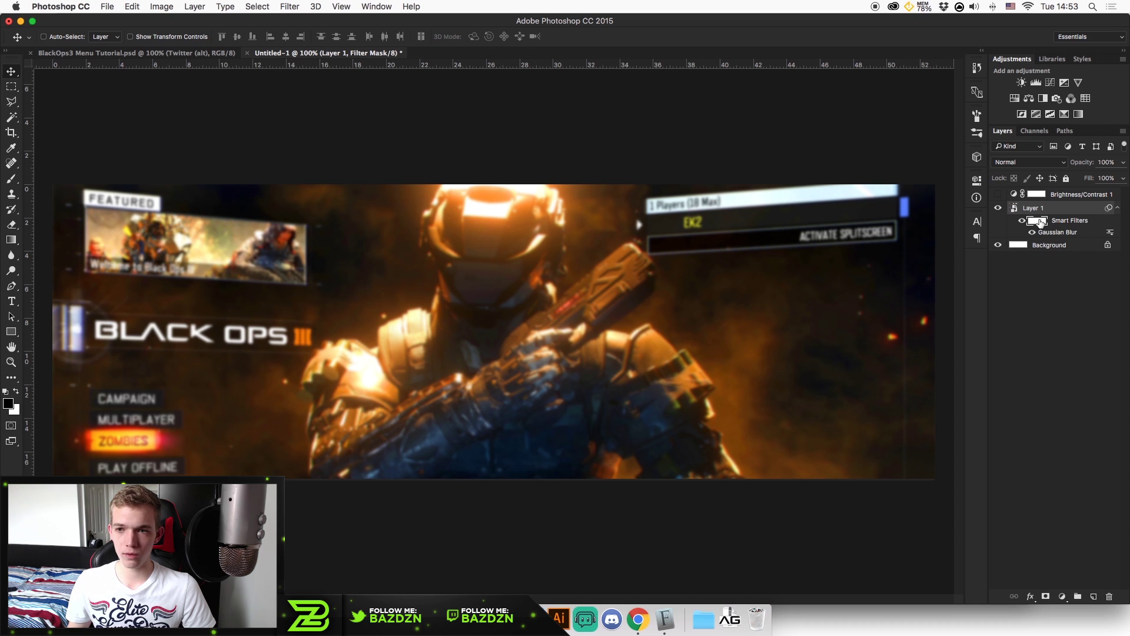
key(b)
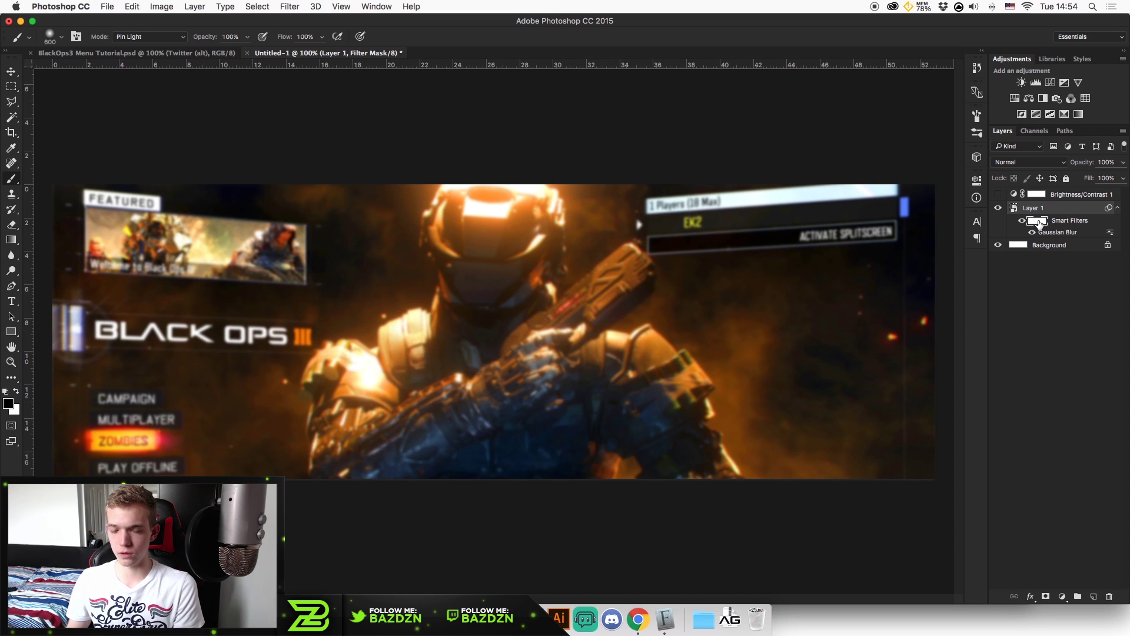
drag(719, 197, 799, 216)
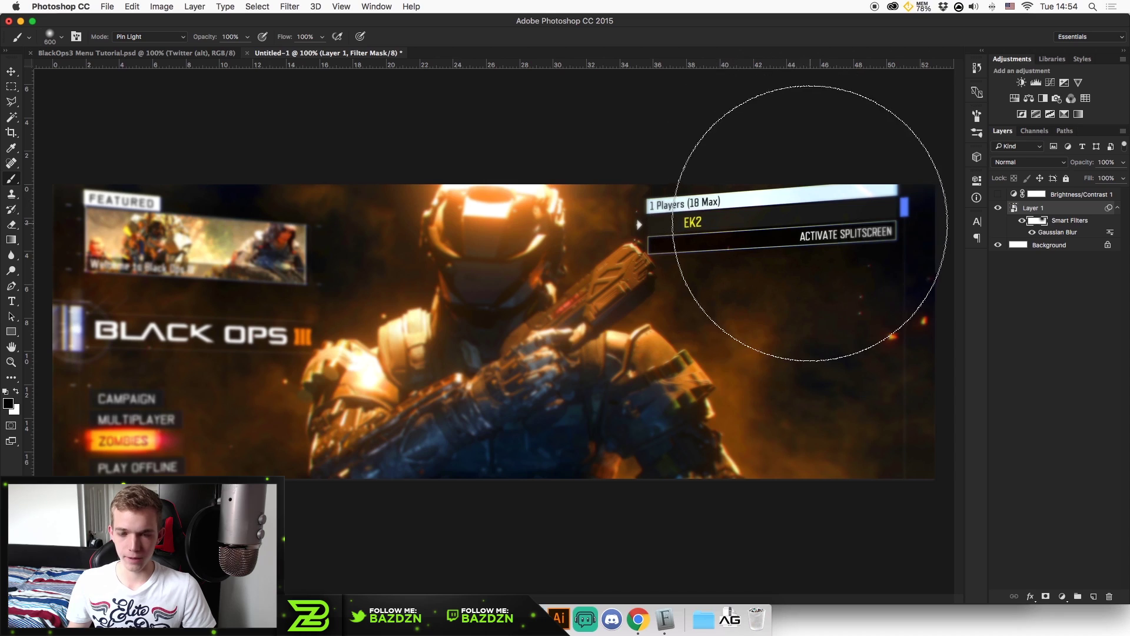
scroll(808, 223, up, 5)
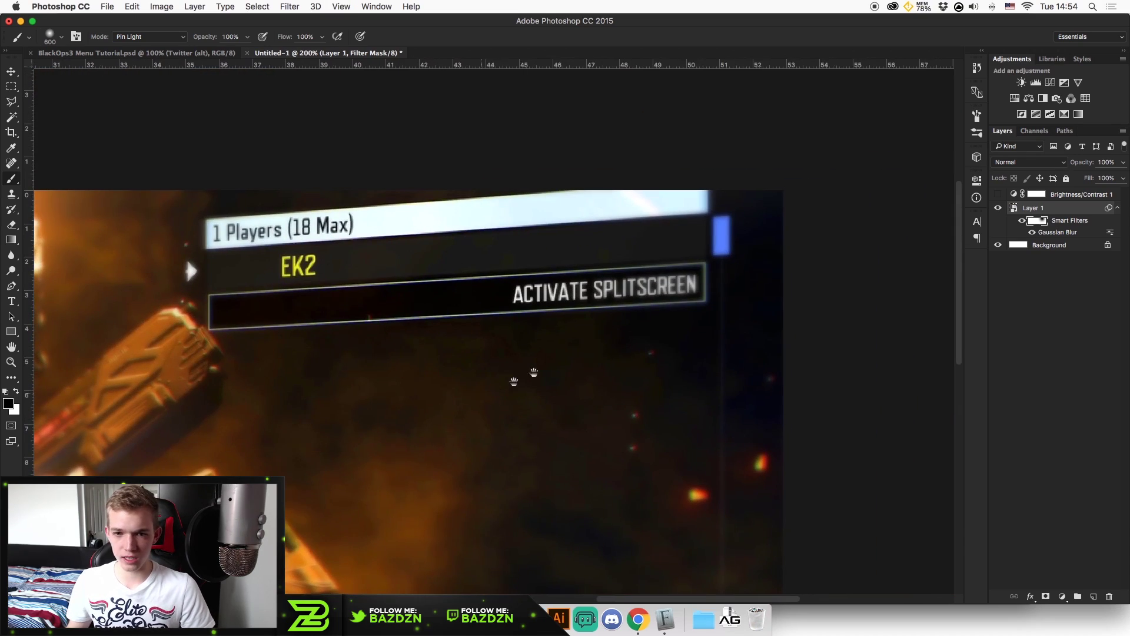
scroll(715, 247, down, 5)
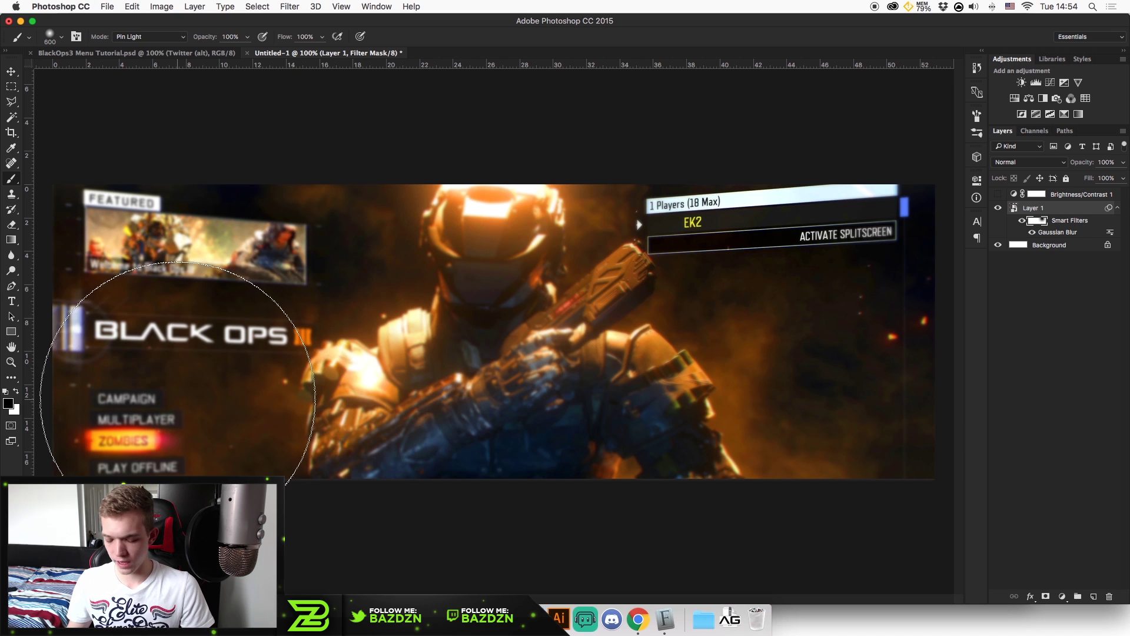
Mask the blur off the menu entries with the large brush, and off the BLACK OPS III logo with the brush reduced to 200 px.
drag(98, 494, 89, 471)
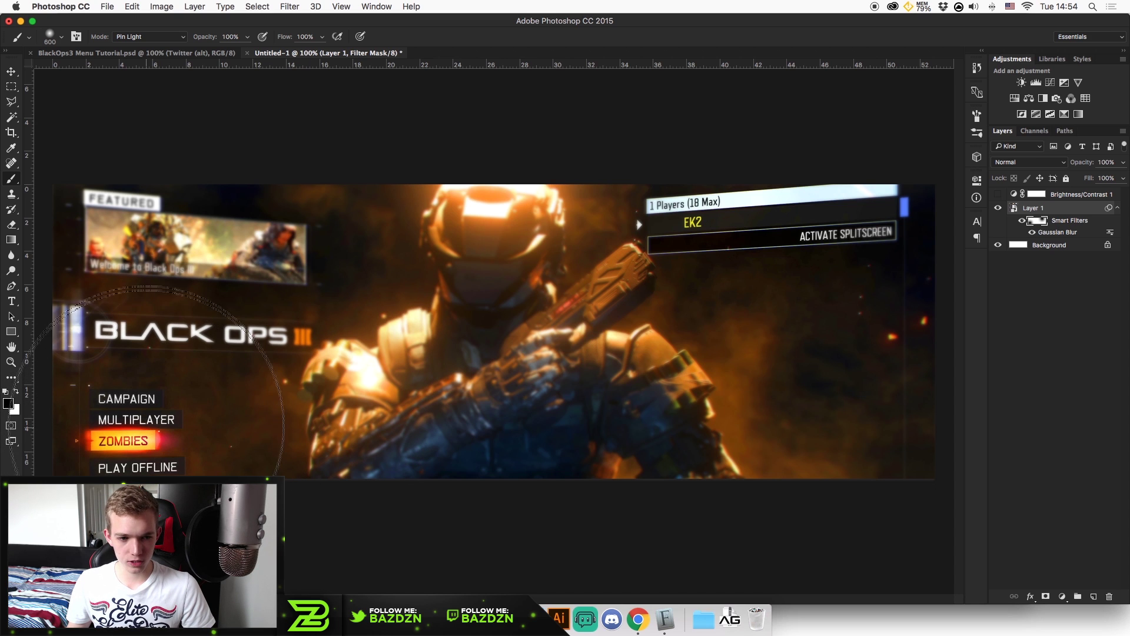
key(bracketleft)
key(bracketleft)
key(bracketleft)
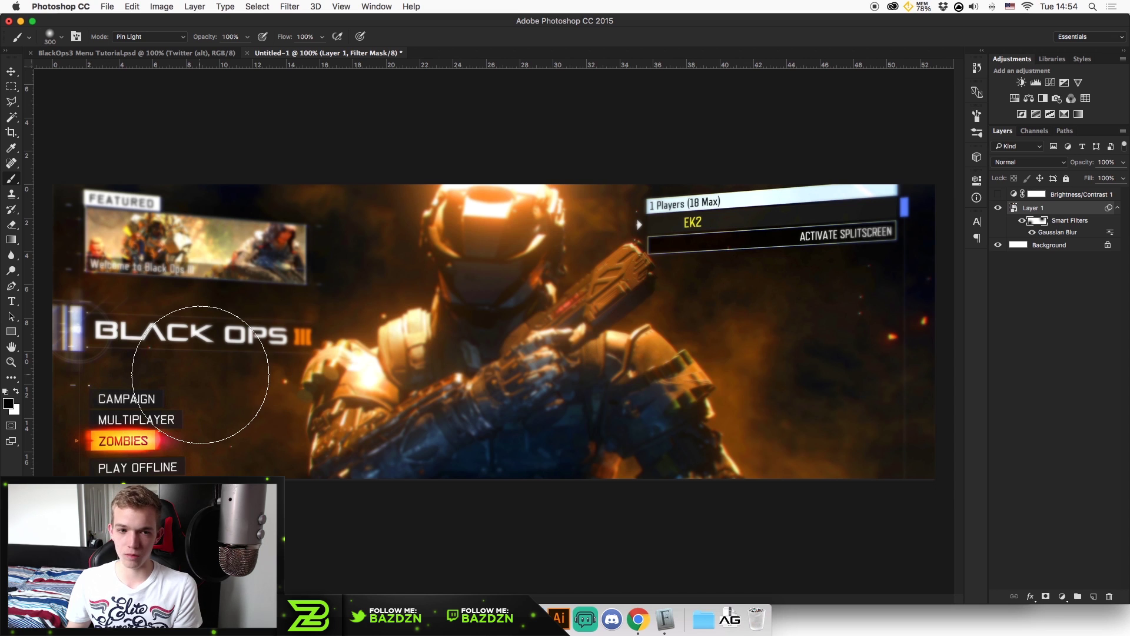
key(bracketleft)
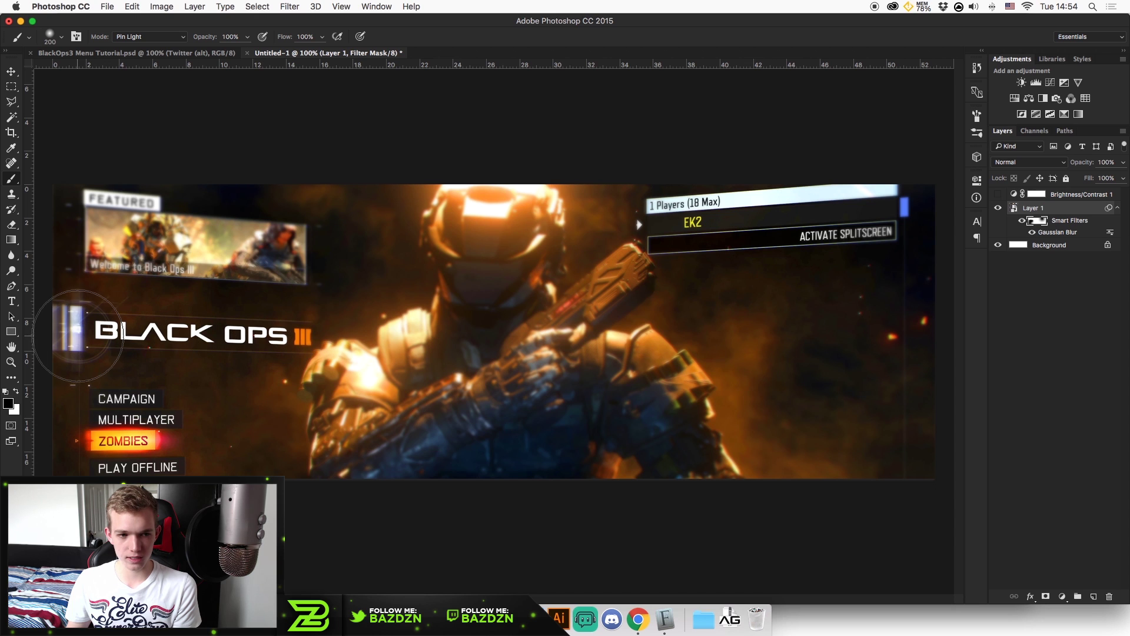
Enlarge the brush to 600 px and mask the blur off the soldier's helmet, hands and weapon.
key(bracketright)
key(bracketright)
key(bracketright)
key(bracketright)
key(bracketright)
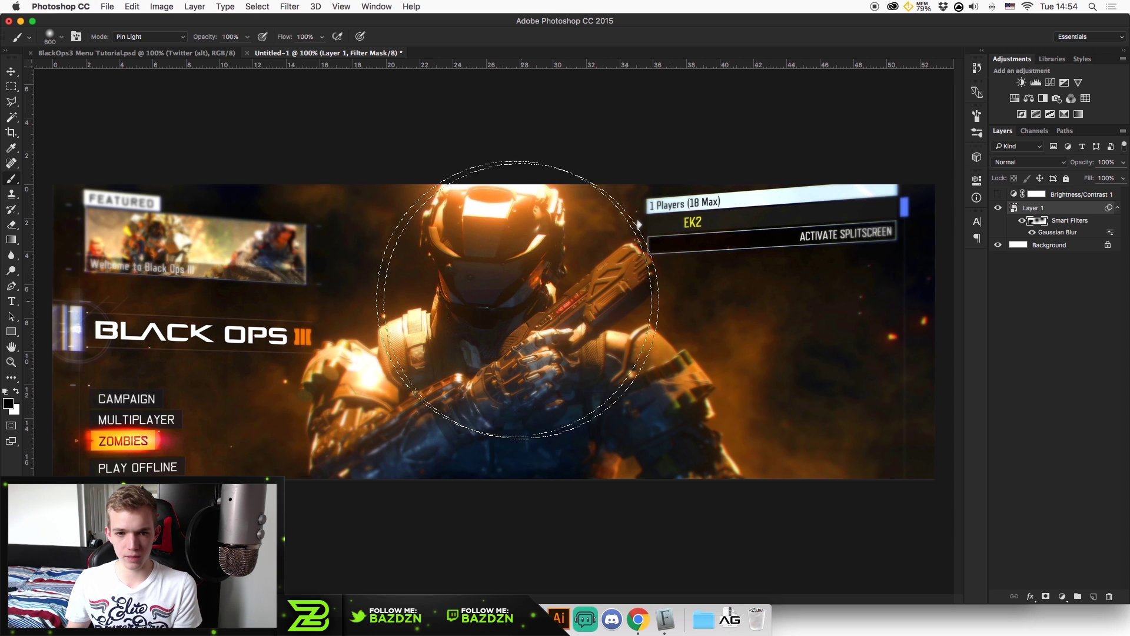
scroll(753, 311, up, 2)
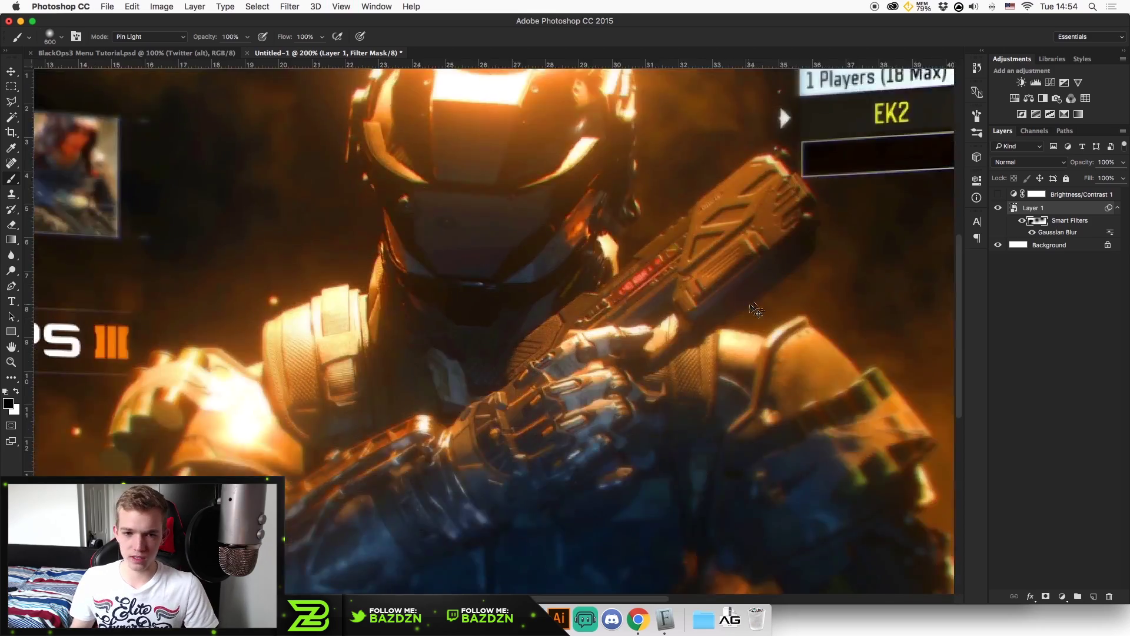
scroll(530, 329, left, 5)
scroll(416, 336, down, 2)
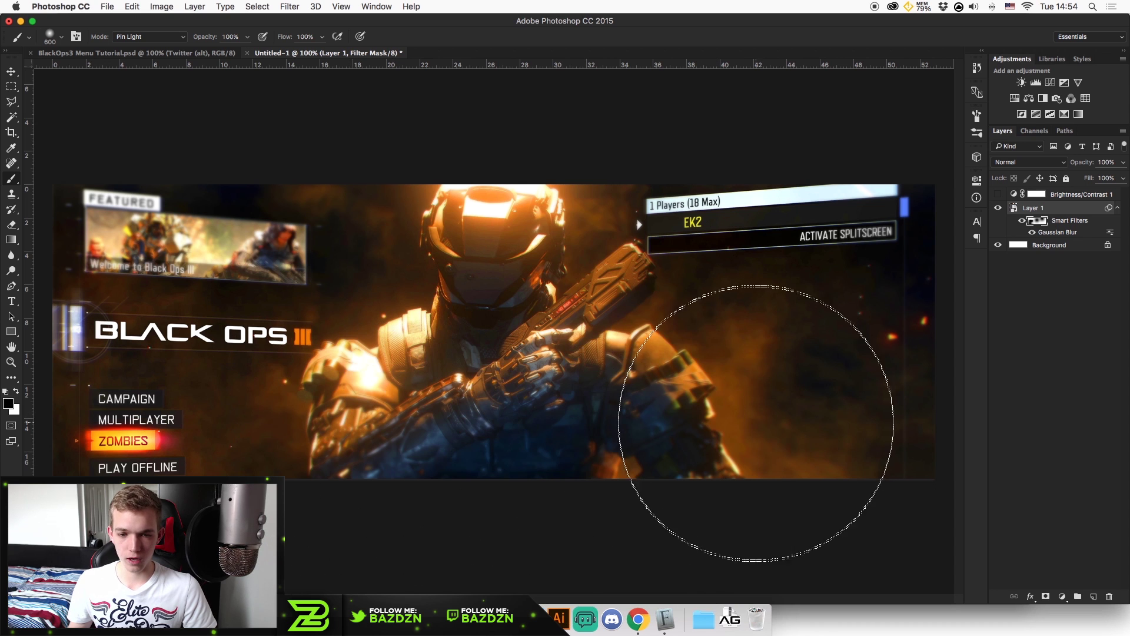
key(v)
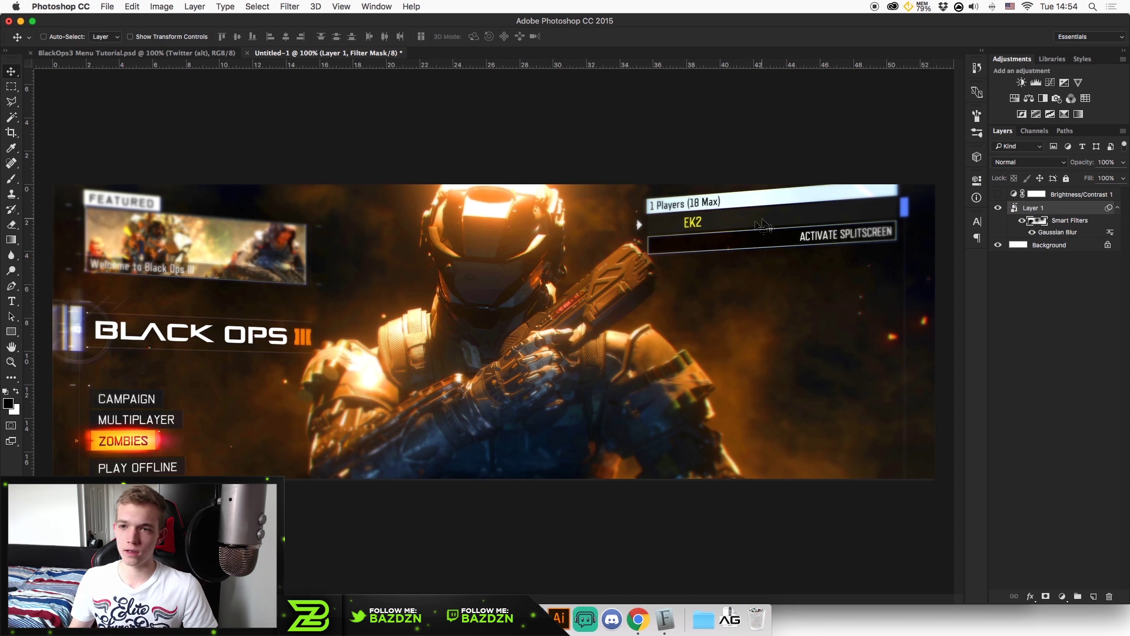
Show the Brightness/Contrast adjustment layer again and set its brightness to -16.
click(998, 195)
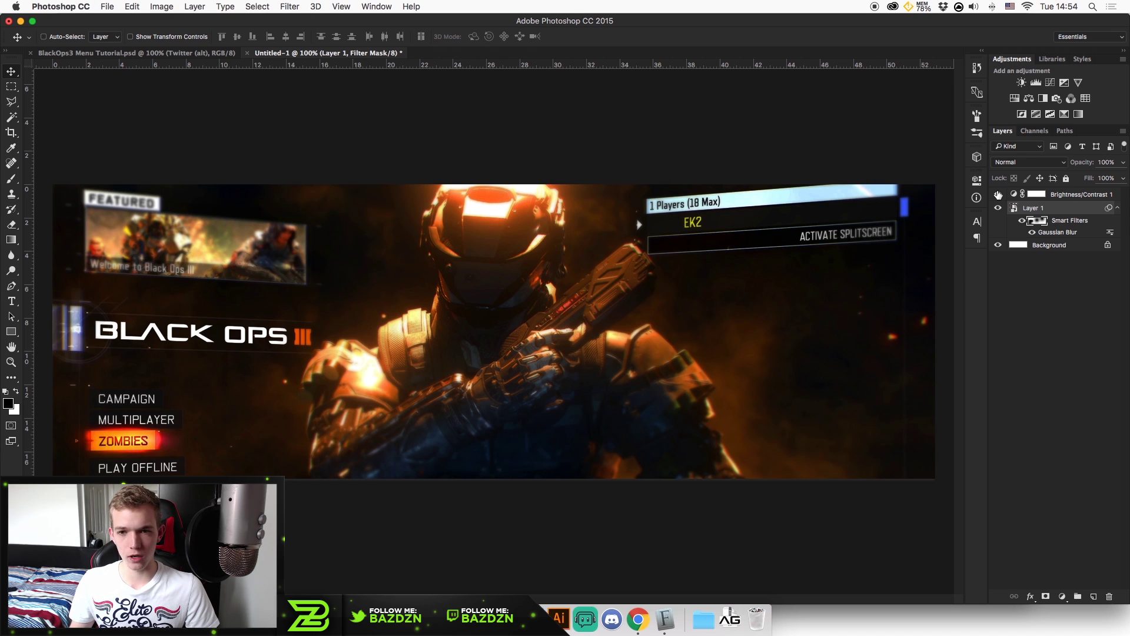
double_click(1021, 196)
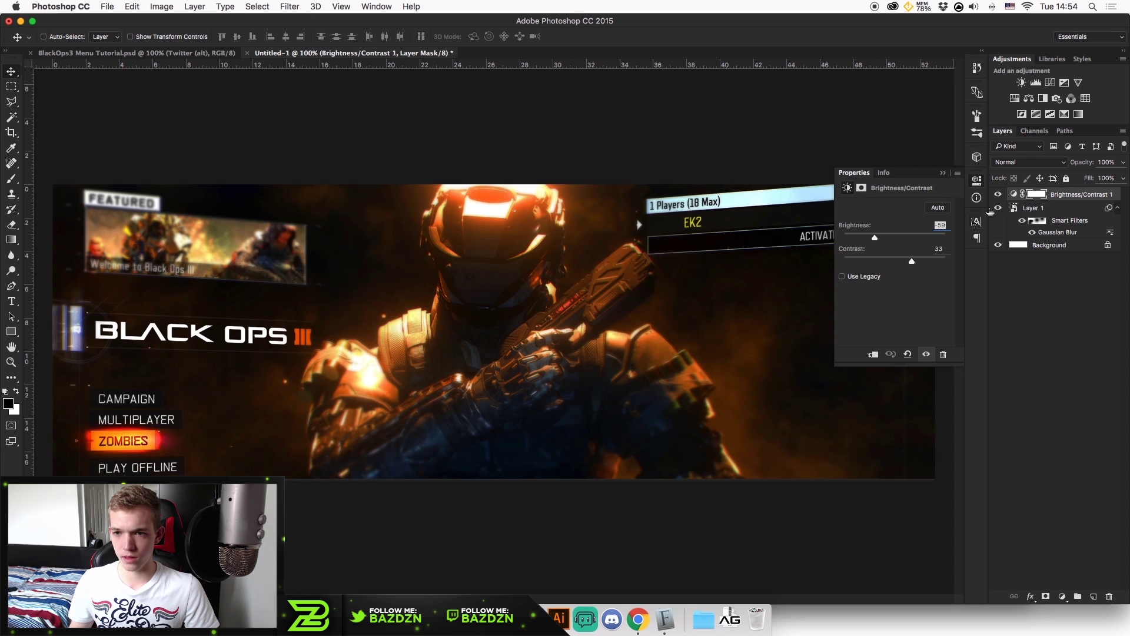
drag(881, 240, 893, 238)
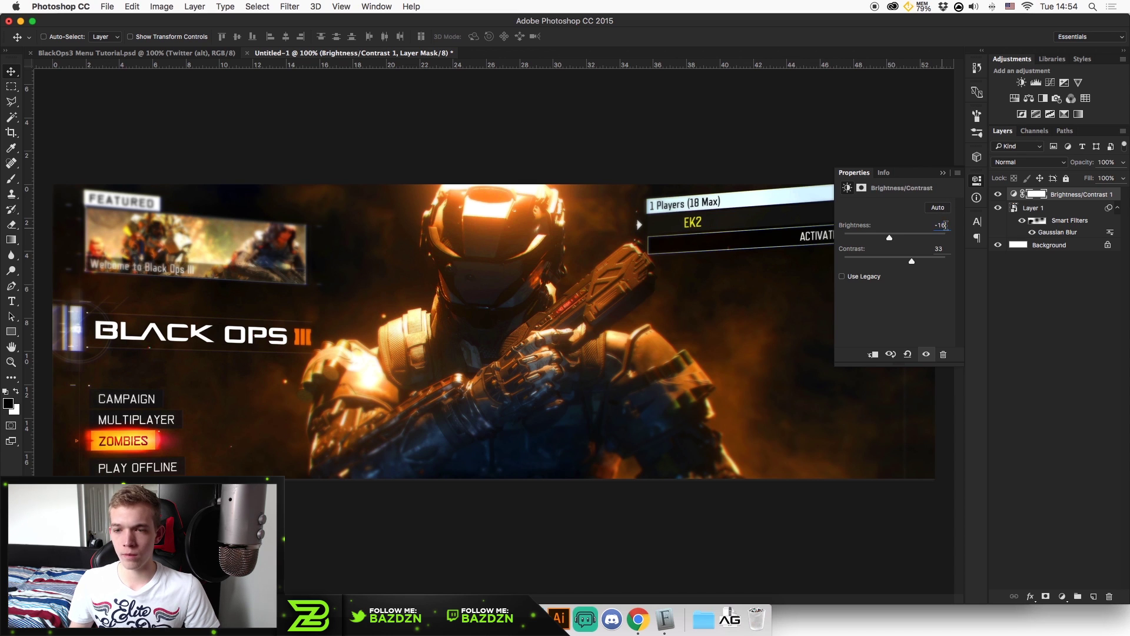
click(942, 249)
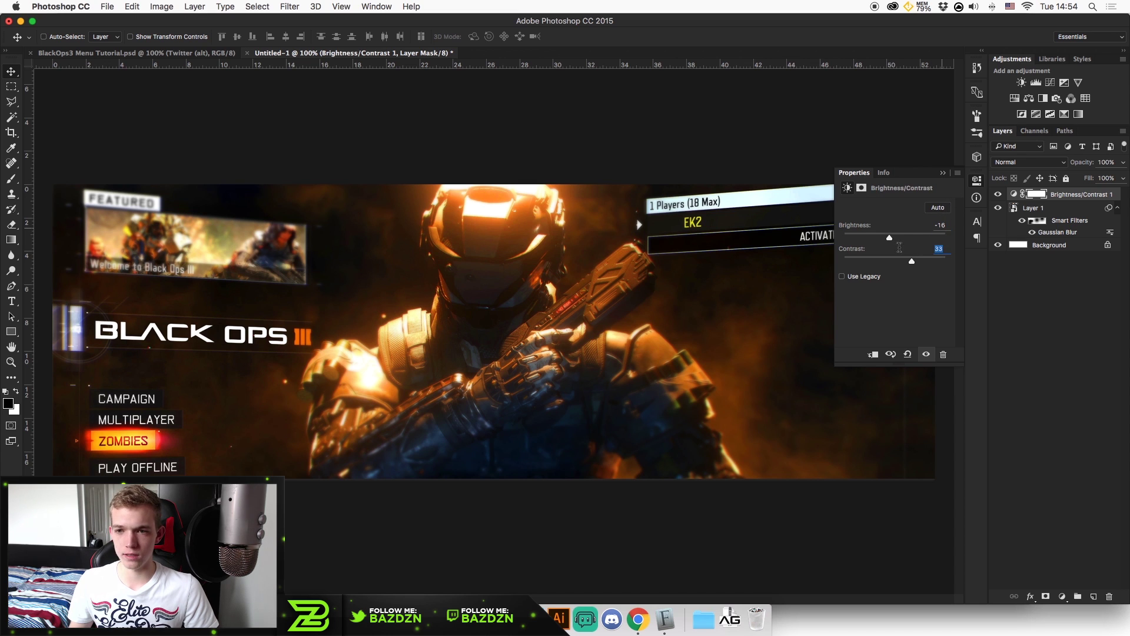
click(943, 174)
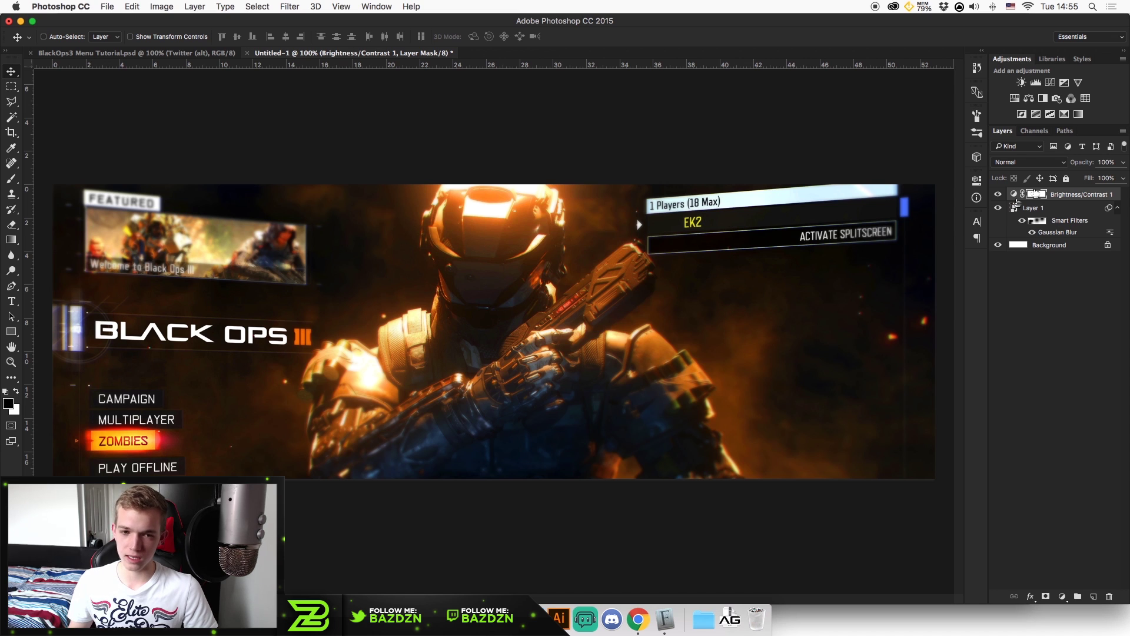
Select the menu image layer, examine its logo and menu entries up close, and compare them with the finished header in BlackOps3 Menu Tutorial.psd.
click(1058, 211)
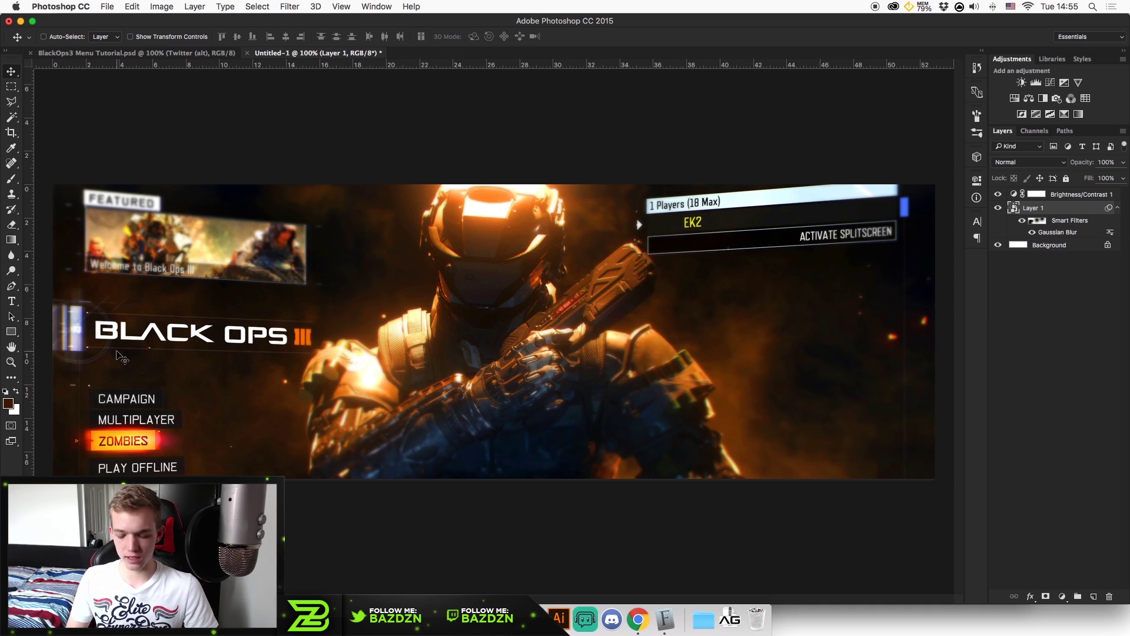
key(super+plus)
scroll(447, 341, left, 10)
scroll(447, 341, down, 4)
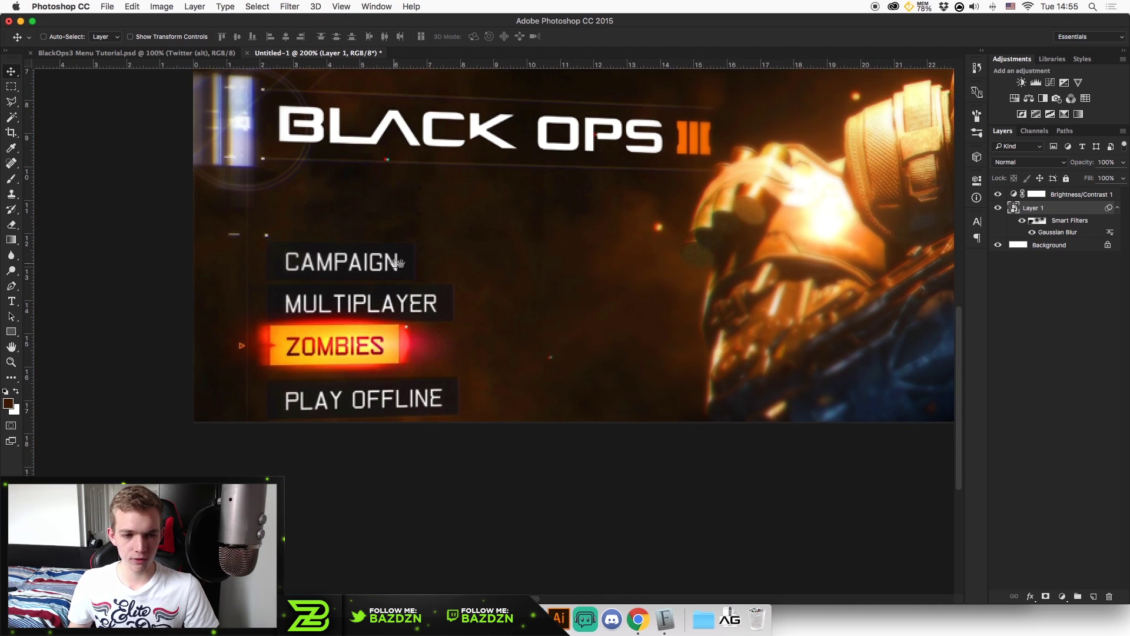
scroll(365, 272, up, 4)
scroll(365, 272, right, 1)
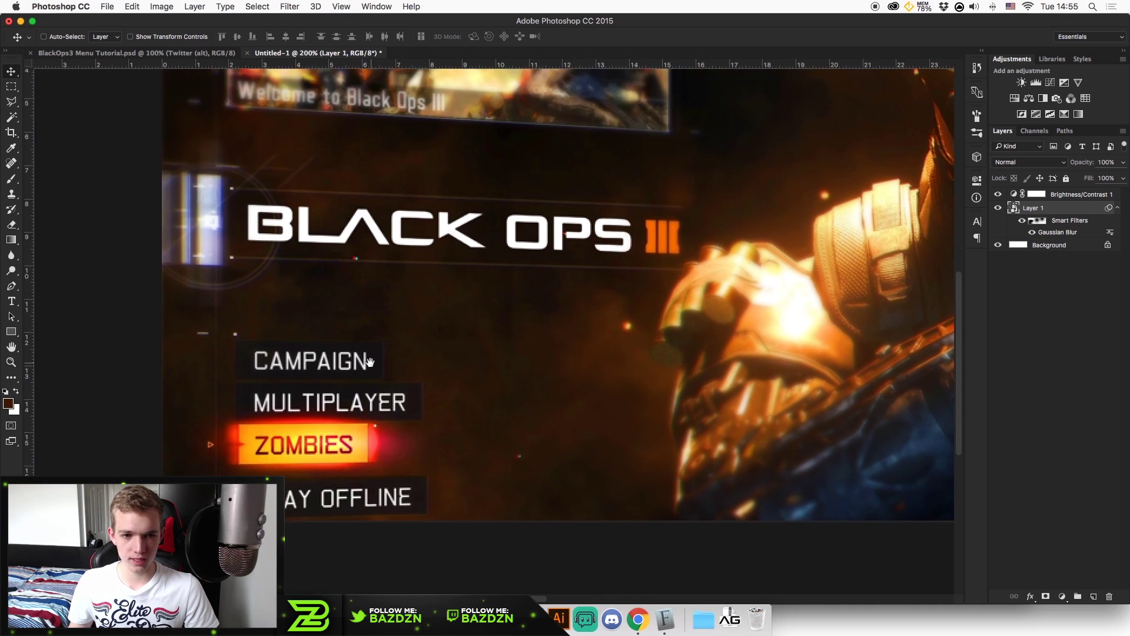
click(169, 54)
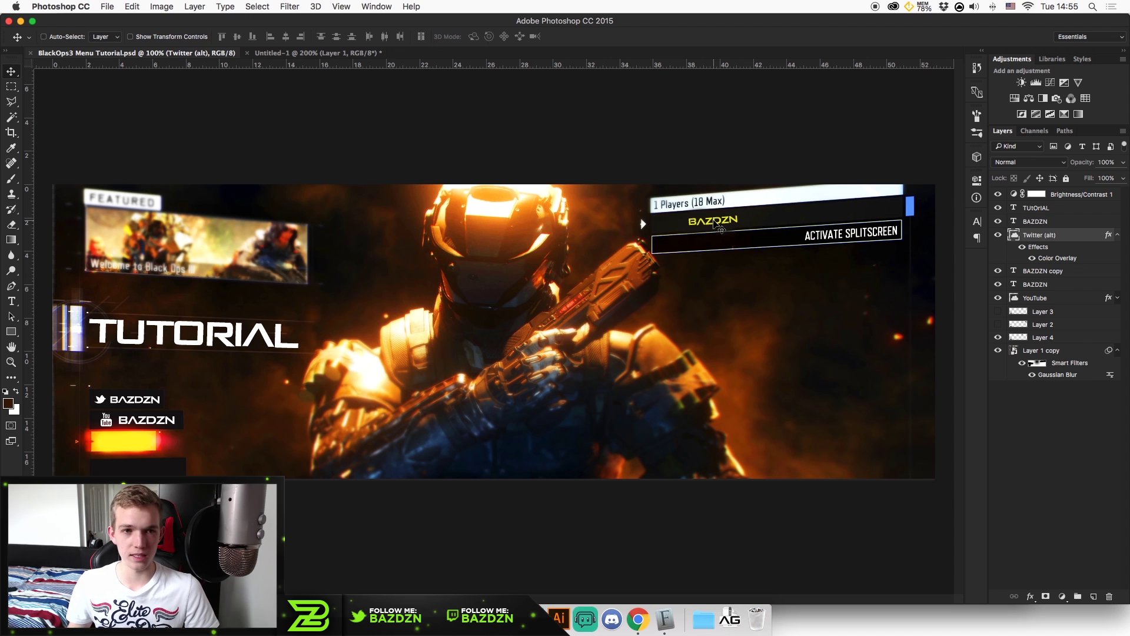
click(348, 54)
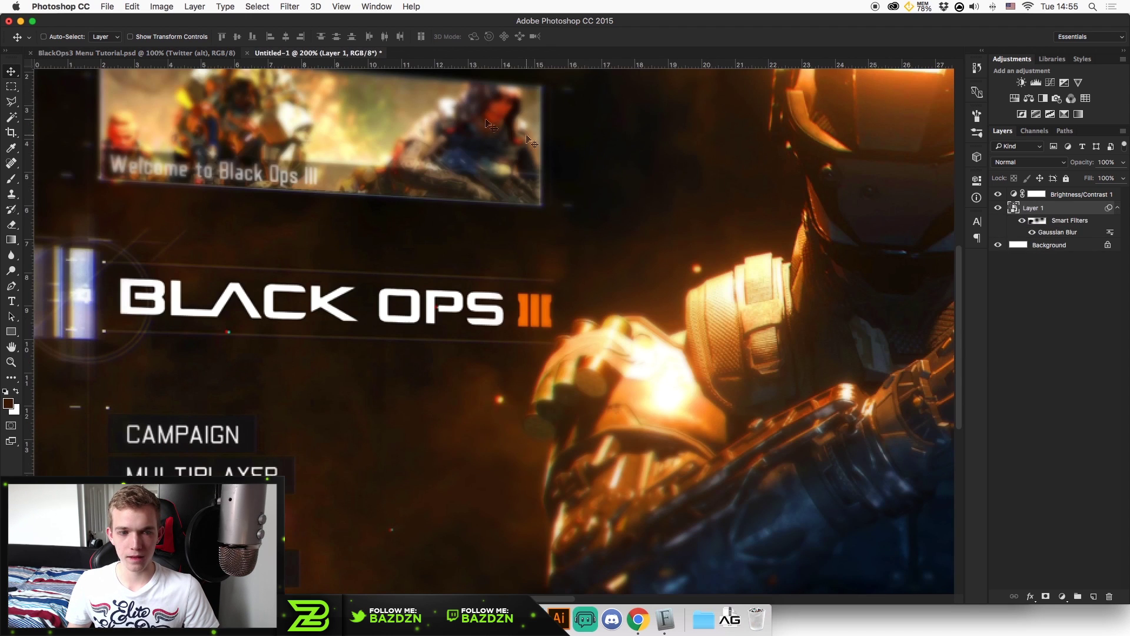
Hide the Brightness/Contrast adjustment and add a new empty layer directly above the menu image for covering the player name.
scroll(572, 300, right, 15)
scroll(573, 300, up, 5)
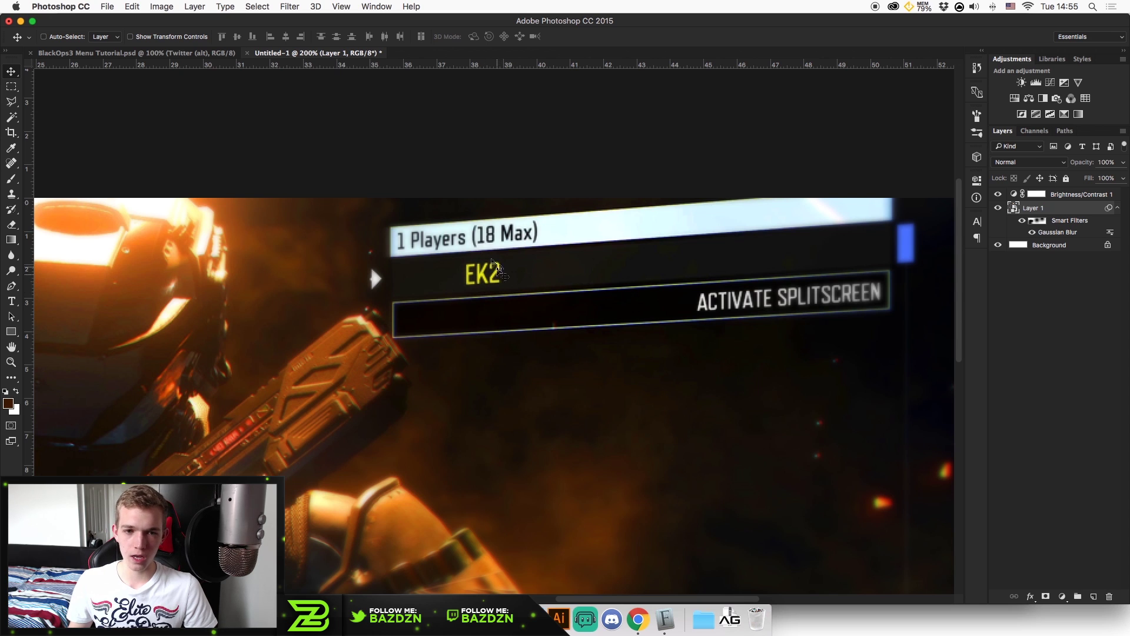
click(998, 195)
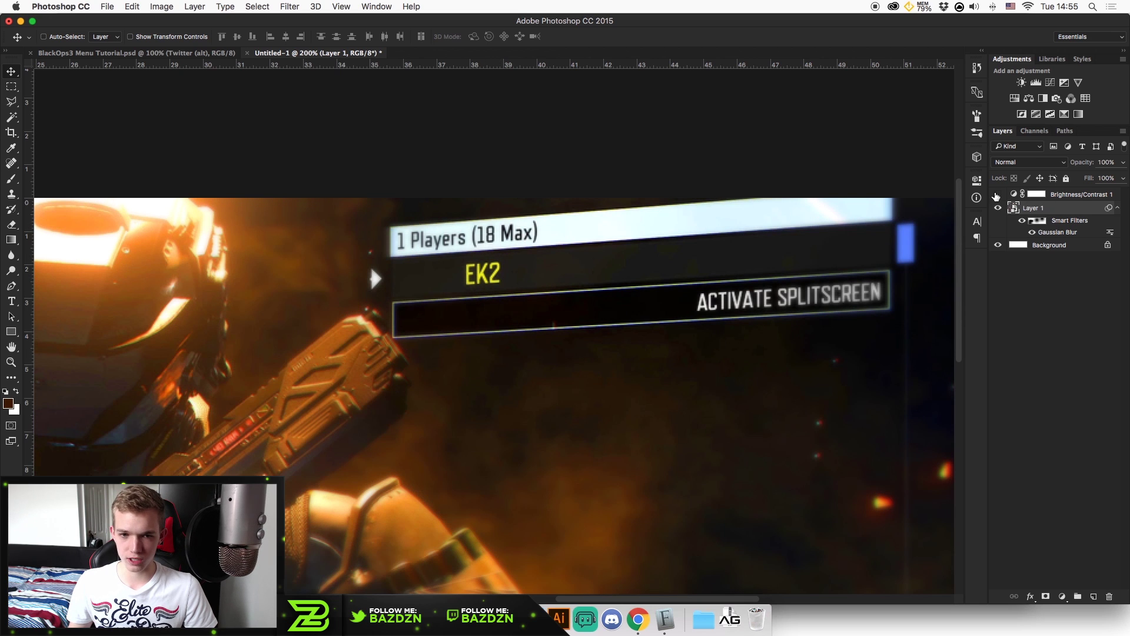
click(1096, 596)
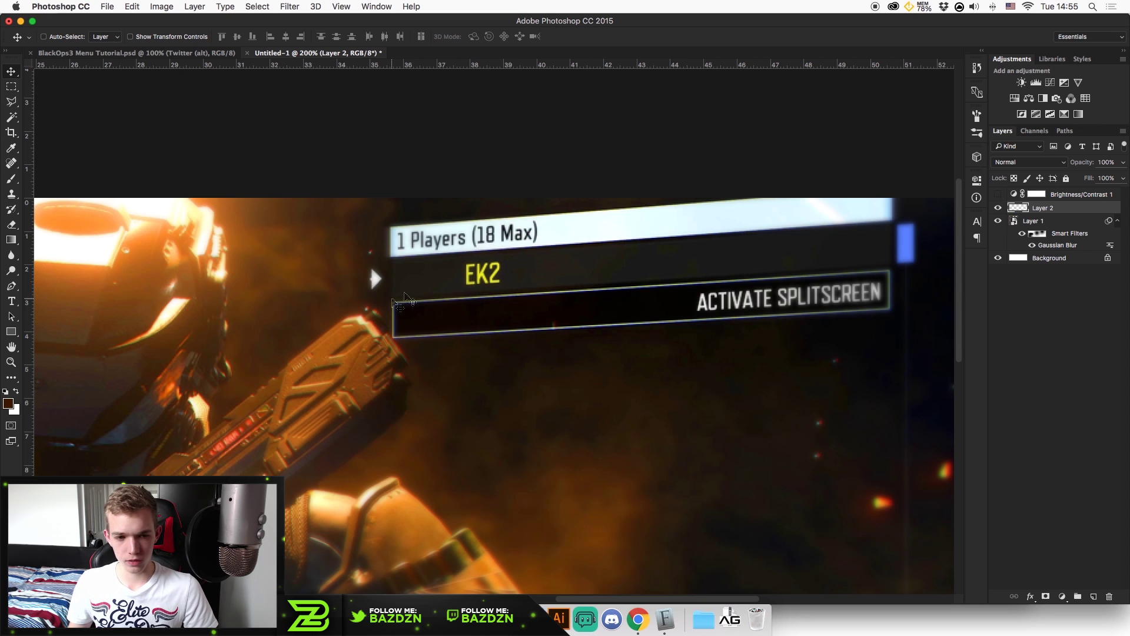
Set the brush's foreground color to the dark tone 241f19, sampled from the row beside the yellow player name.
key(b)
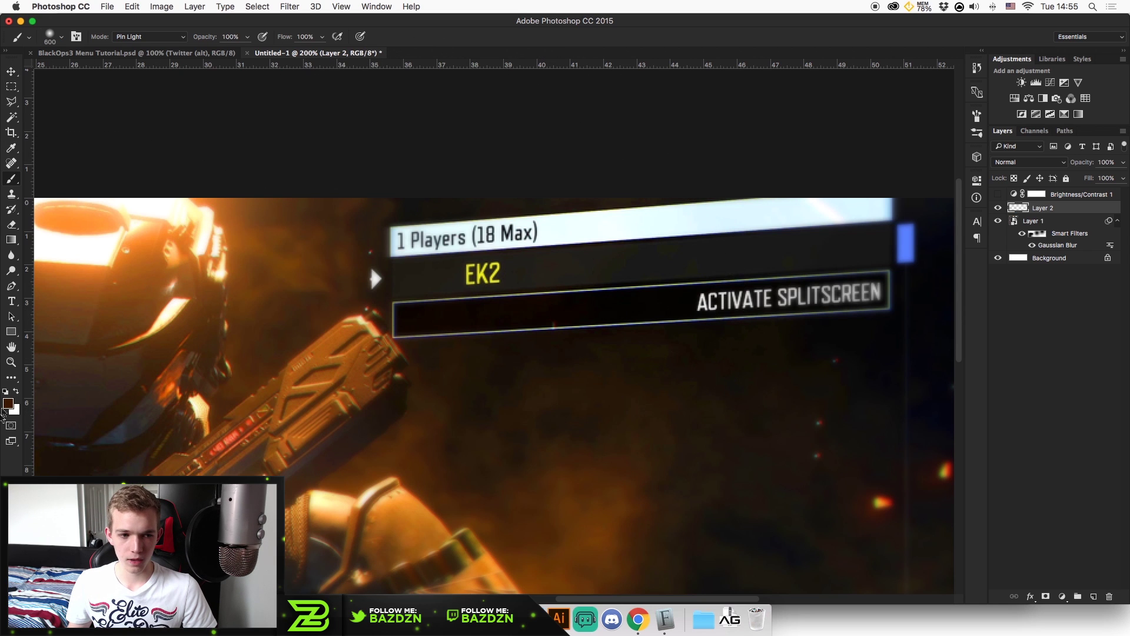
click(9, 404)
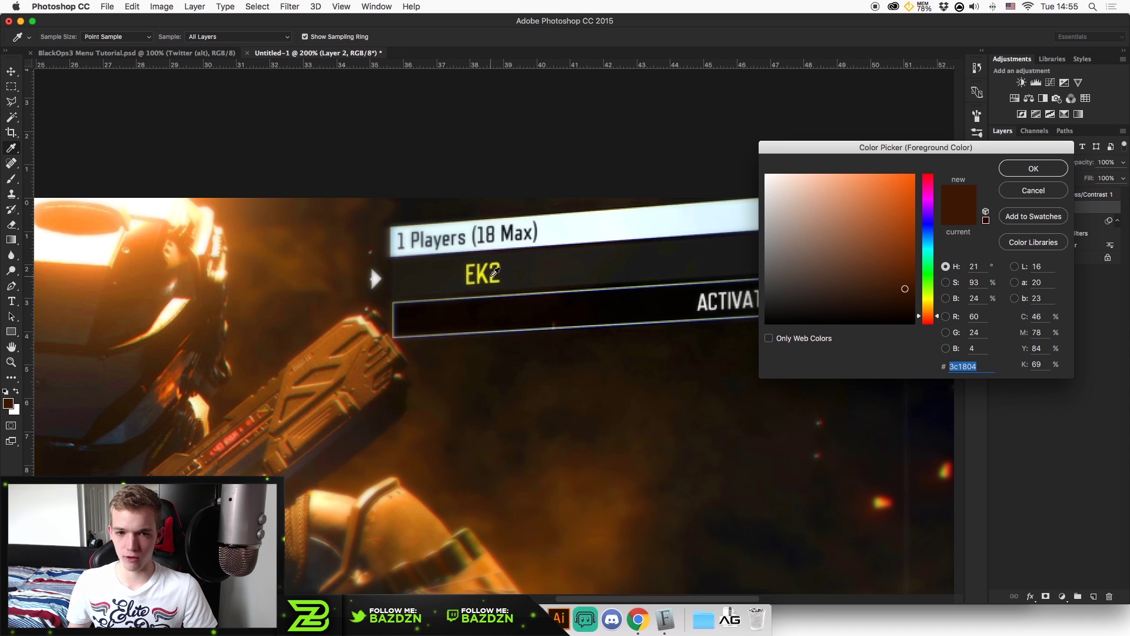
click(542, 269)
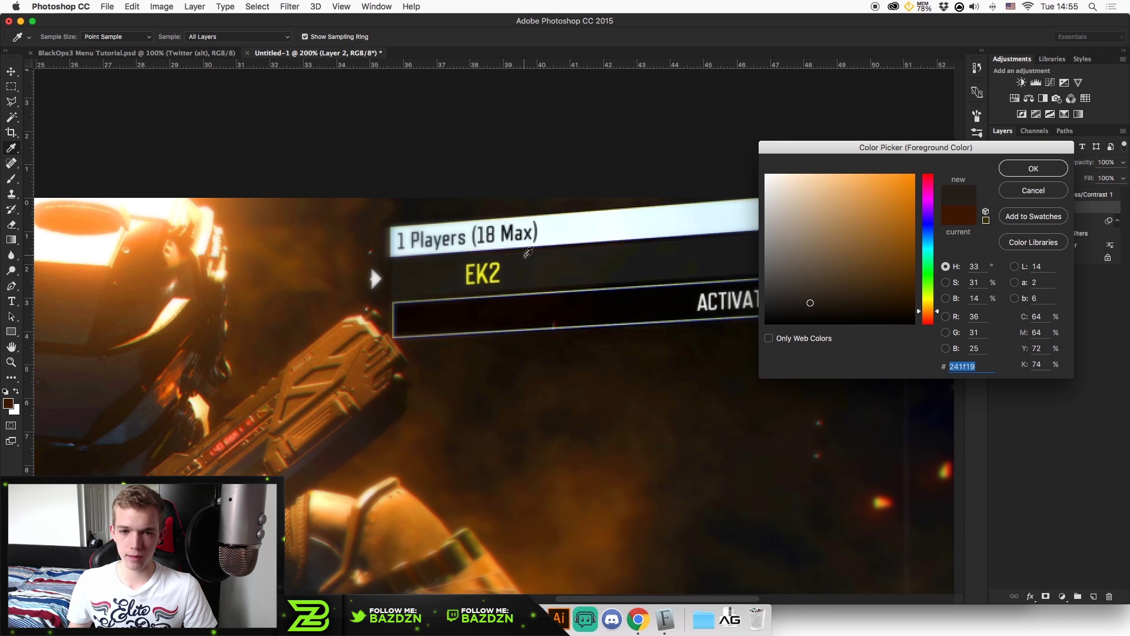
key(Return)
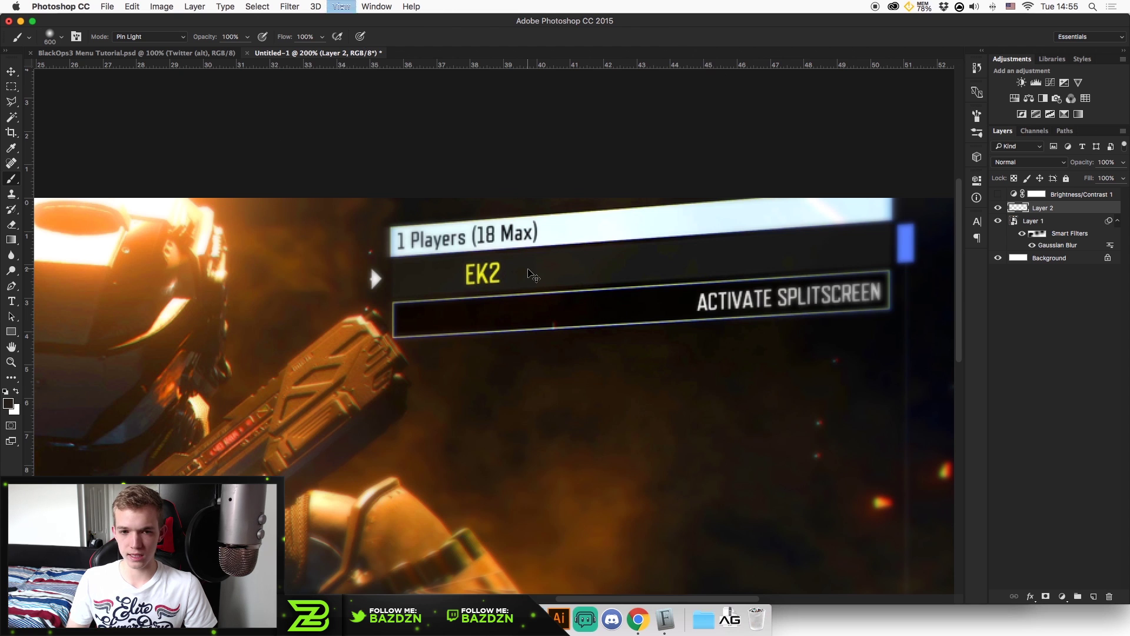
Paint over the yellow player name on the new layer with the sampled dark color, using a brush reduced to 25 px.
key(super+equal)
key(bracketleft)
key(bracketleft)
key(bracketleft)
key(bracketleft)
key(bracketleft)
key(bracketleft)
key(bracketleft)
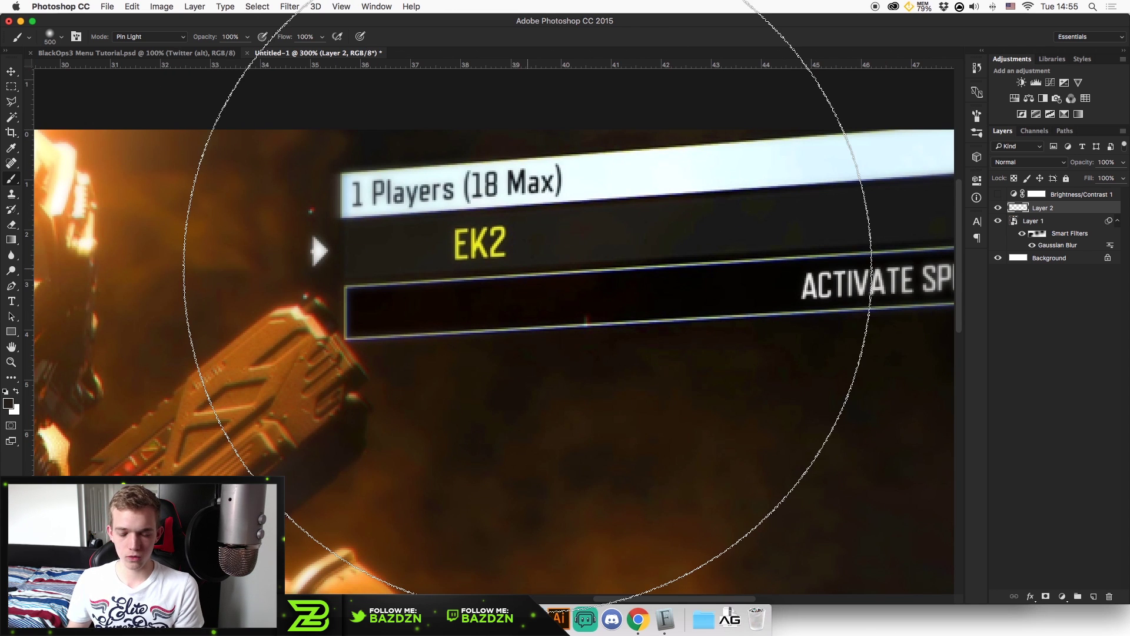
key(bracketleft)
key(bracketleft)
key(bracketleft)
key(bracketleft)
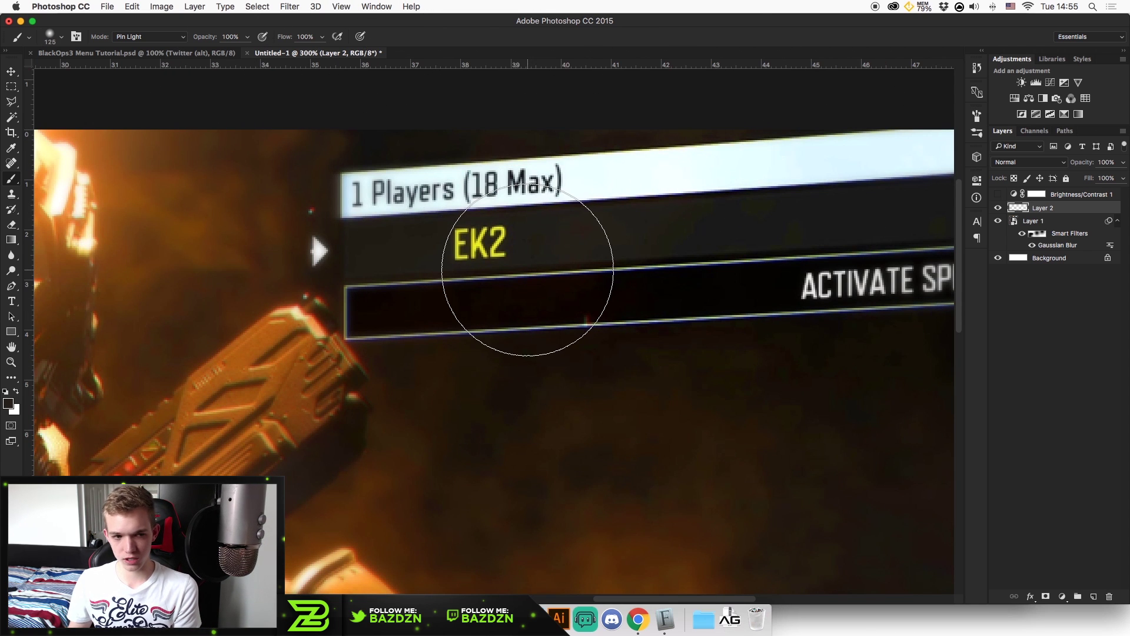
key(bracketleft)
key(bracketleft)
key(bracketleft)
key(bracketleft)
key(bracketleft)
key(bracketleft)
key(bracketleft)
key(bracketleft)
key(bracketleft)
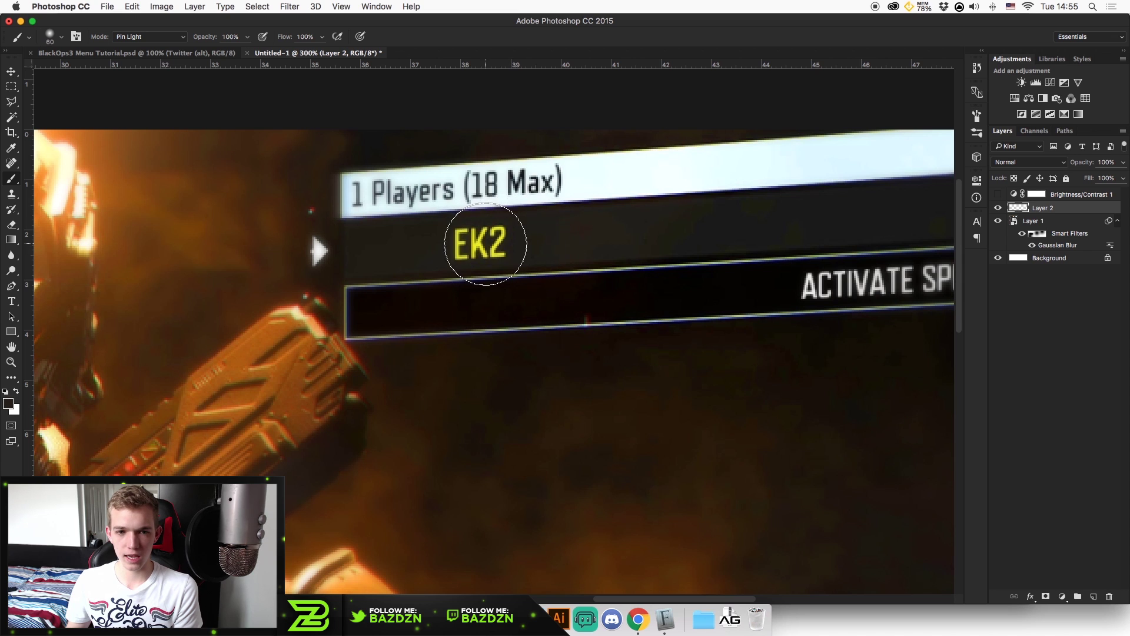
mouse_move(498, 241)
mouse_down()
mouse_move(447, 247)
mouse_move(511, 238)
mouse_up()
key(super+z)
key(bracketleft)
mouse_move(496, 240)
mouse_down()
mouse_move(460, 245)
mouse_move(504, 240)
mouse_up()
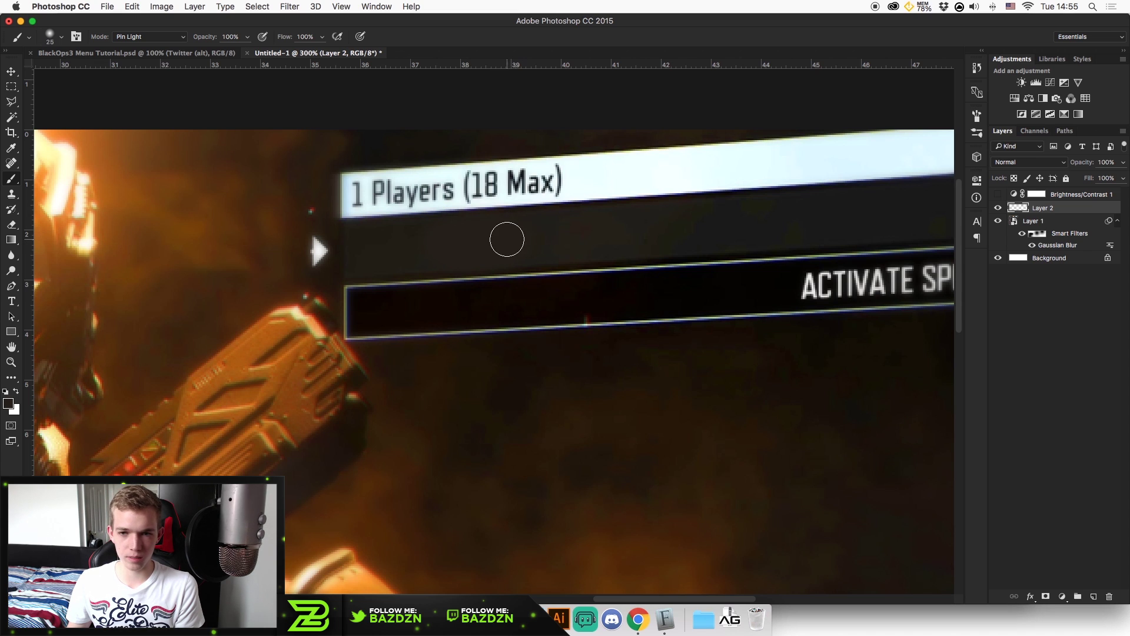
Compare the player row with and without the painted cover layer, and check the result on the whole header.
click(997, 209)
click(997, 208)
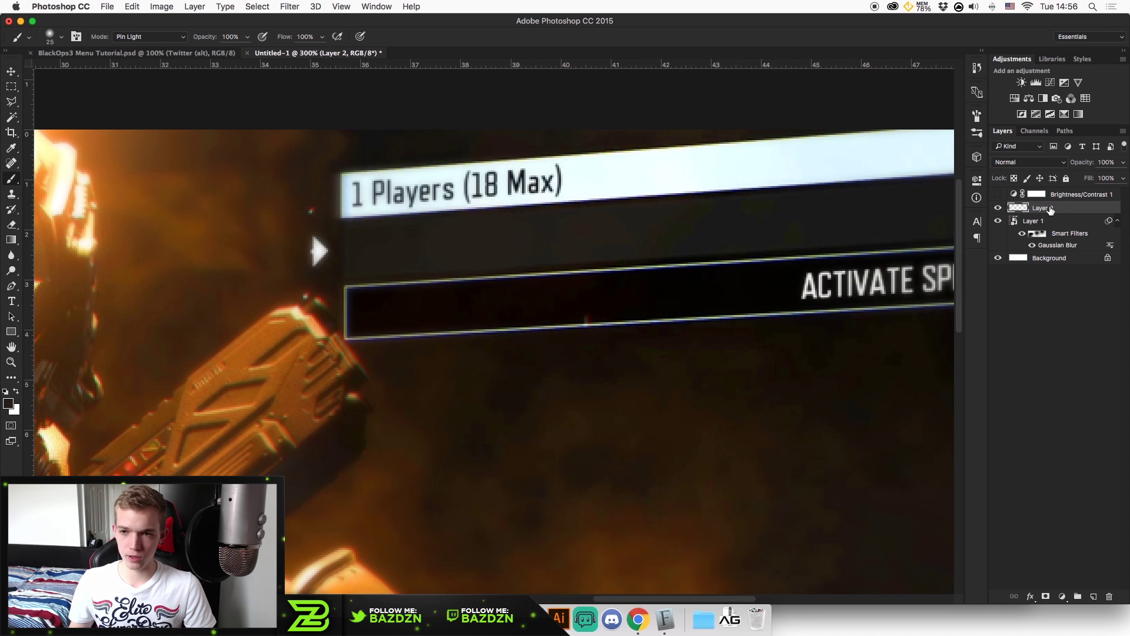
click(998, 209)
click(998, 208)
key(super+minus)
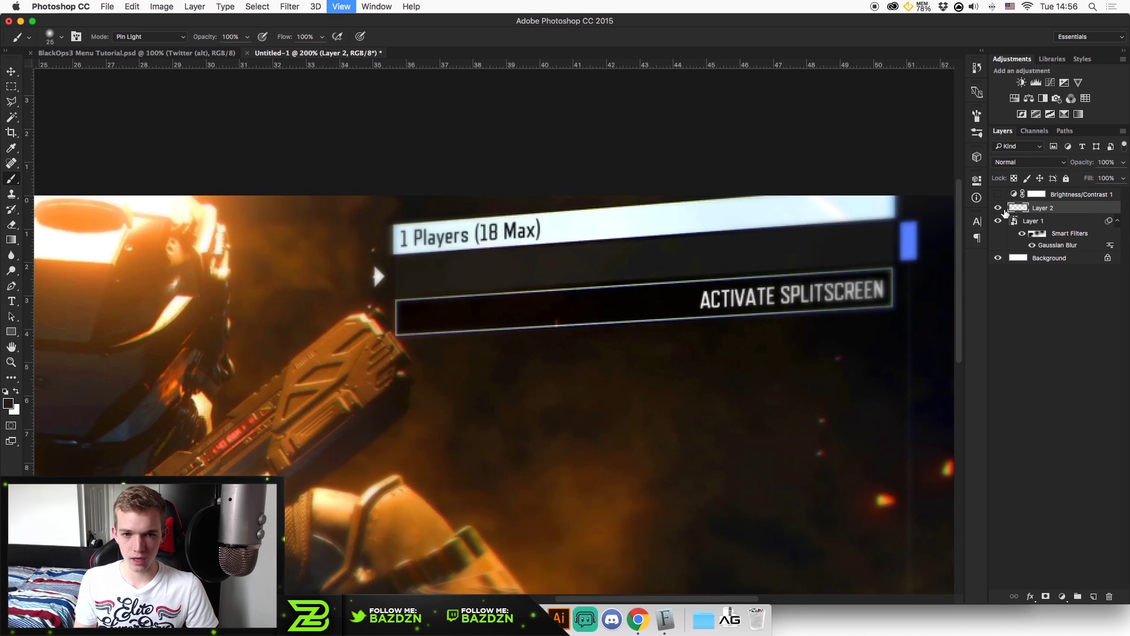
key(super+minus)
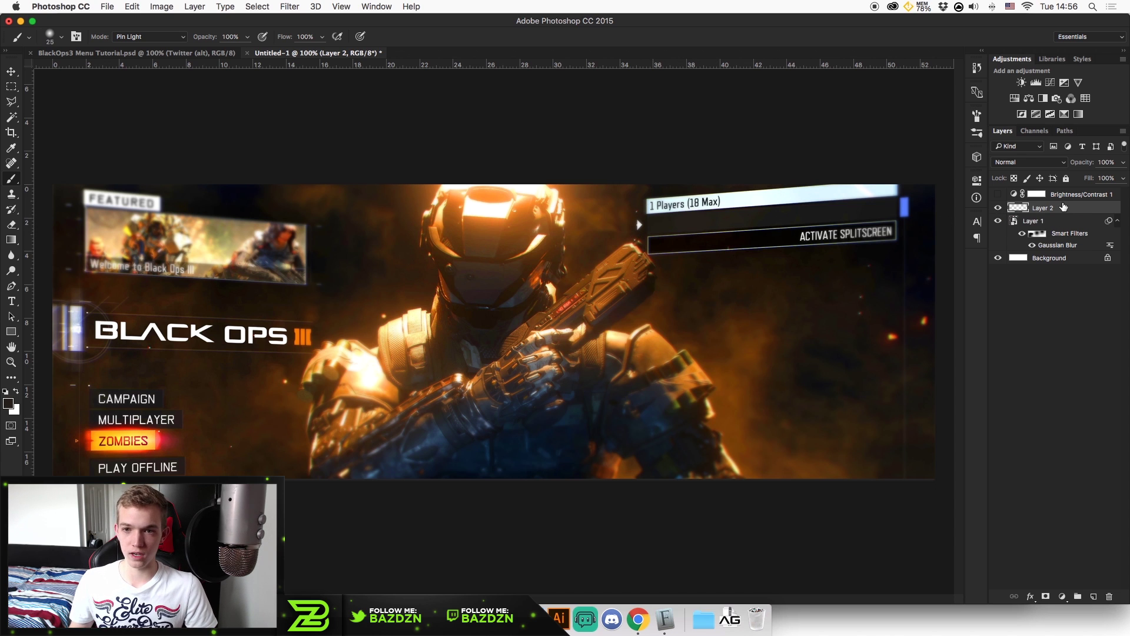
Hide the cover layer and set the foreground color to the yellow sampled from the original player name.
key(super+plus)
scroll(494, 330, right, 5)
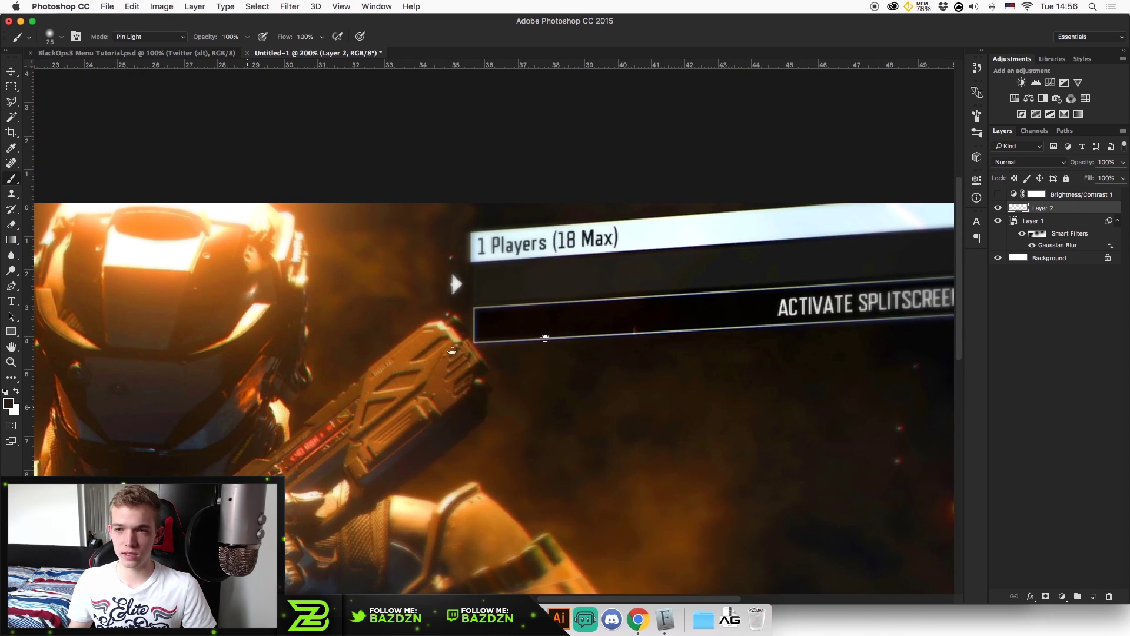
click(999, 208)
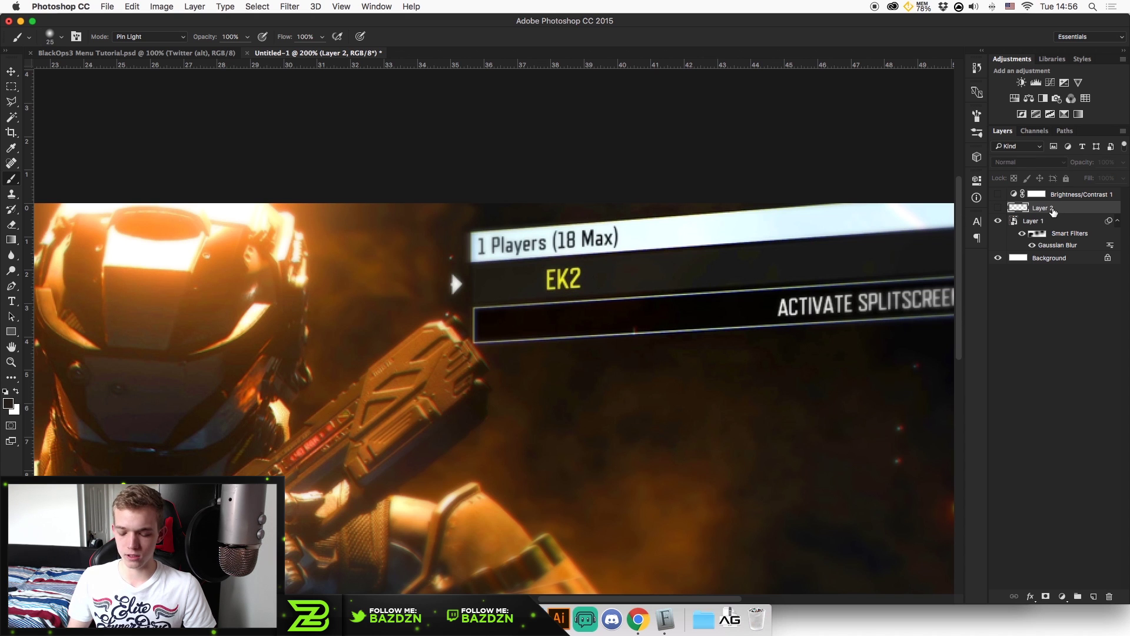
key(super+plus)
drag(706, 250, 652, 281)
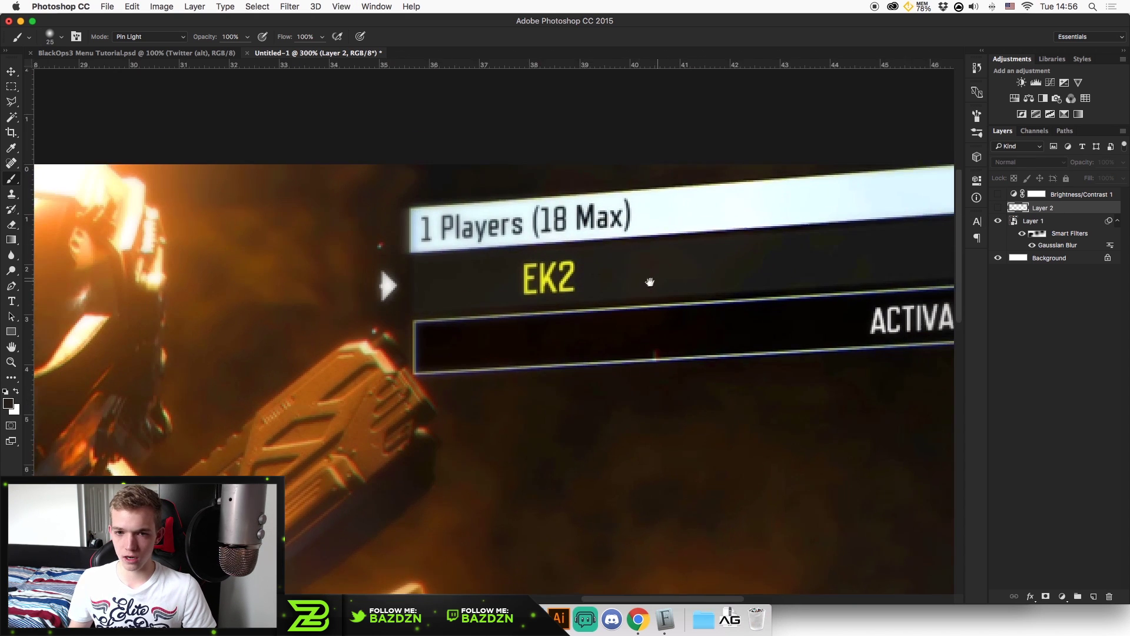
scroll(651, 281, right, 2)
scroll(652, 281, up, 1)
click(9, 404)
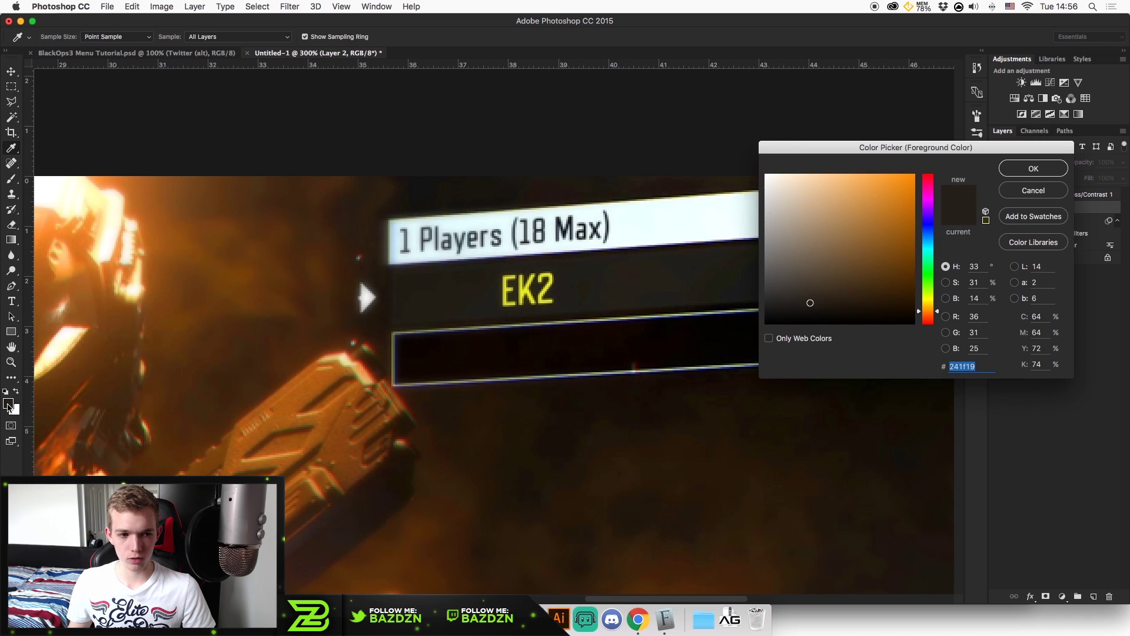
click(544, 293)
click(1034, 169)
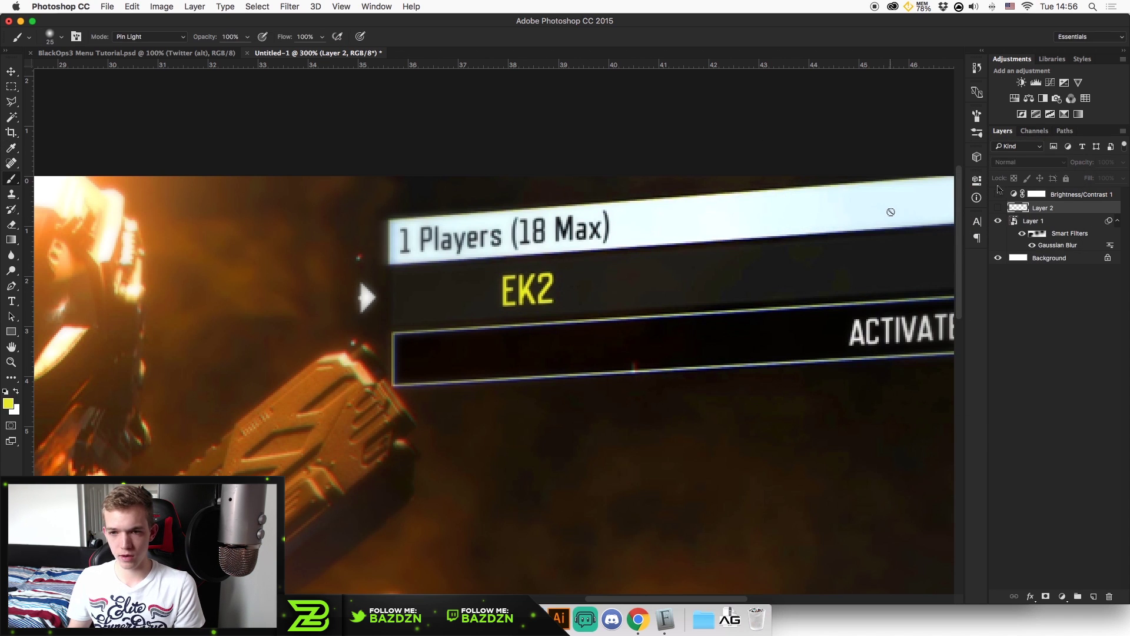
Add the yellow text BAZDZN in BLACK OPS 2 Regular, enlarge it to 9.19 pt, tilt it along the row and place it over the original name.
key(t)
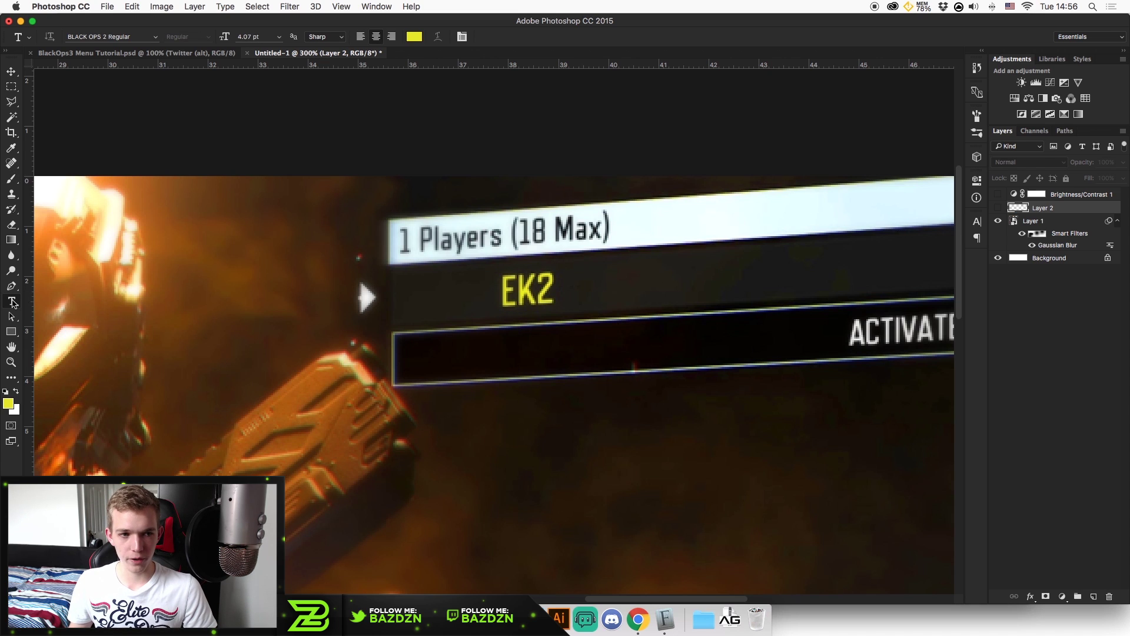
click(615, 288)
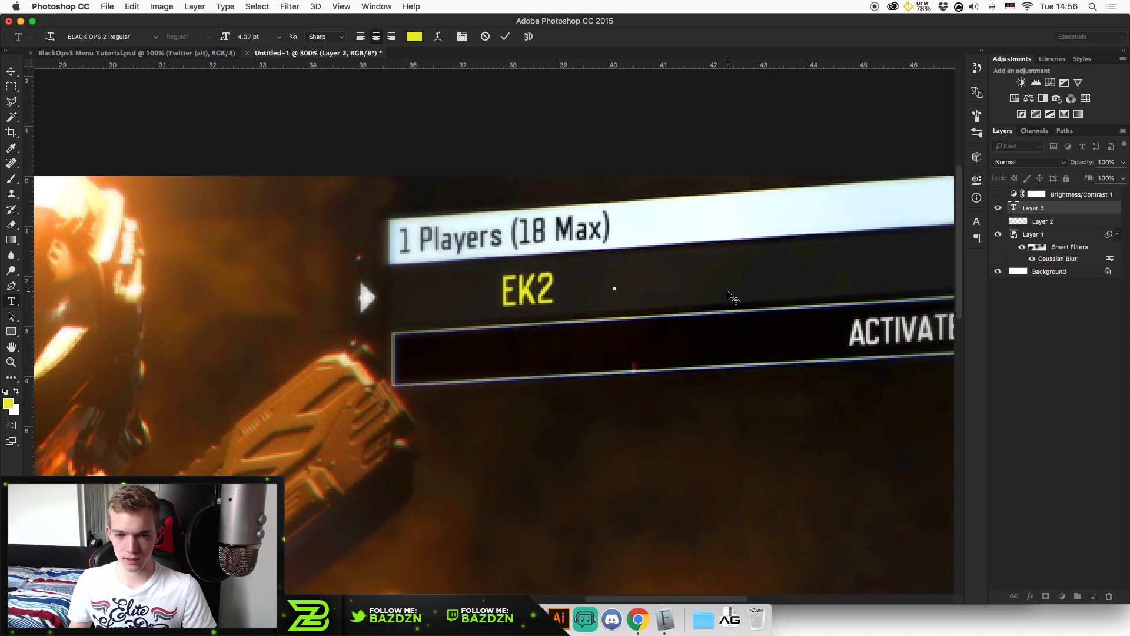
text(BAZDZN)
key(super+a)
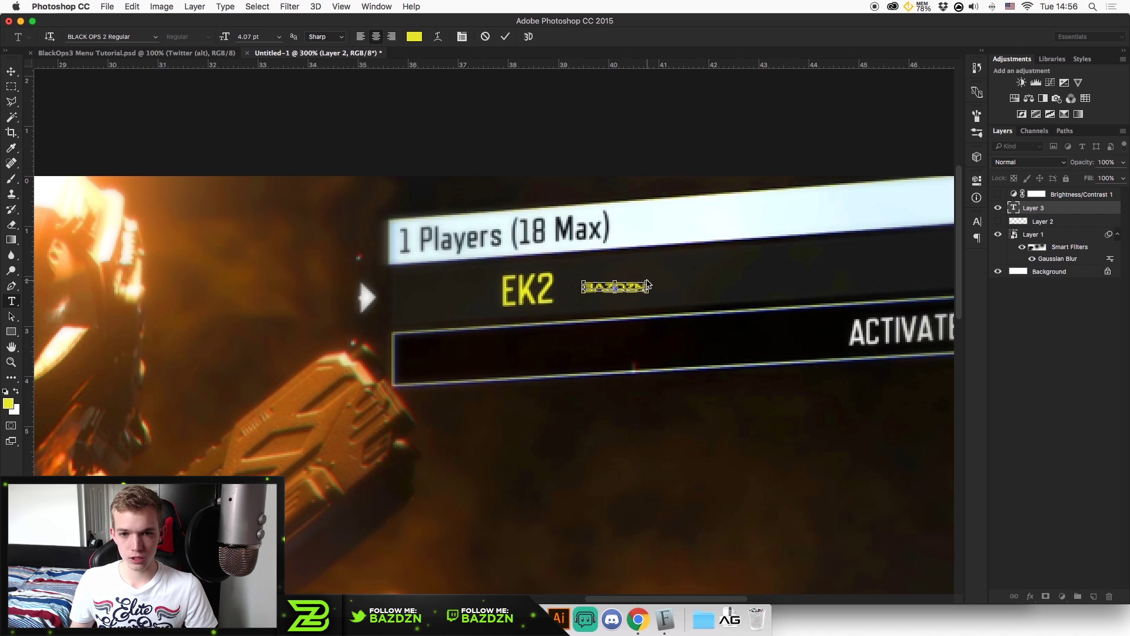
drag(650, 280, 614, 285)
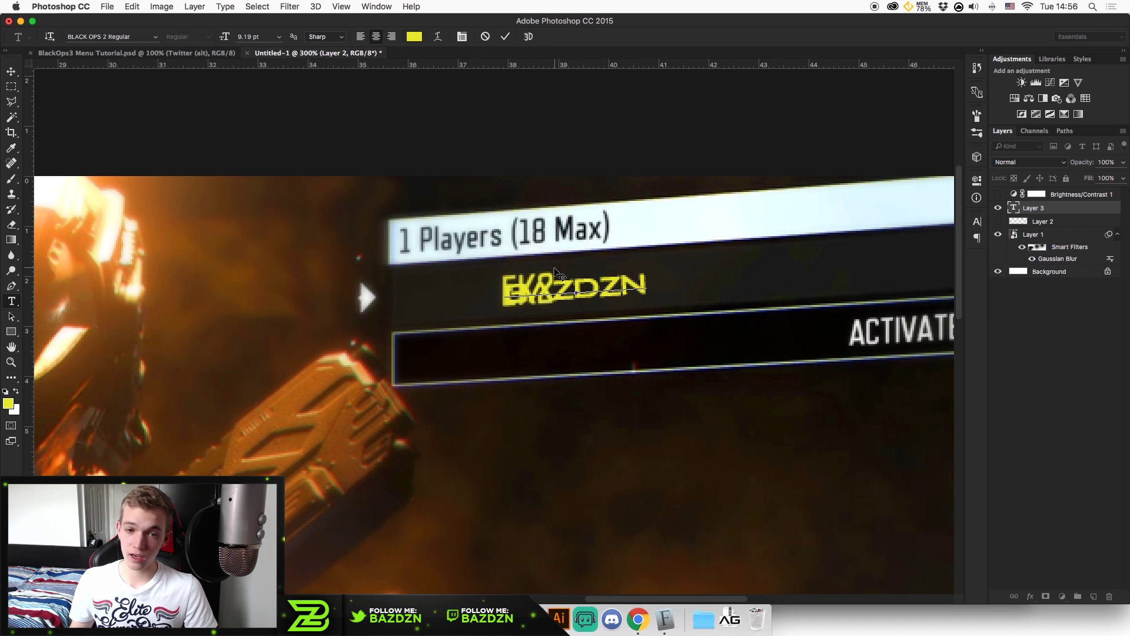
click(506, 37)
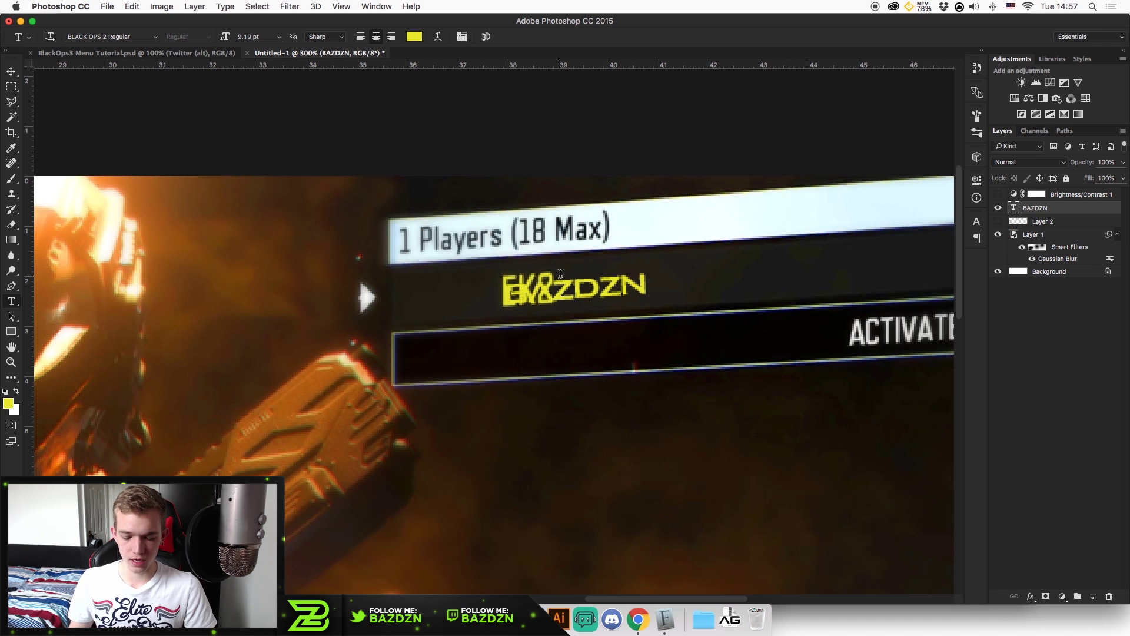
Show the painted cover layer again beneath the BAZDZN text to hide the original player name.
key(super+minus)
key(super+minus)
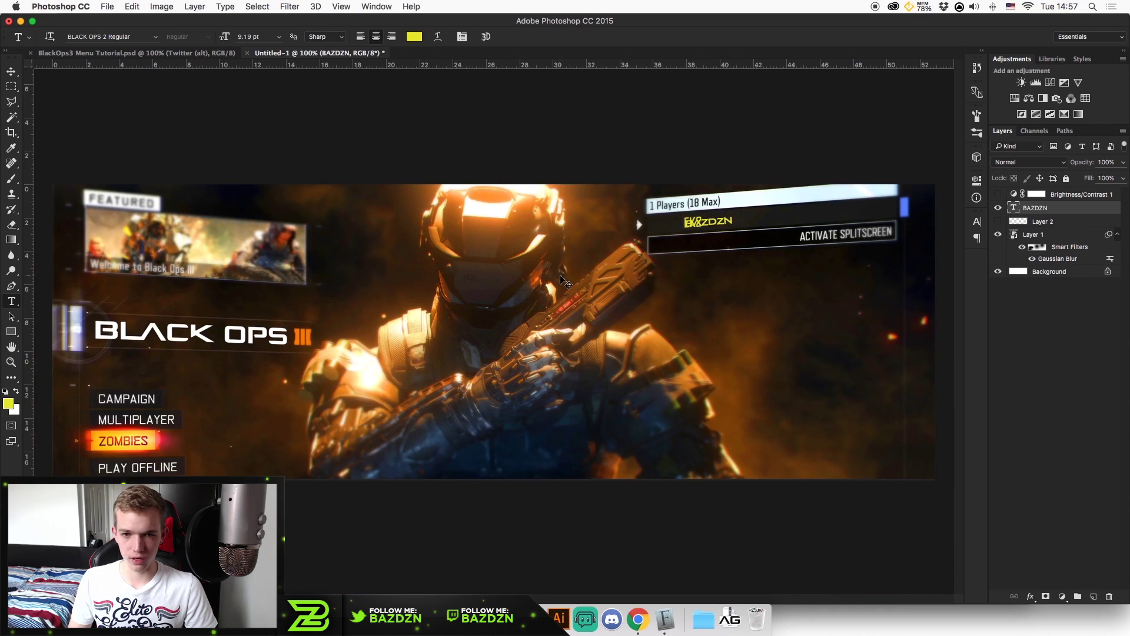
key(super+plus)
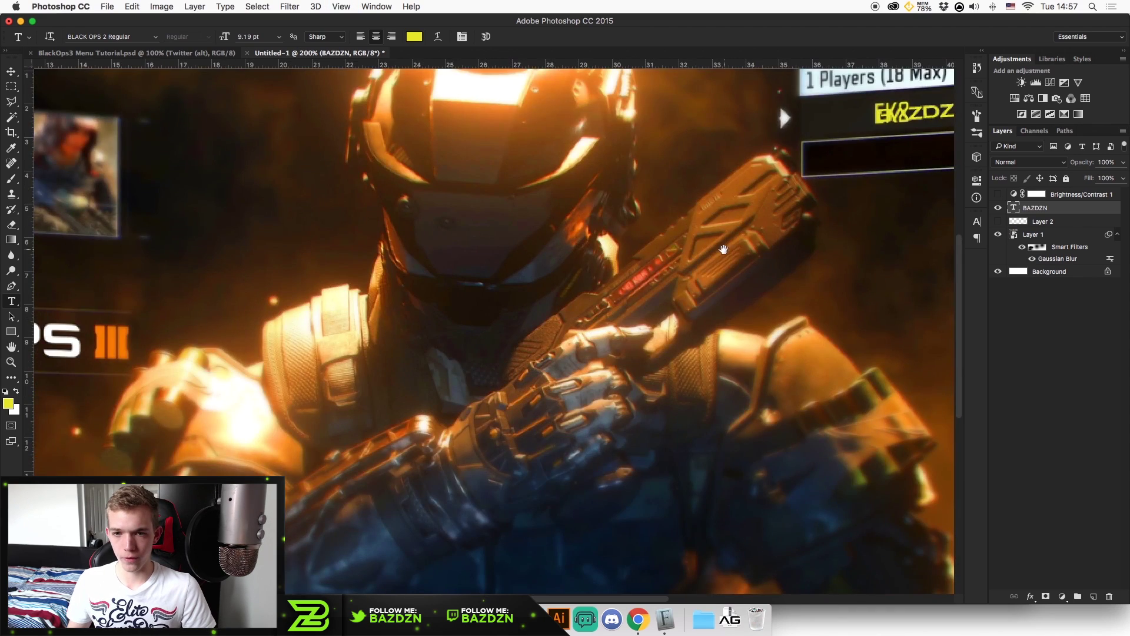
scroll(561, 279, up, 5)
scroll(561, 280, right, 5)
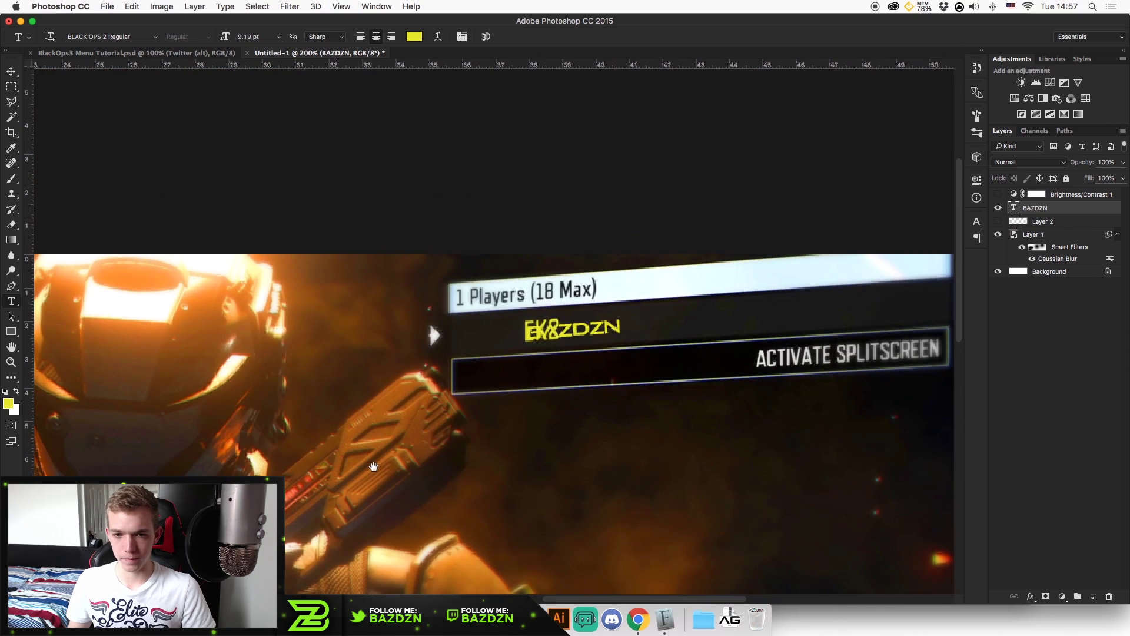
click(997, 223)
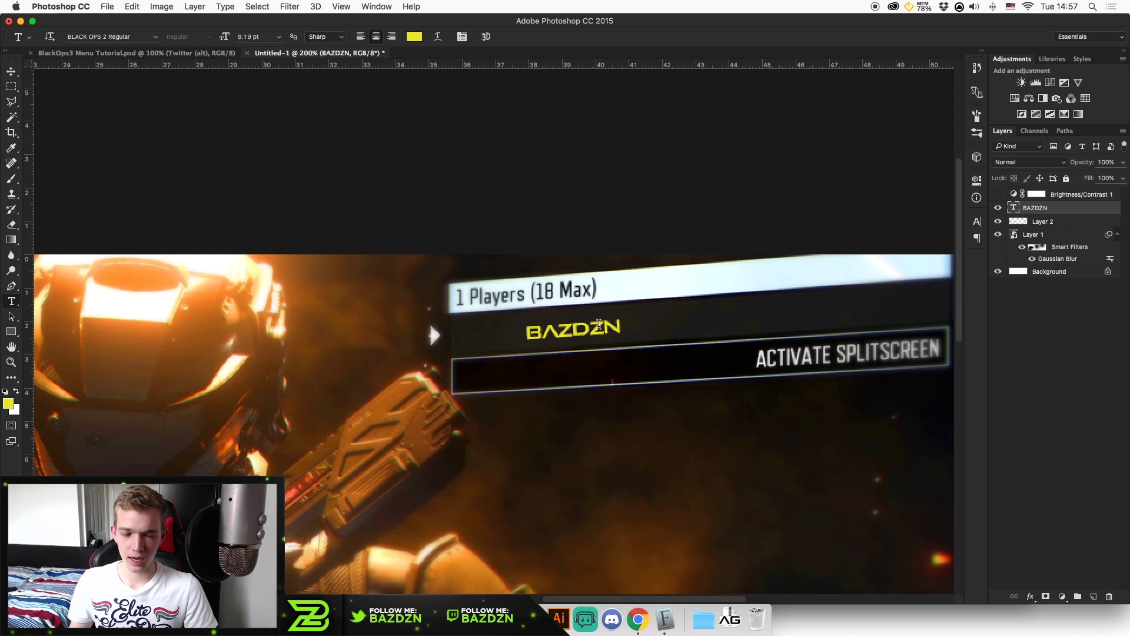
Nudge the BAZDZN text slightly up and to the right within the player row.
key(v)
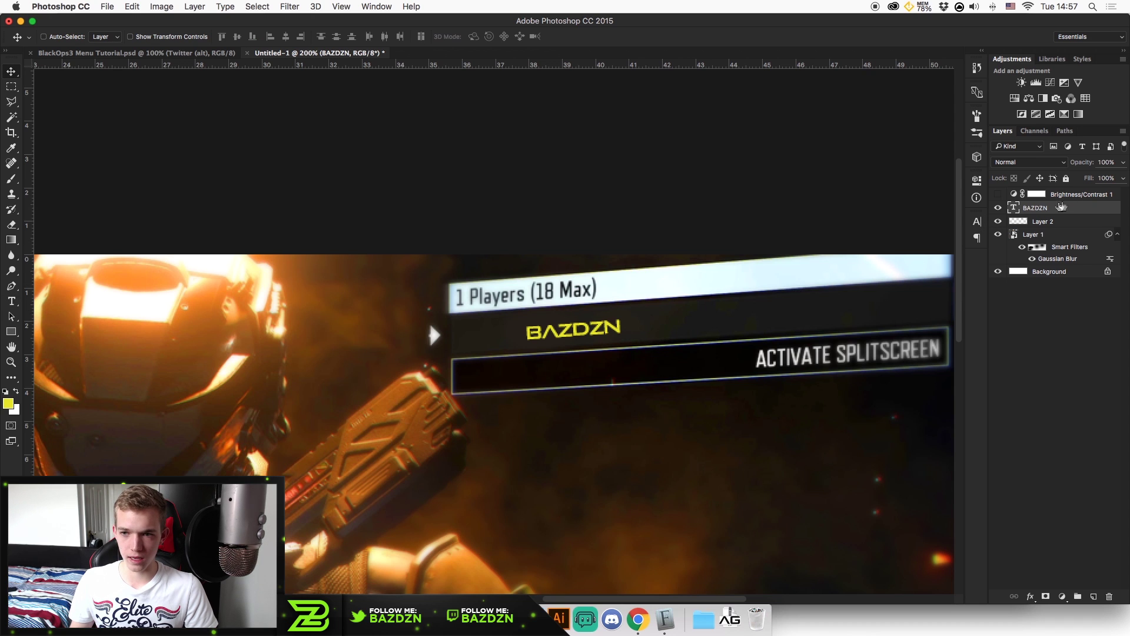
key(Up)
key(Up)
key(Right)
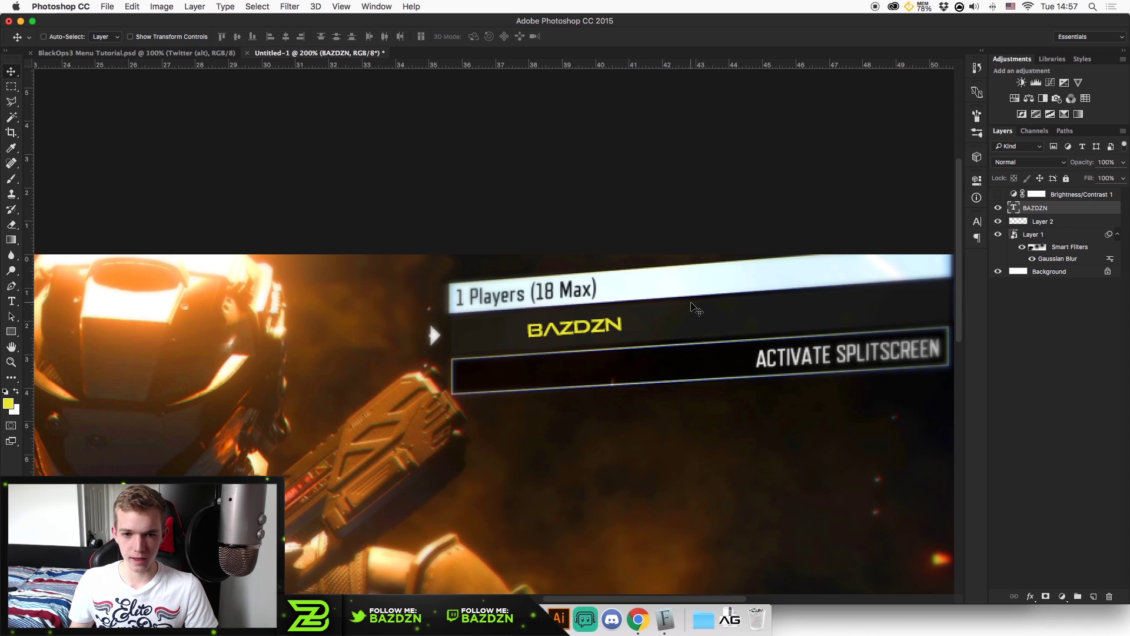
Select the menu image layer and the Spot Healing Brush for removing the Black Ops III logo.
key(super+minus)
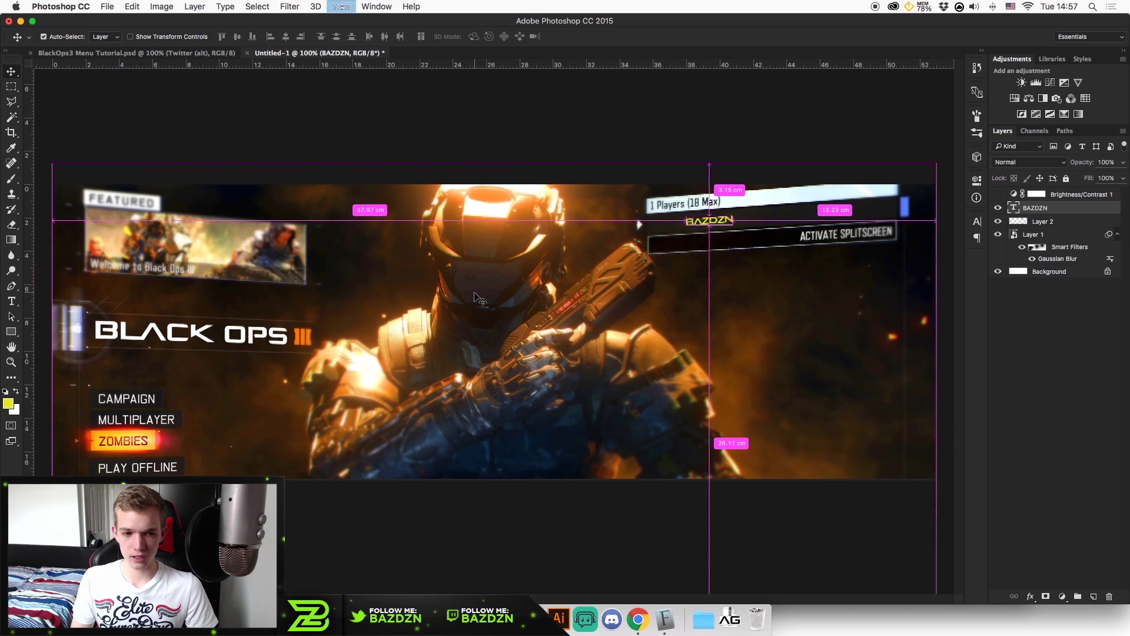
key(super+plus)
drag(371, 300, 960, 301)
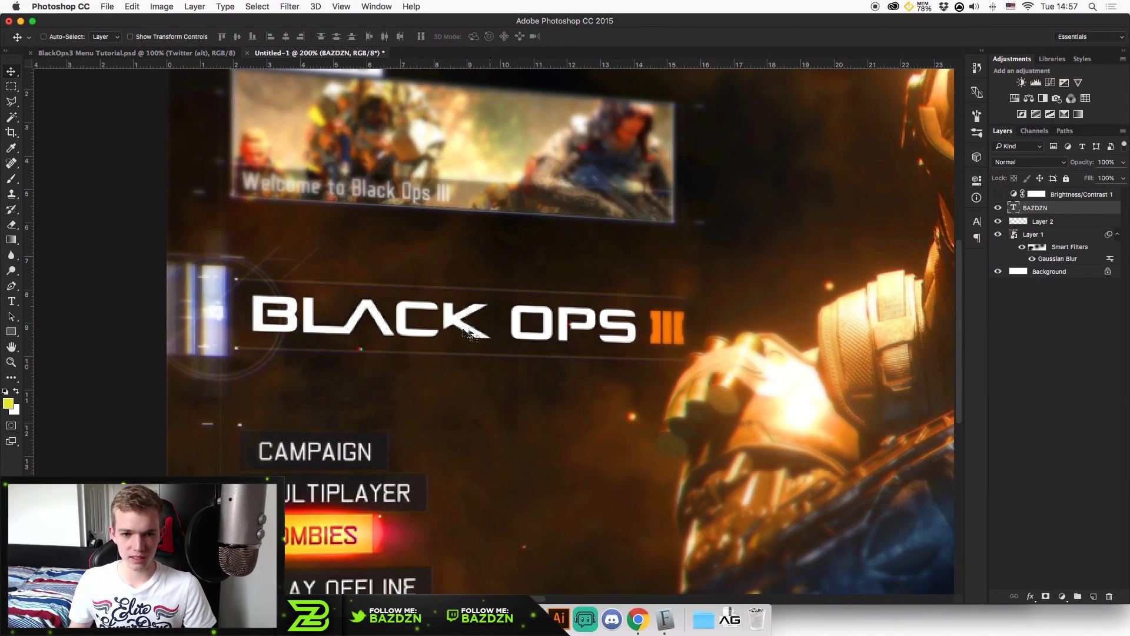
click(1036, 236)
alt+click(1001, 235)
alt+click(1001, 235)
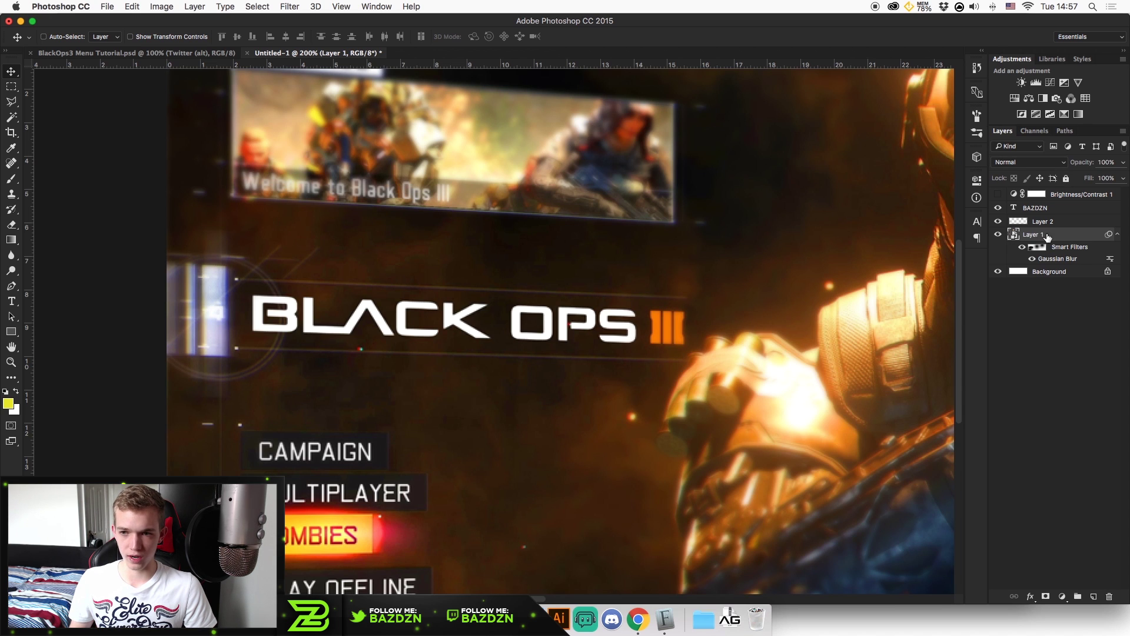
click(12, 164)
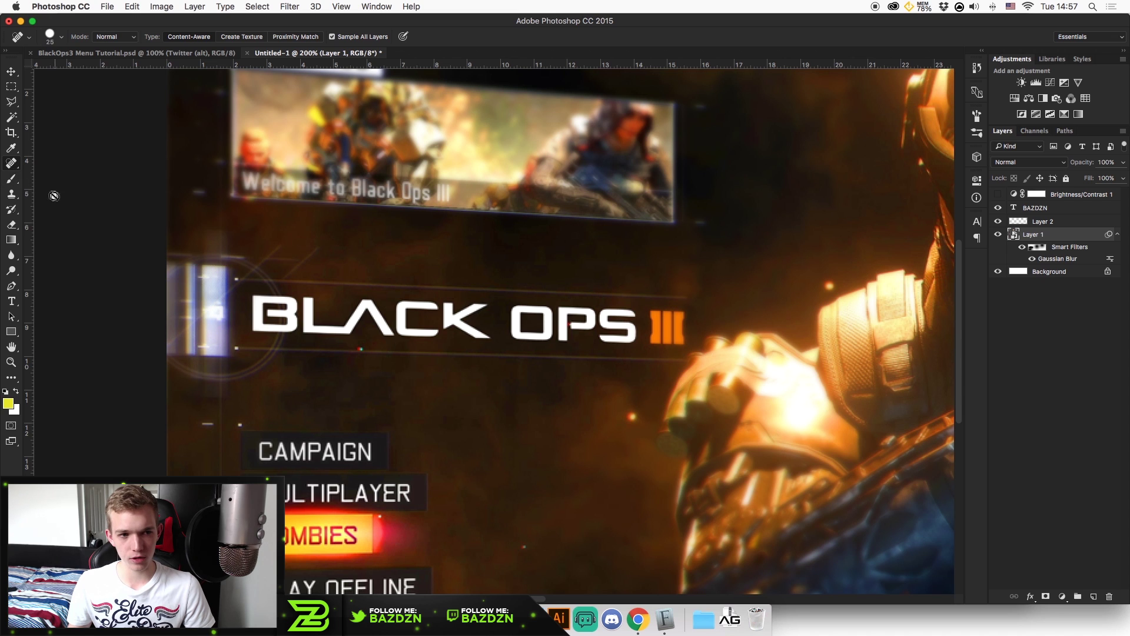
Duplicate the menu image layer and rasterize the copy, keeping the original as a smart object.
click(638, 295)
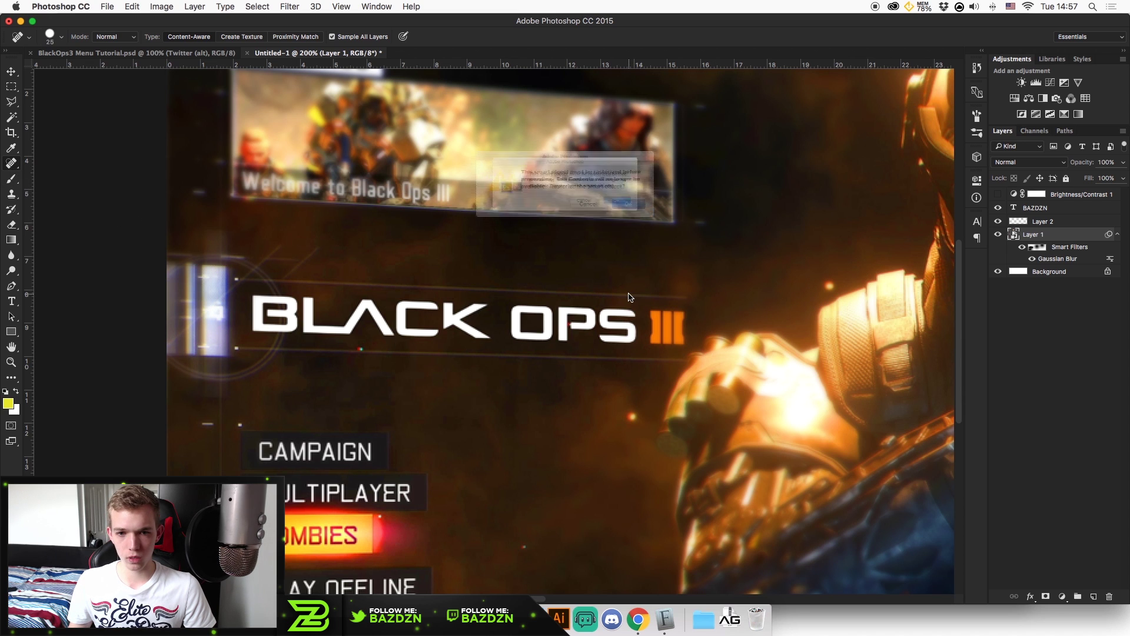
click(606, 212)
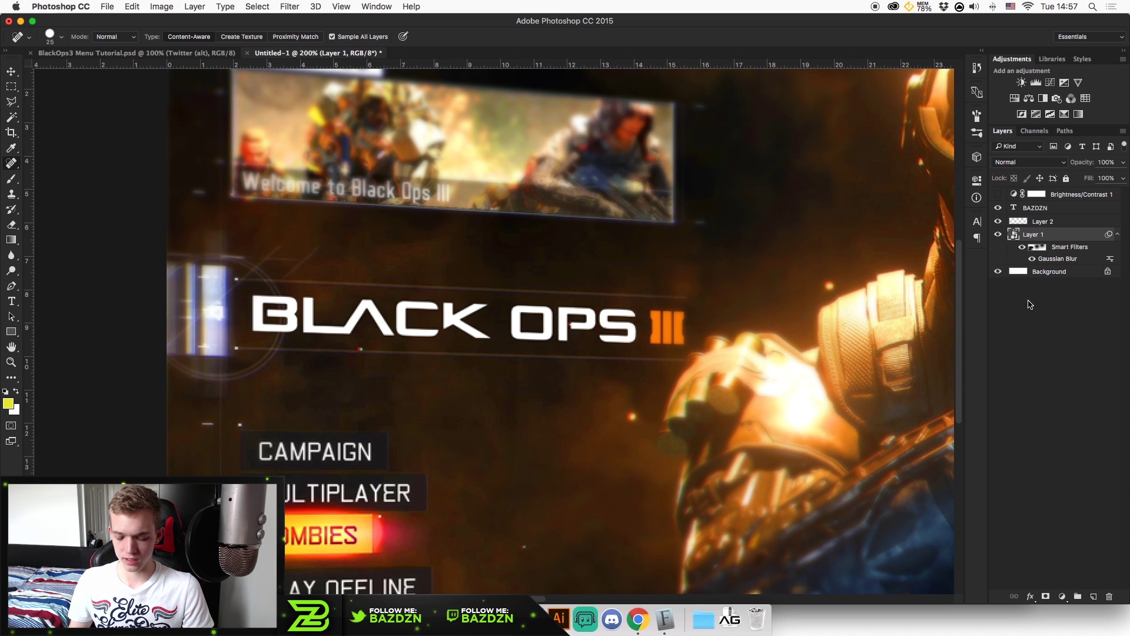
key(super+j)
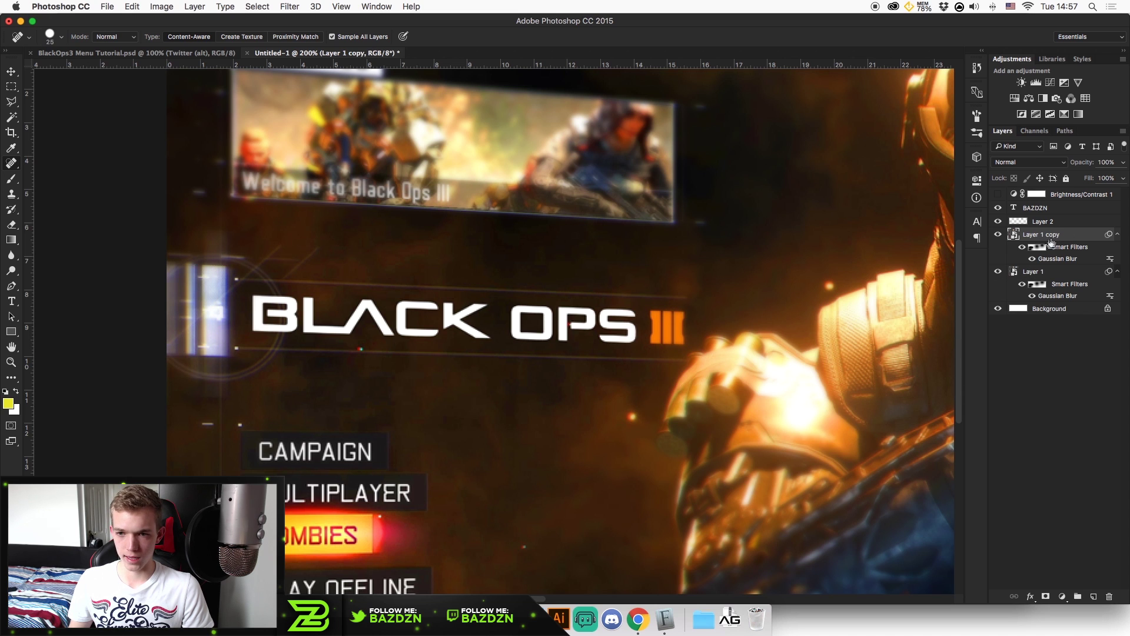
click(564, 184)
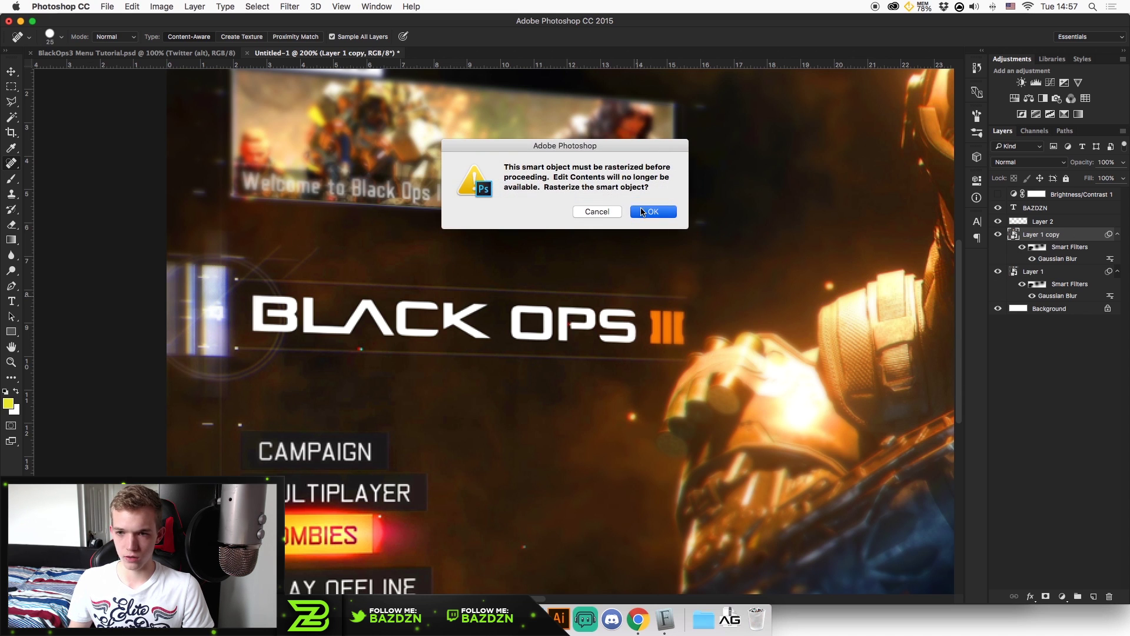
click(643, 213)
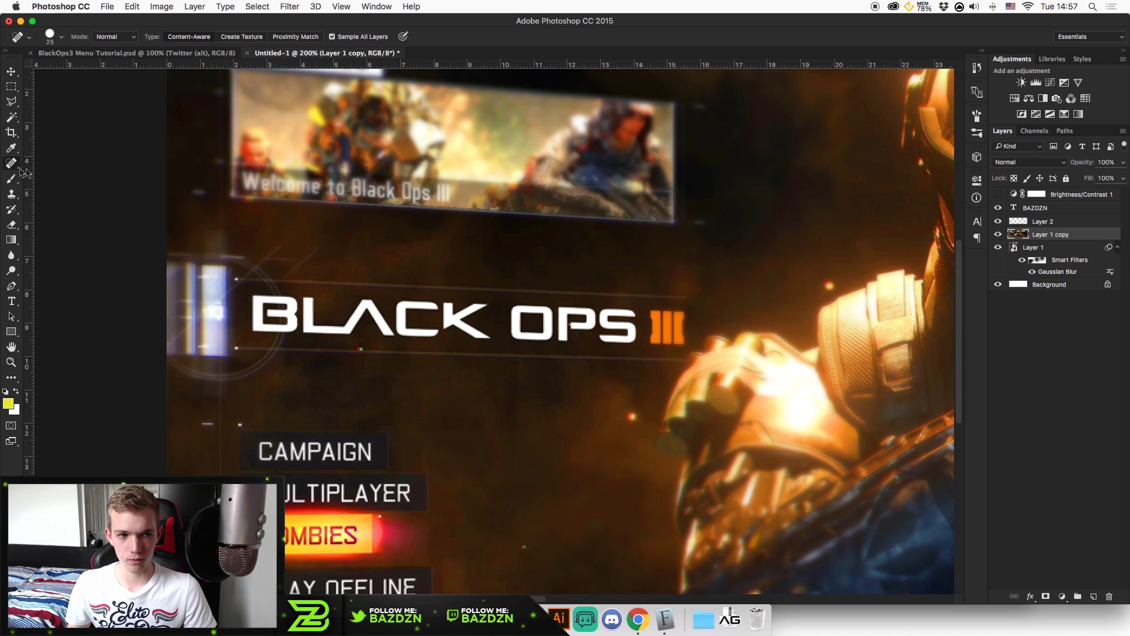
Remove the Black Ops III logo from the rasterized copy with a 25 px Content-Aware Spot Healing Brush.
mouse_move(709, 334)
mouse_down()
mouse_move(490, 328)
mouse_move(681, 320)
mouse_move(383, 323)
mouse_move(493, 322)
mouse_move(259, 305)
mouse_move(268, 322)
mouse_move(400, 330)
mouse_up()
drag(513, 312, 641, 323)
key(super+minus)
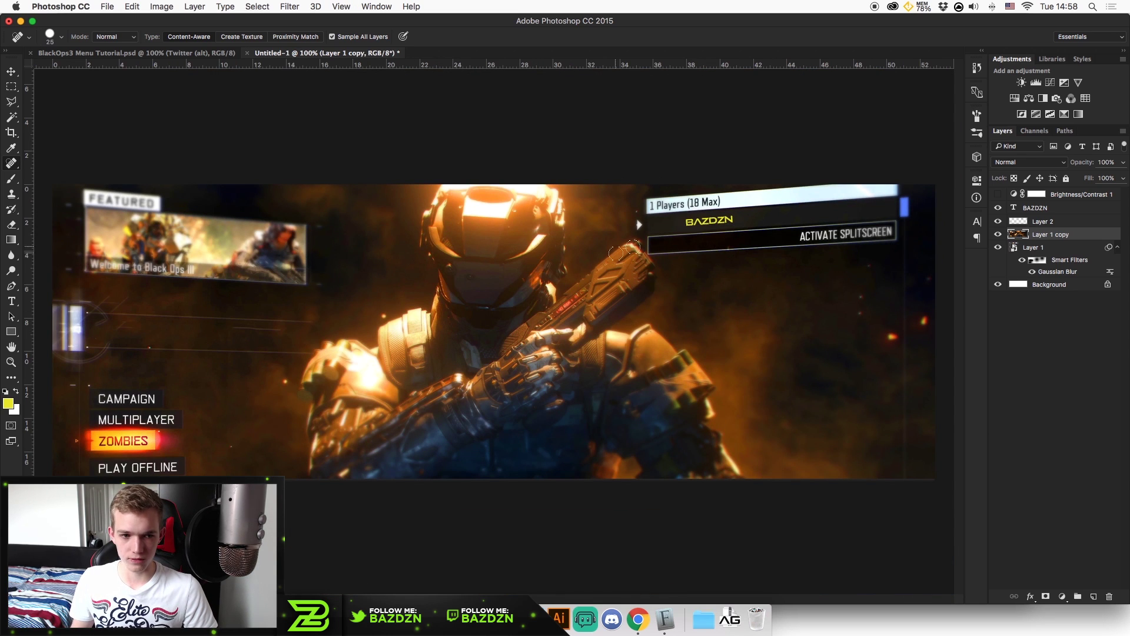
Add the text BAZDZN between the thin lines below the featured banner, scale it to 25.15 pt and tilt it slightly clockwise.
key(super+plus)
mouse_move(299, 272)
mouse_down()
mouse_move(589, 330)
mouse_move(518, 309)
mouse_up()
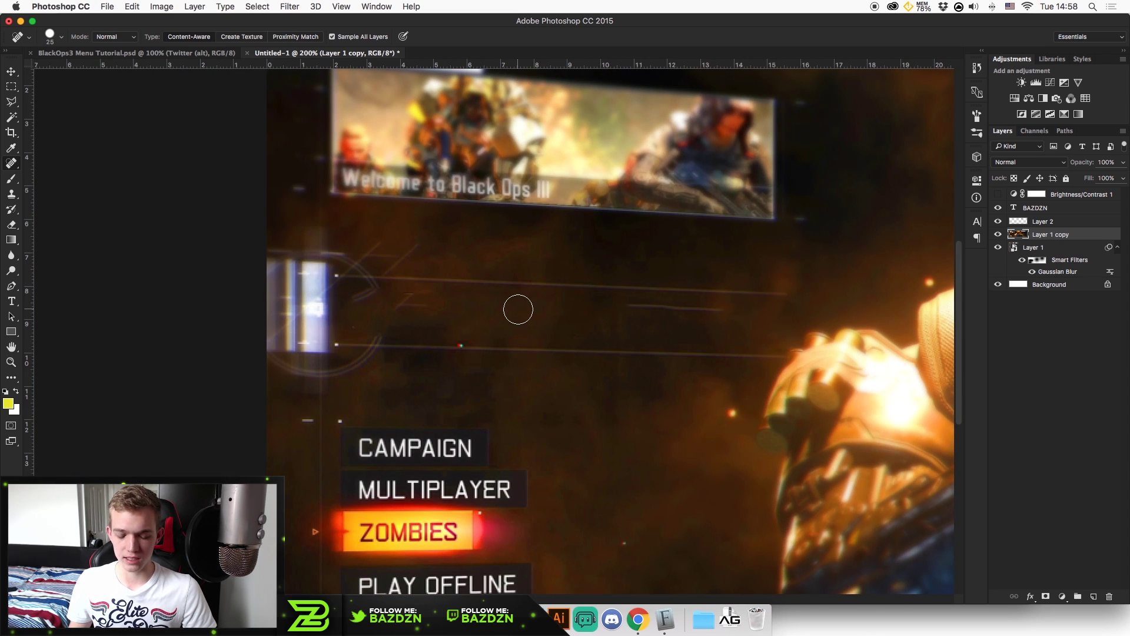
key(t)
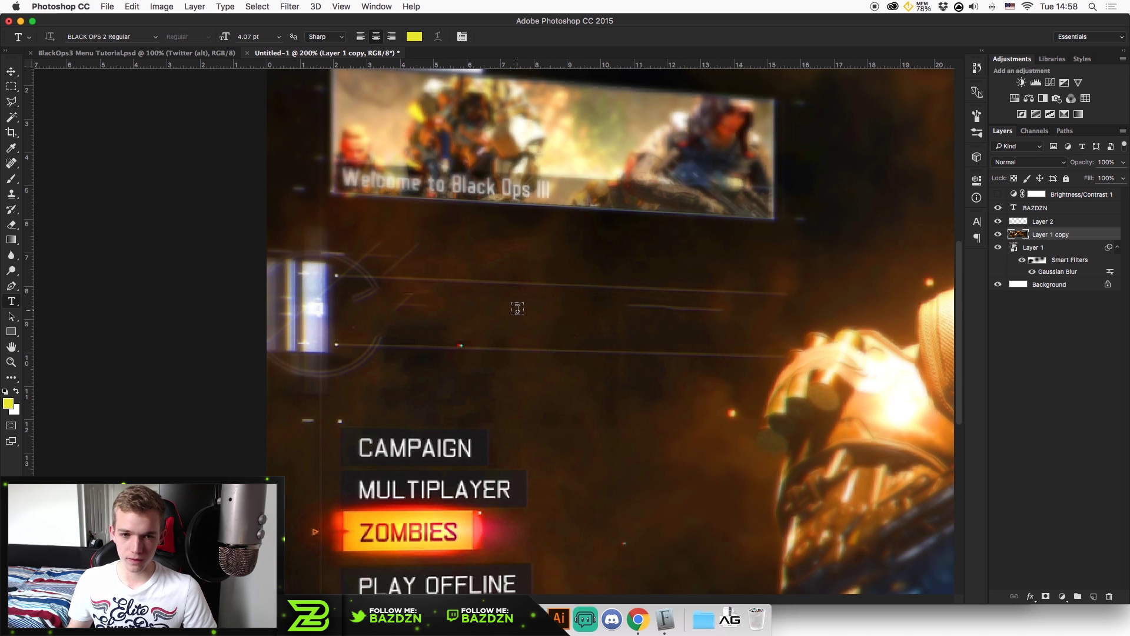
scroll(517, 309, down, 3)
scroll(517, 309, up, 5)
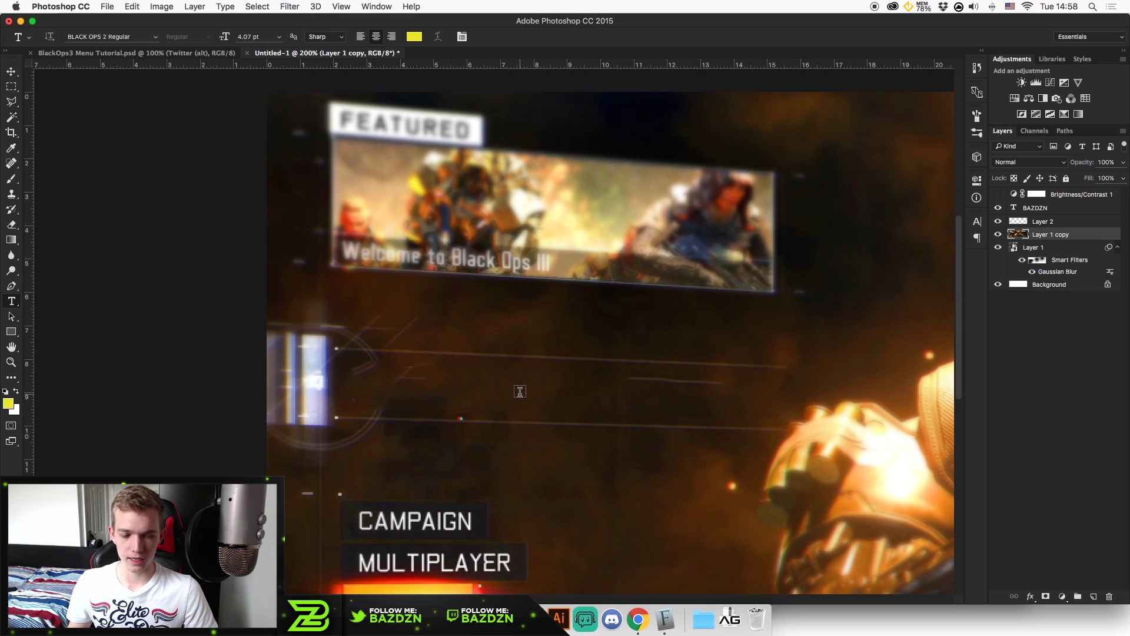
scroll(520, 392, down, 2)
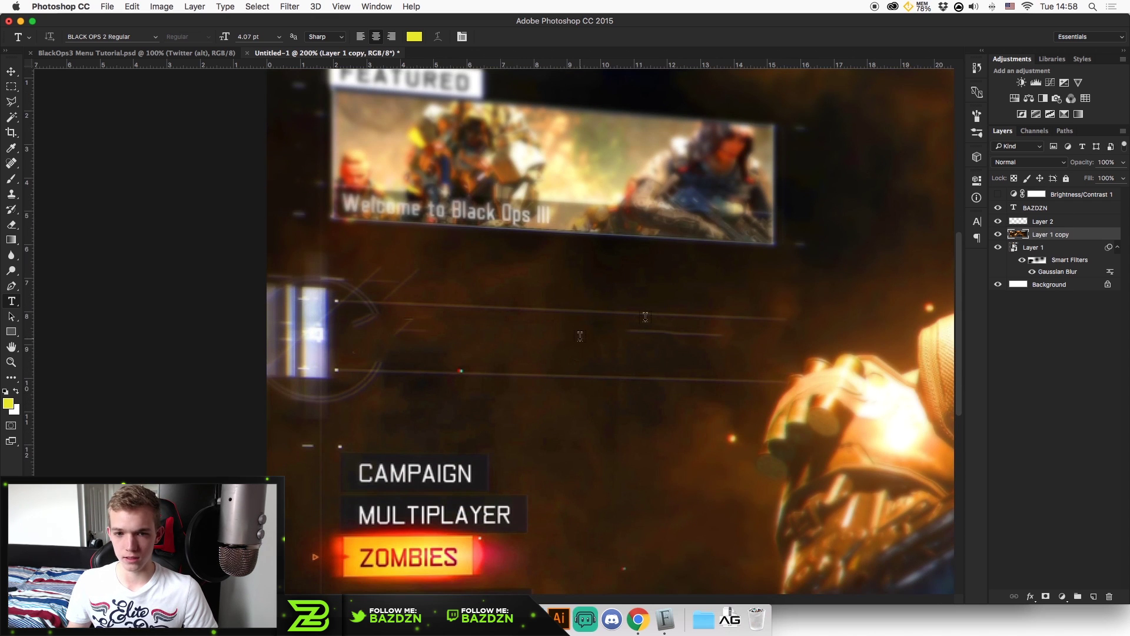
click(472, 348)
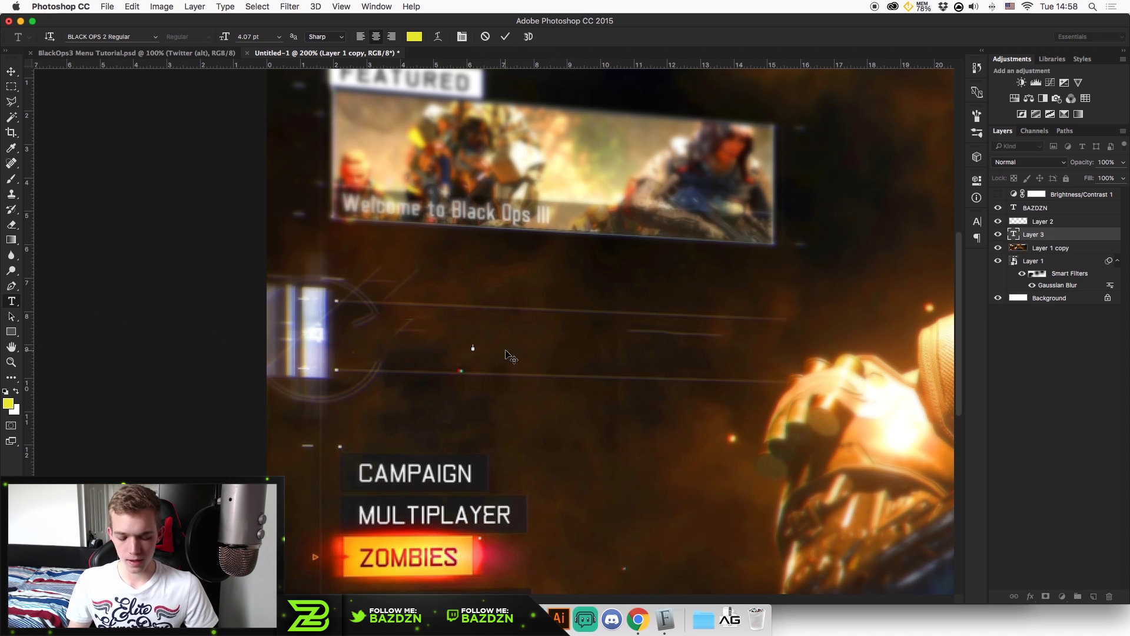
text(BAZDZN)
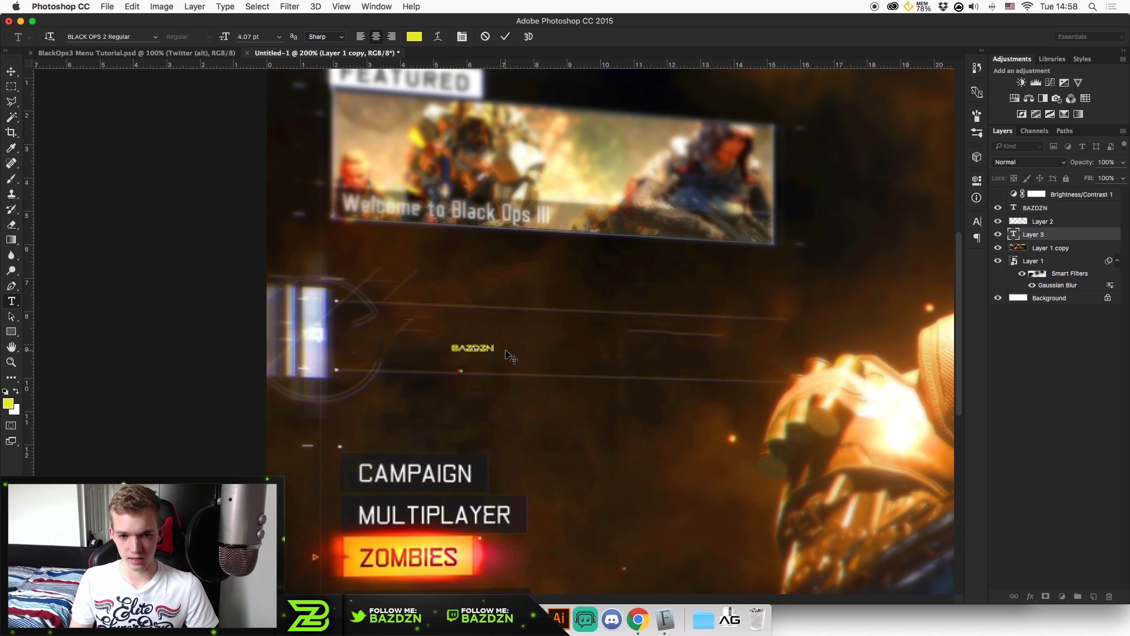
drag(499, 344, 659, 340)
drag(726, 318, 694, 329)
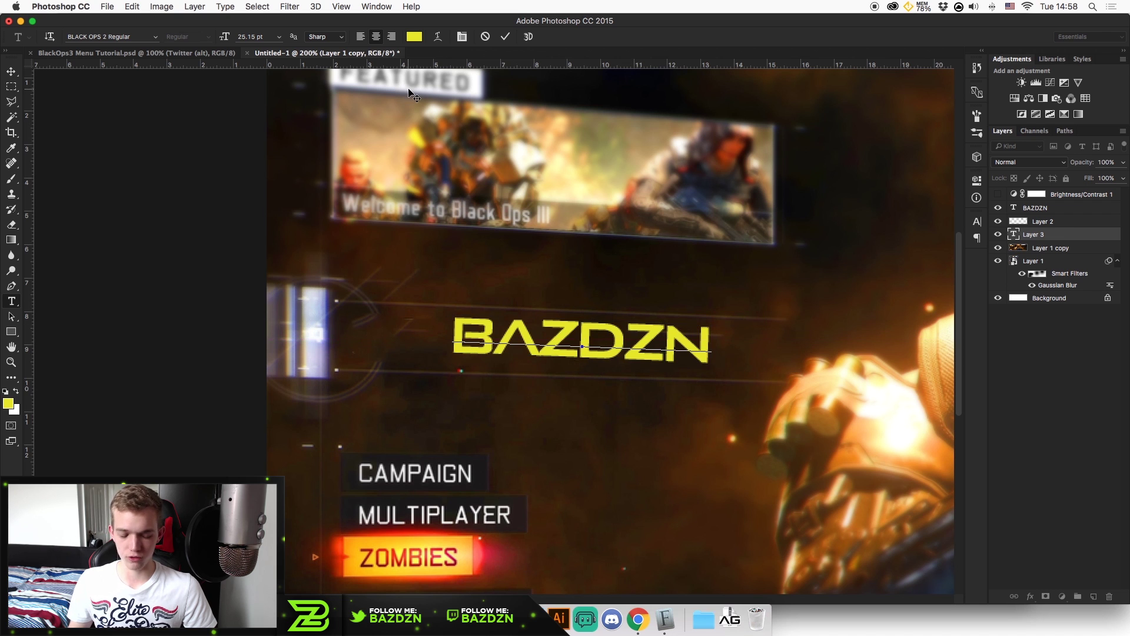
Recolour the large BAZDZN text from yellow to white and commit the text edit.
key(super+a)
click(415, 38)
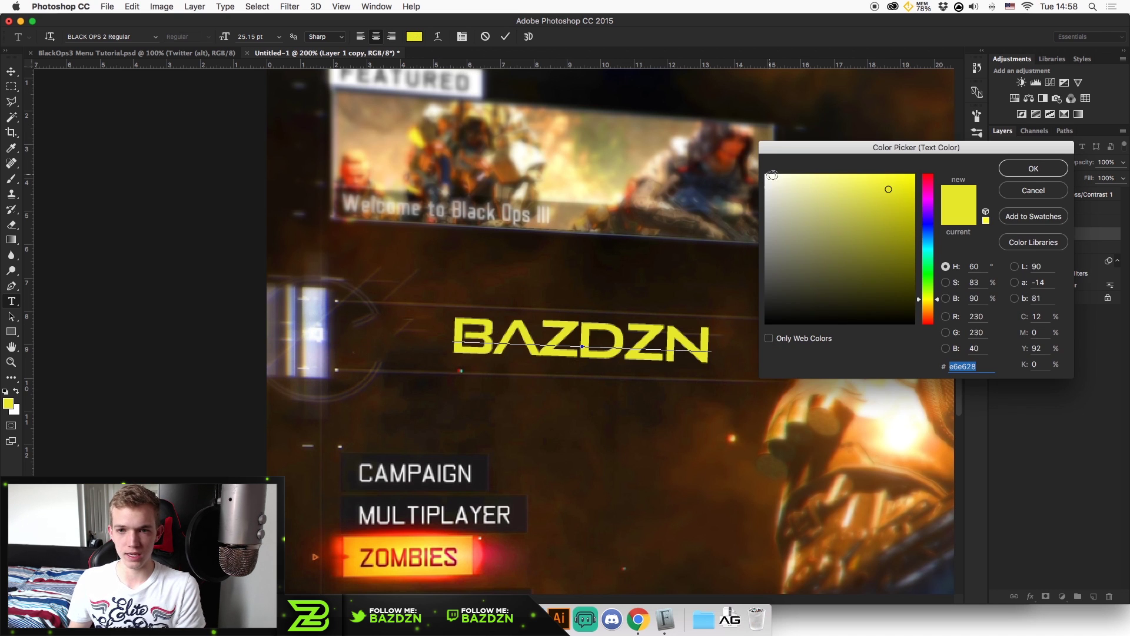
click(766, 175)
key(Return)
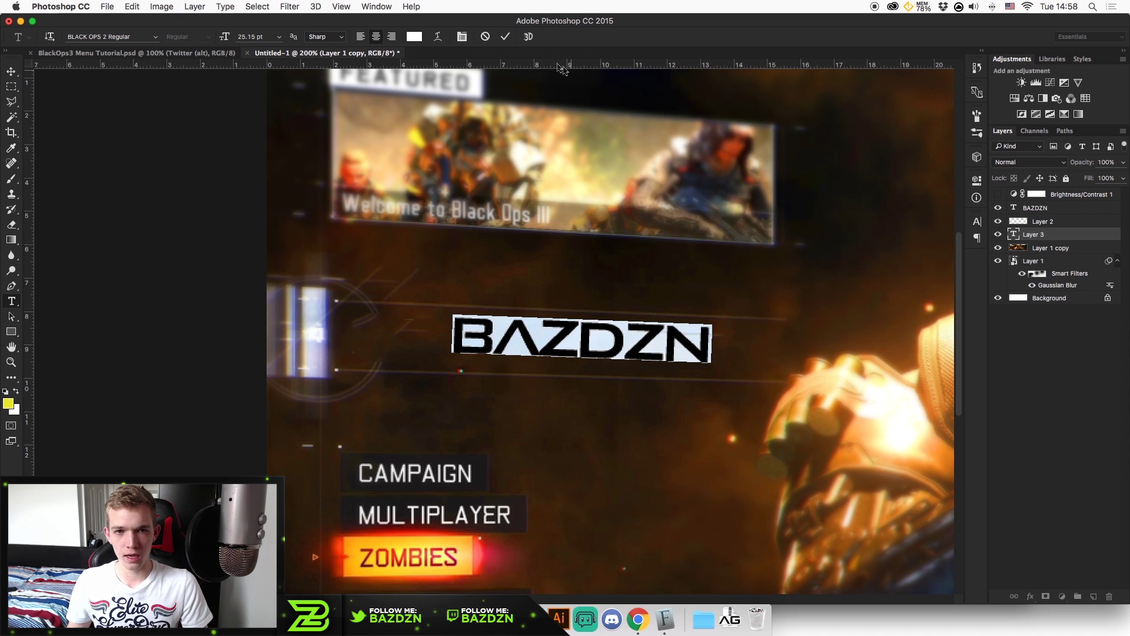
click(506, 37)
key(super+0)
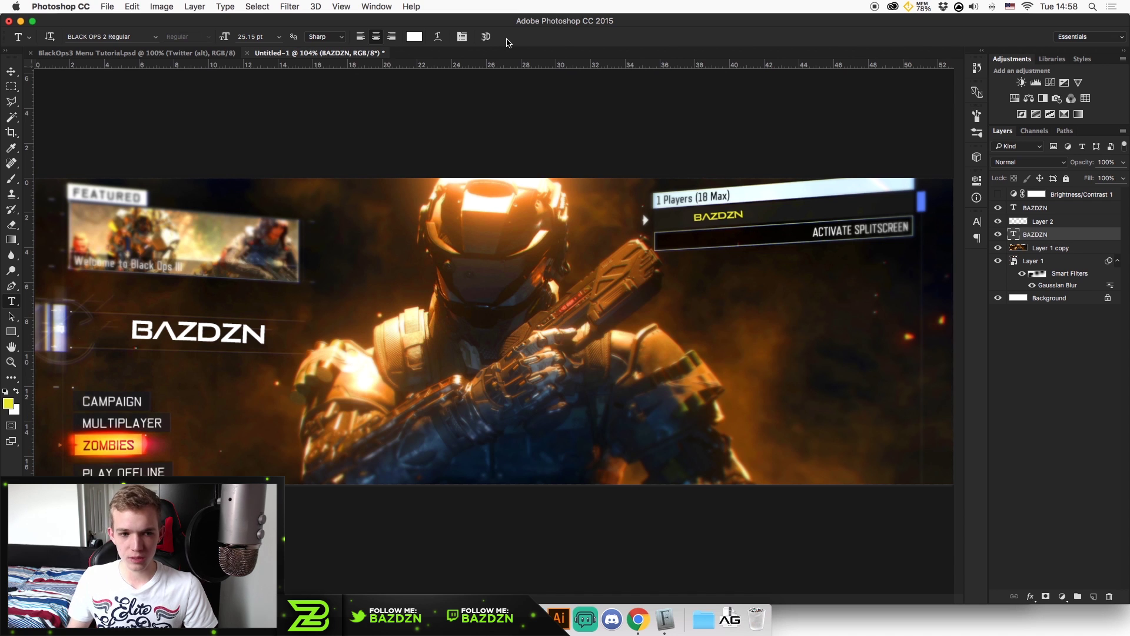
Nudge the white BAZDZN text slightly left, rotate it 1.16° clockwise to follow the surrounding lines, and dismiss the notification.
key(v)
drag(223, 339, 217, 338)
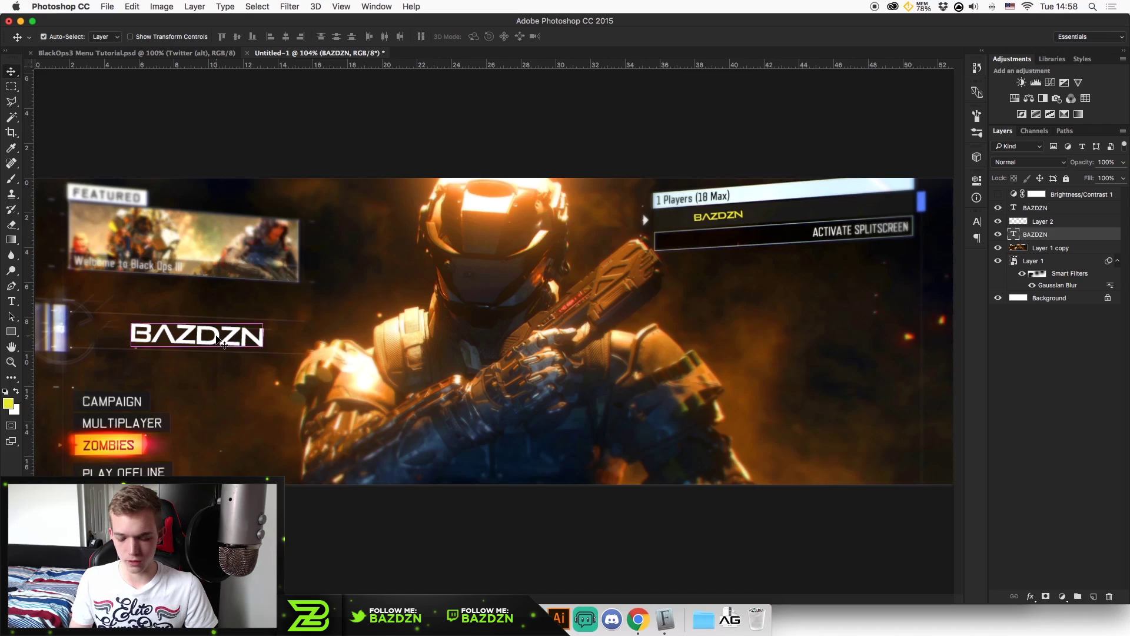
key(super+plus)
scroll(667, 334, left, 10)
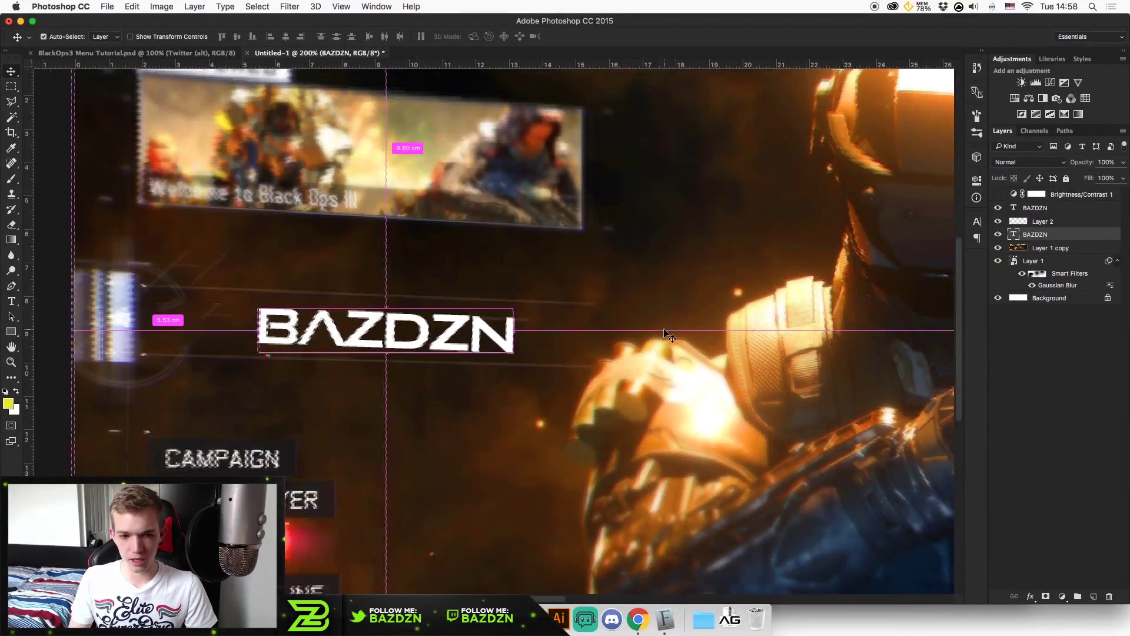
key(super+plus)
scroll(307, 338, left, 6)
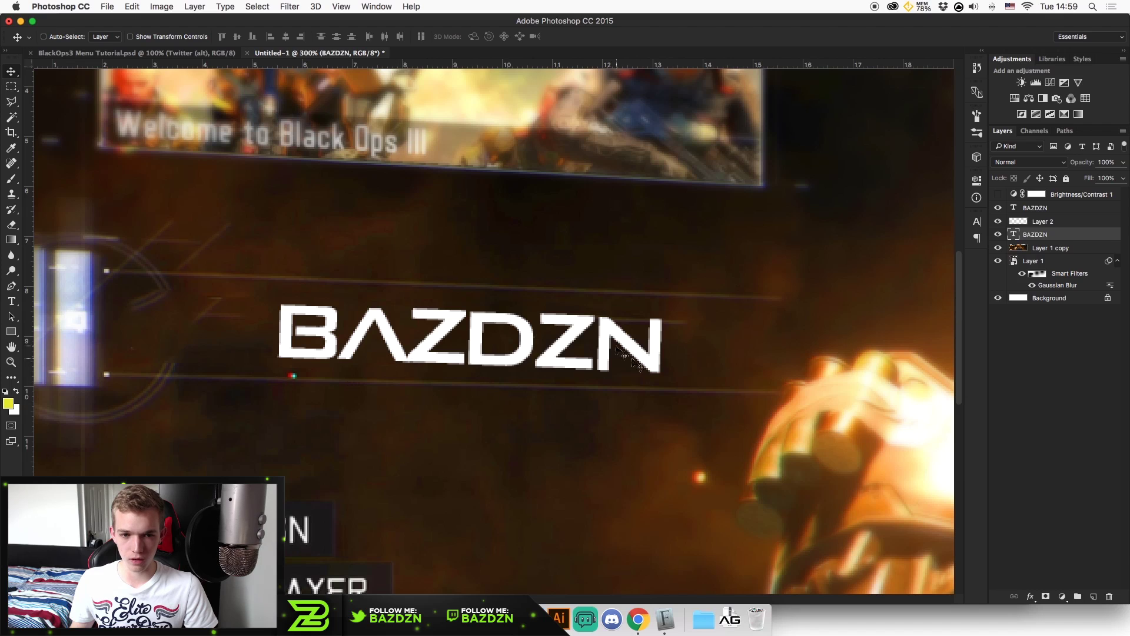
key(super+t)
drag(695, 361, 697, 368)
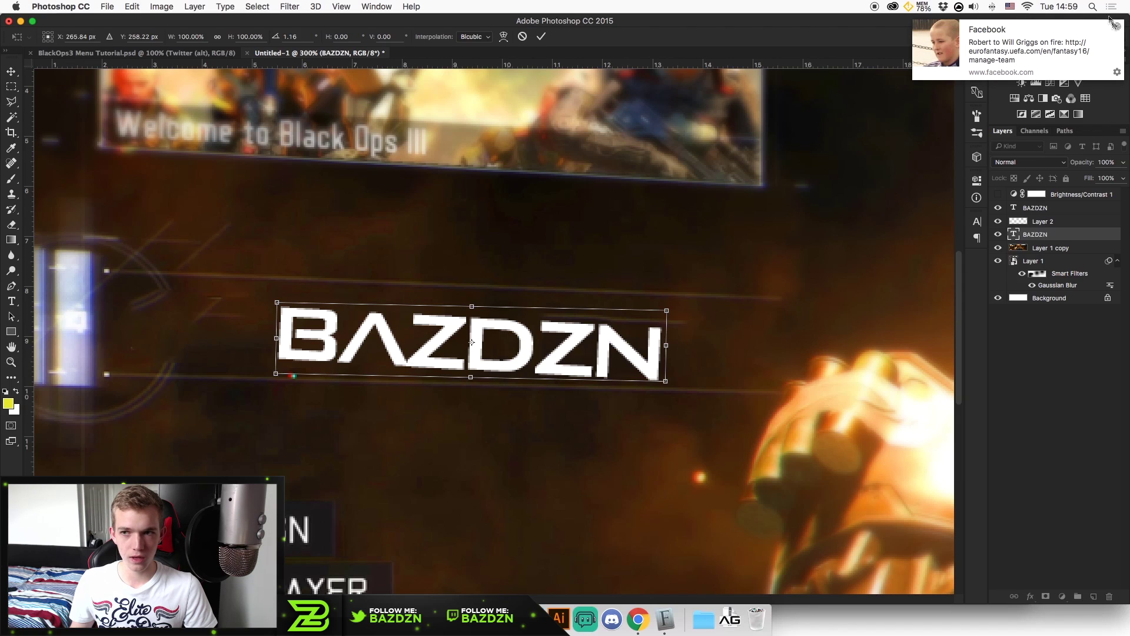
click(1117, 27)
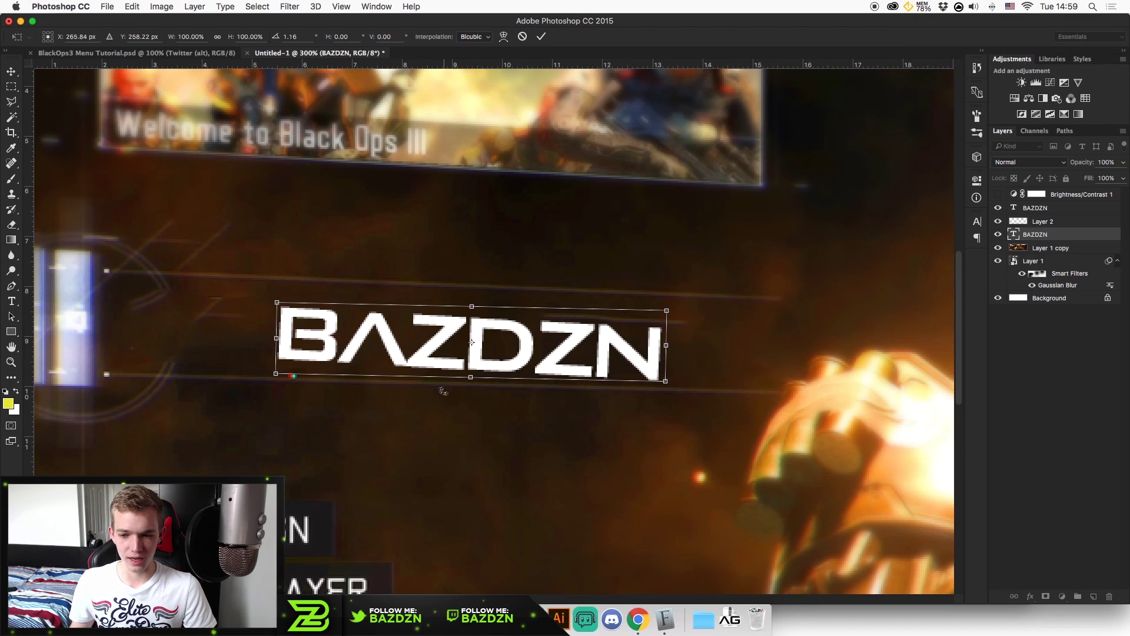
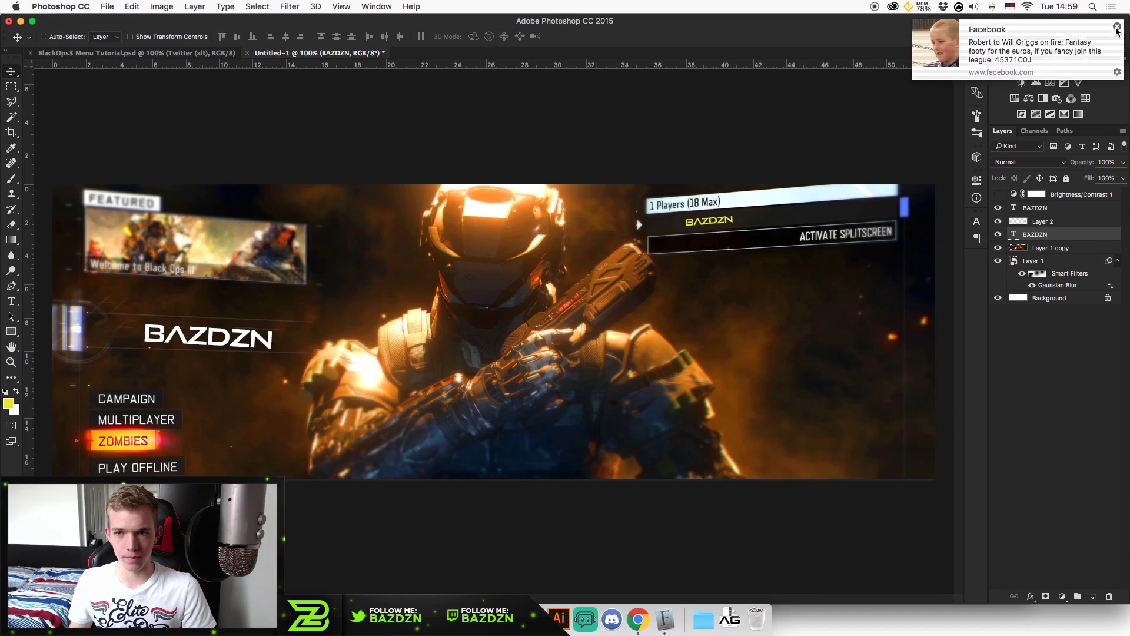
Dismiss the second notification and rotate the white BAZDZN text slightly counterclockwise.
click(1117, 27)
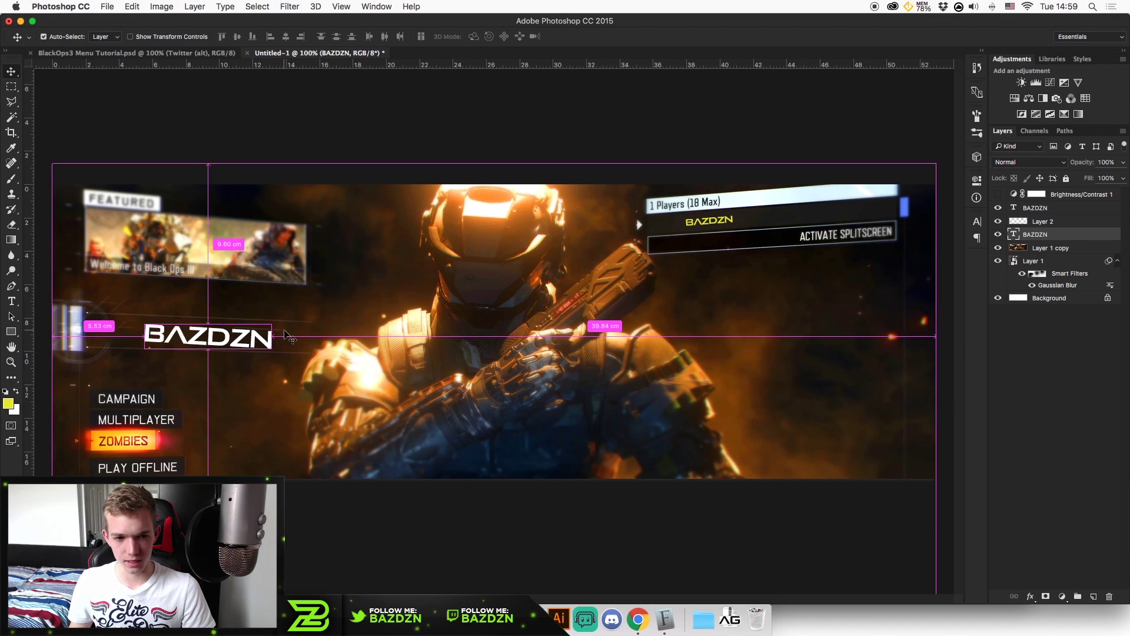
key(super+t)
drag(287, 328, 287, 321)
key(Return)
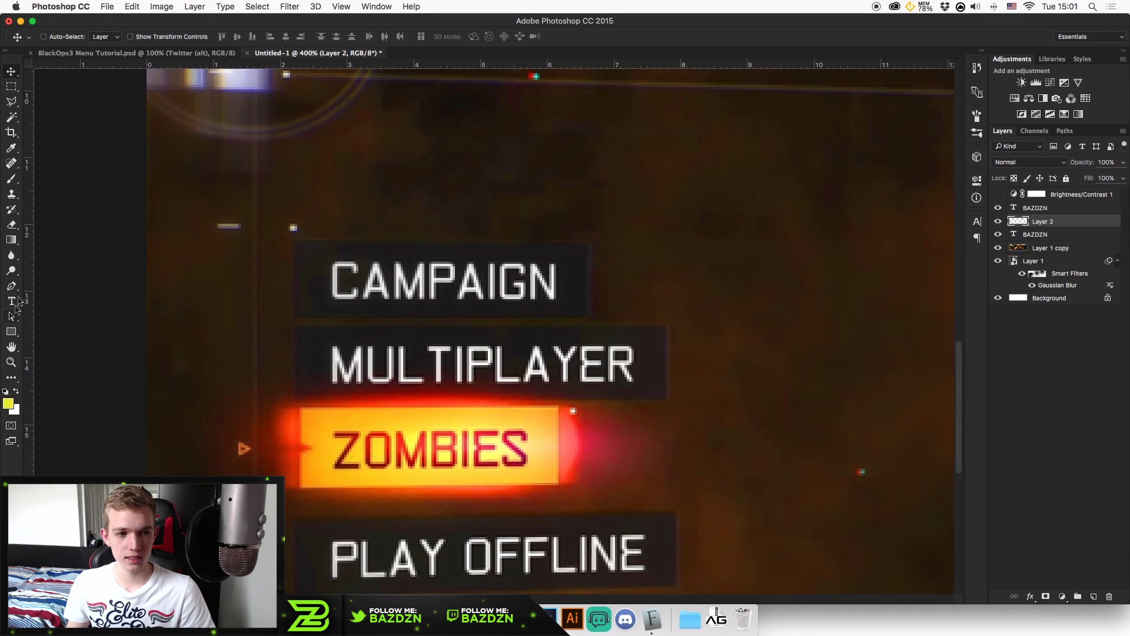
Paint over the CAMPAIGN text on Layer 2 with a 25 px brush in #1a1819 sampled from its dark box.
key(b)
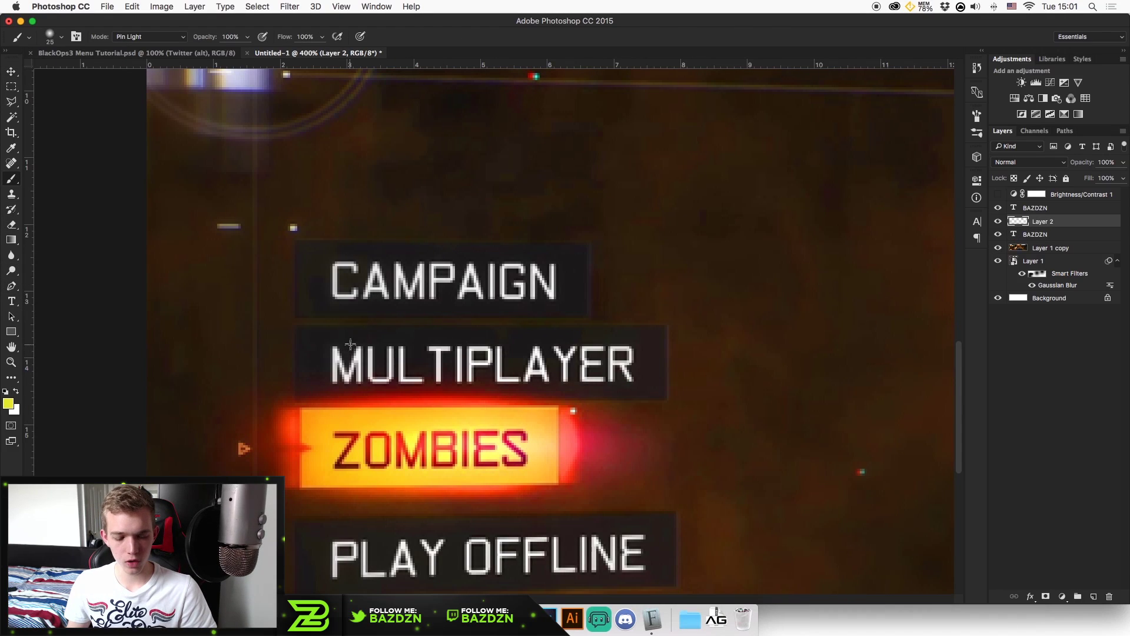
click(8, 404)
click(574, 275)
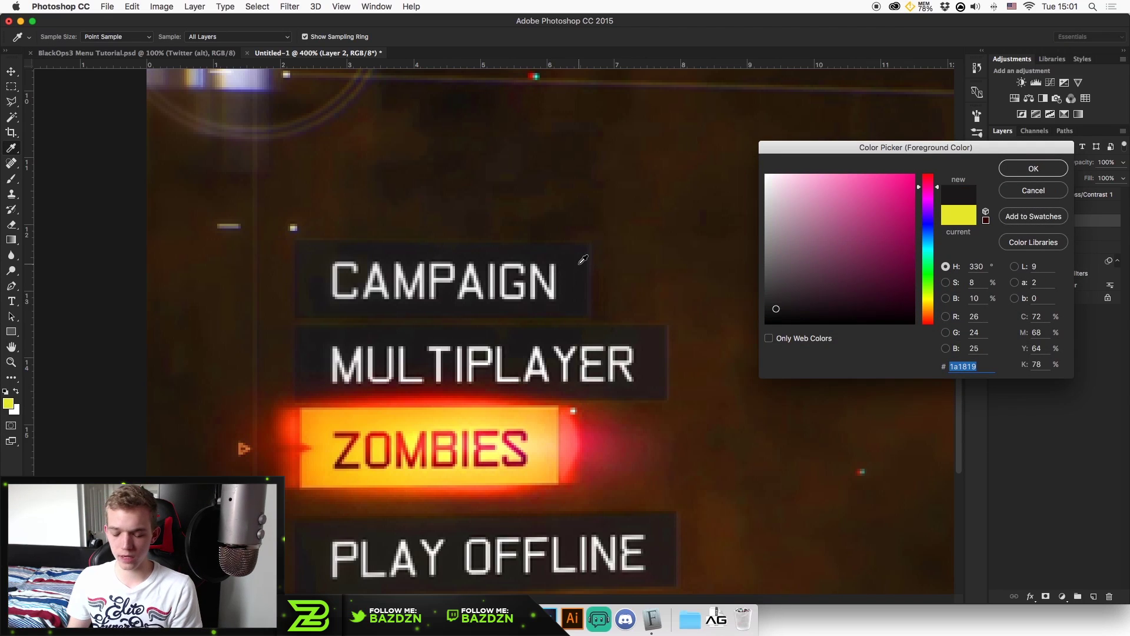
click(1033, 168)
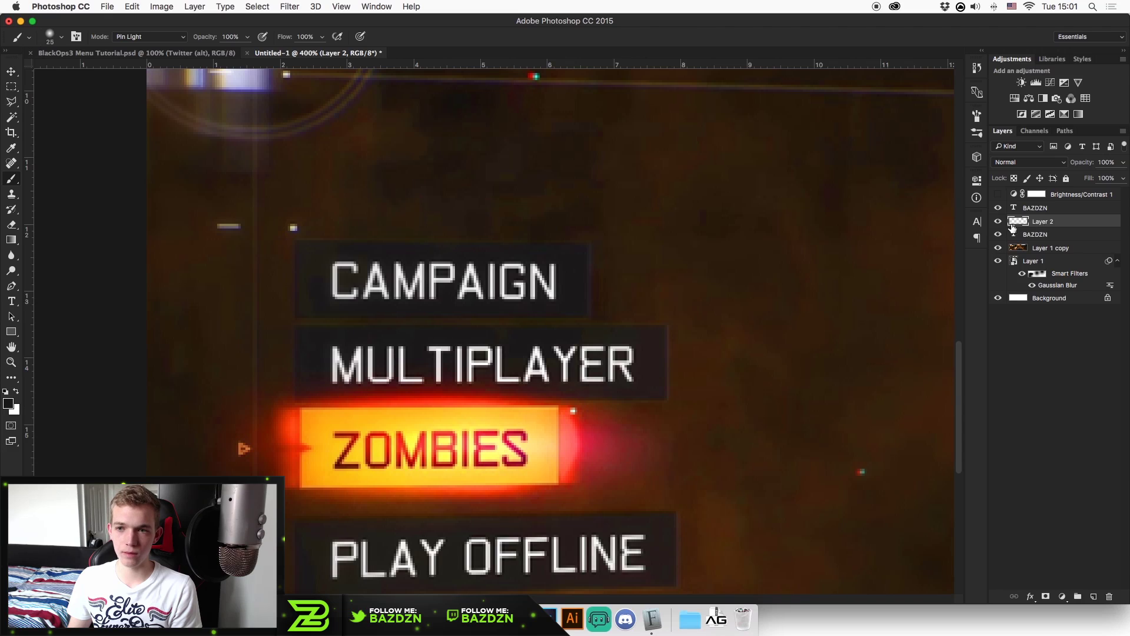
mouse_move(557, 282)
mouse_down()
mouse_move(500, 284)
mouse_move(557, 273)
mouse_move(423, 283)
mouse_move(486, 281)
mouse_move(346, 275)
mouse_move(392, 289)
mouse_move(337, 278)
mouse_move(421, 272)
mouse_up()
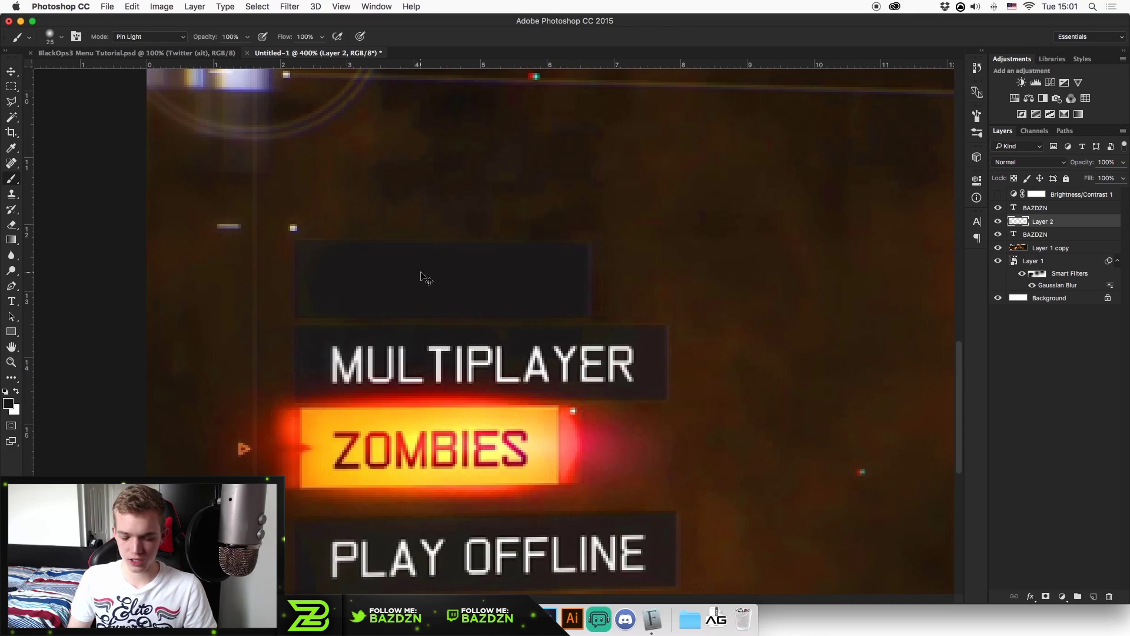
Paint over the MULTIPLAYER text with the same dark brush colour, undoing any stray strokes.
scroll(425, 278, down, 5)
scroll(425, 277, up, 4)
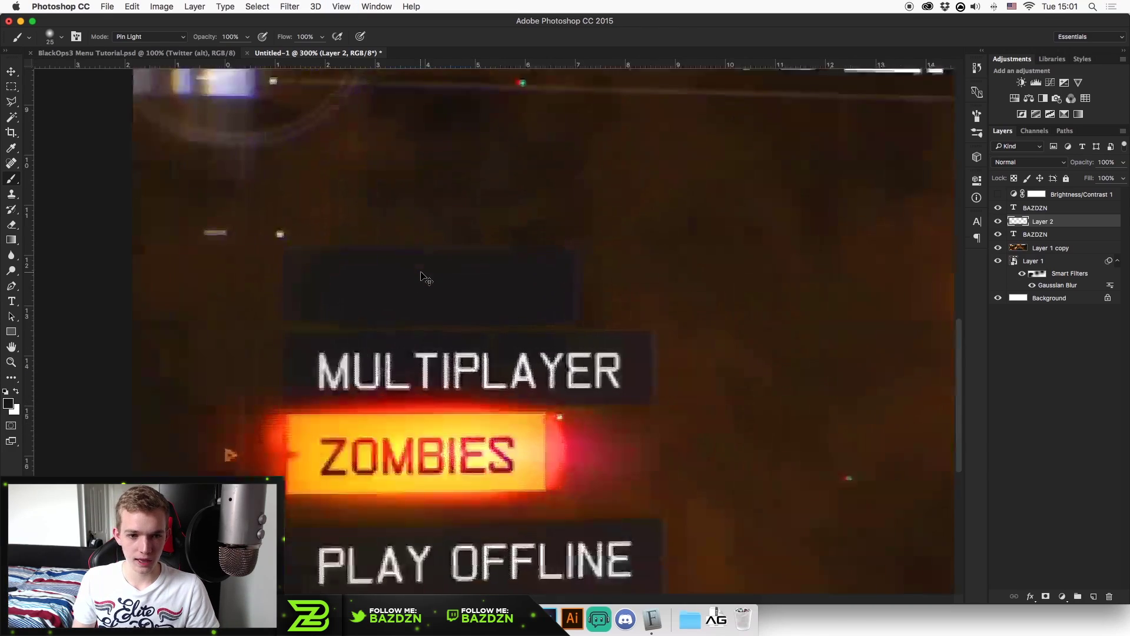
scroll(304, 298, up, 2)
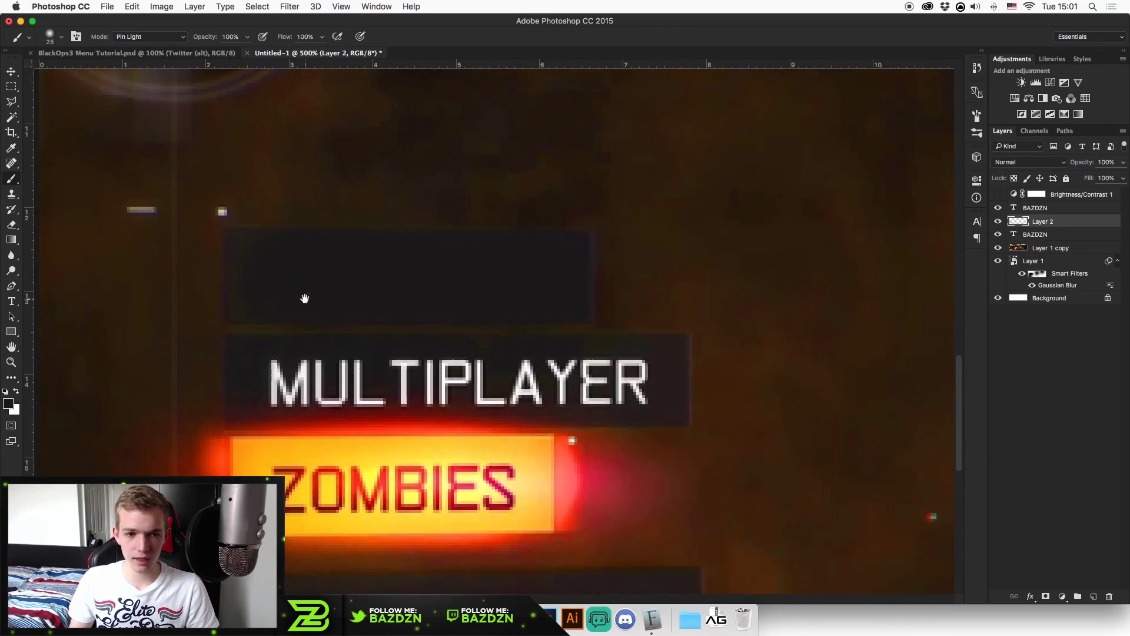
drag(304, 298, 462, 325)
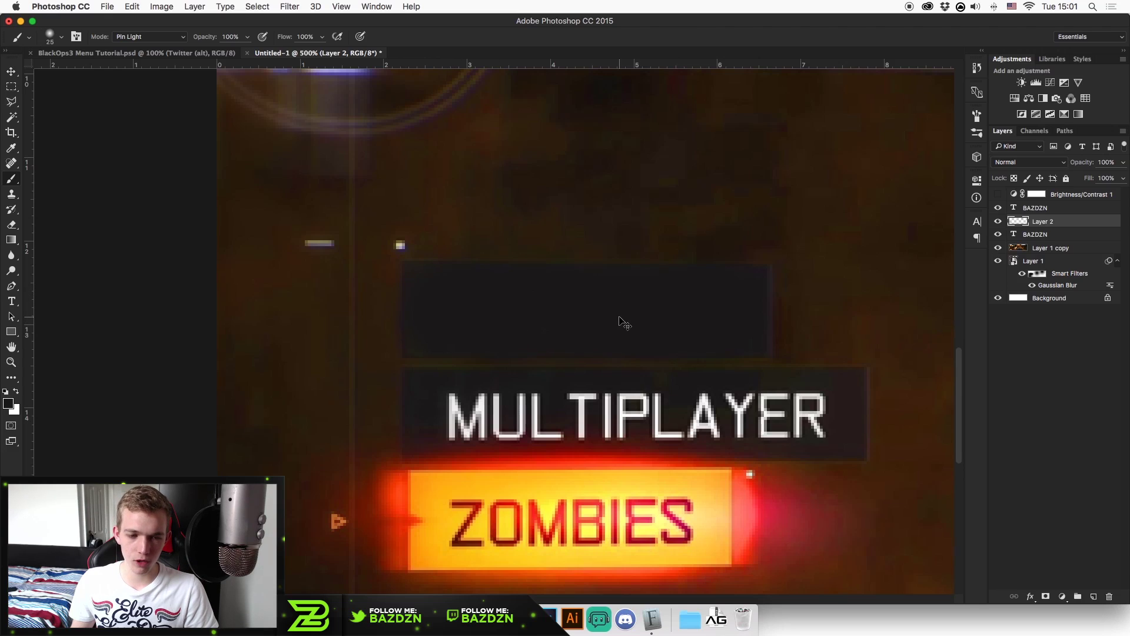
scroll(623, 322, down, 2)
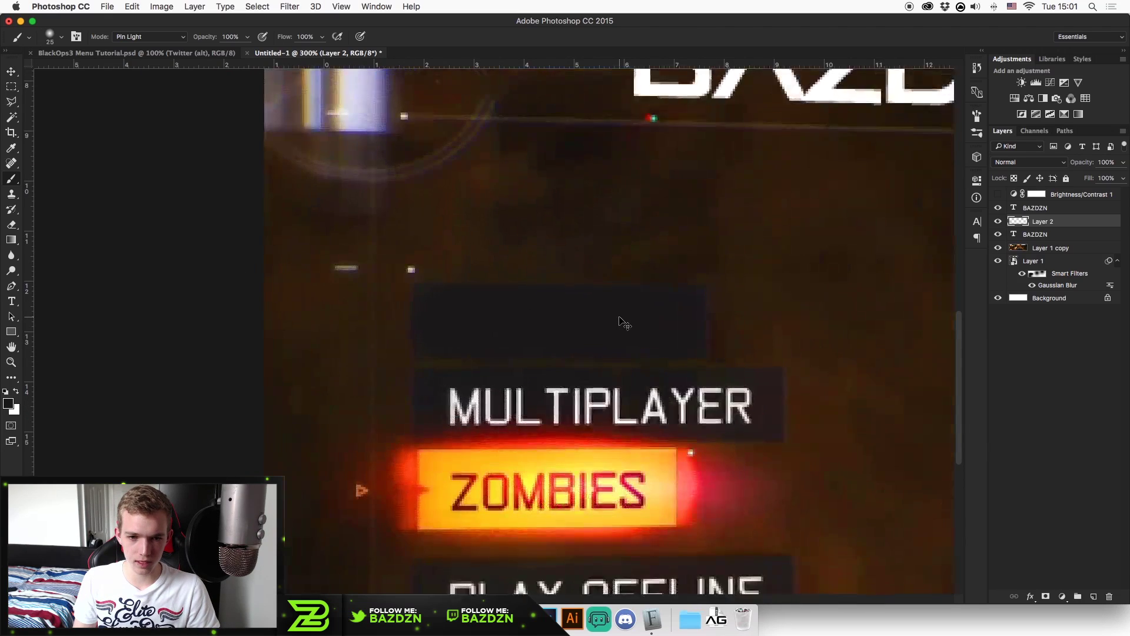
scroll(623, 322, up, 1)
drag(499, 328, 494, 327)
key(super+z)
mouse_move(671, 320)
mouse_down()
mouse_move(438, 326)
mouse_move(371, 310)
mouse_move(679, 317)
mouse_up()
key(super+z)
Paint over the PLAY OFFLINE text with the dark brush, undoing and repeating the stroke where needed.
scroll(609, 384, down, 2)
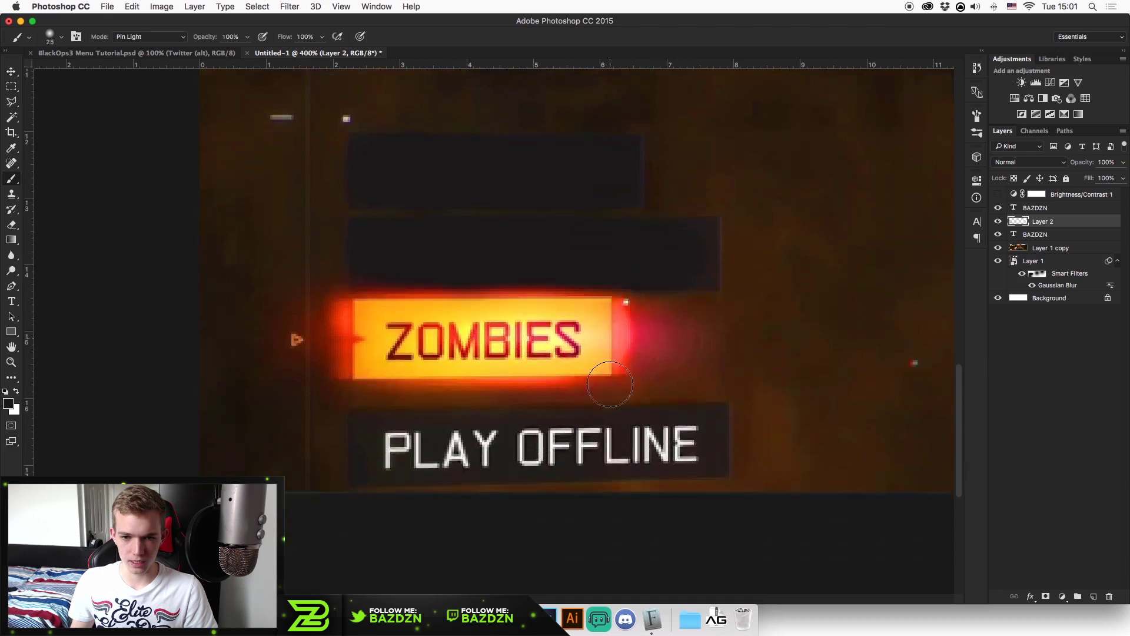
scroll(609, 384, down, 1)
mouse_move(683, 404)
mouse_down()
mouse_move(537, 407)
mouse_move(701, 399)
mouse_move(400, 409)
mouse_move(496, 405)
mouse_move(478, 400)
mouse_move(386, 420)
mouse_move(476, 431)
mouse_move(588, 401)
mouse_up()
key(super+z)
mouse_move(424, 412)
mouse_down()
mouse_move(397, 412)
mouse_move(701, 394)
mouse_up()
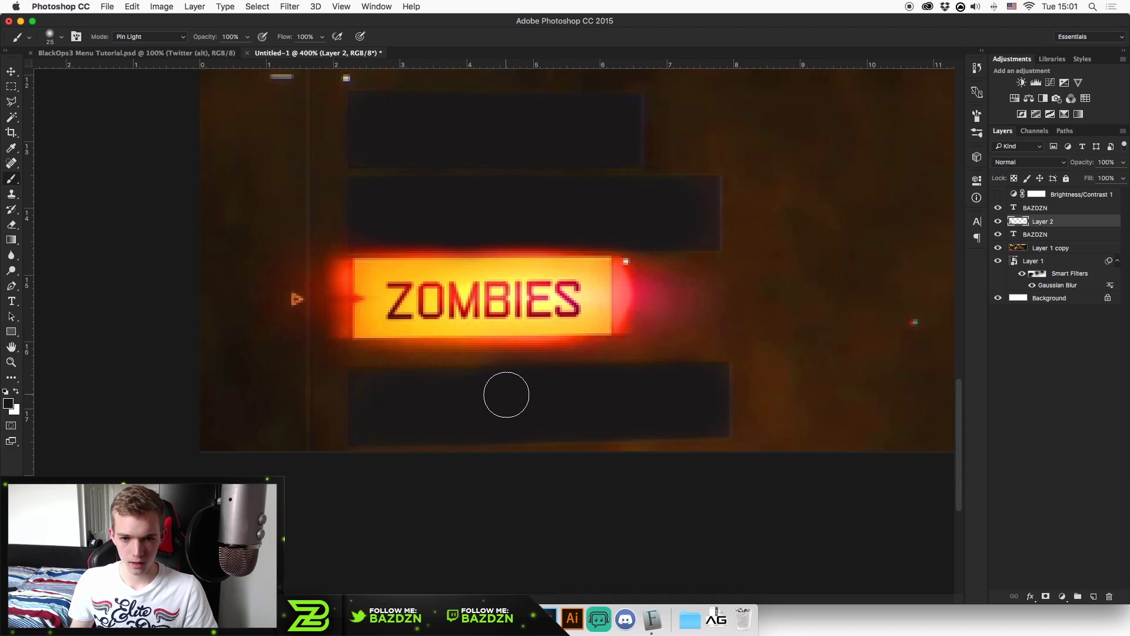
Sample the yellow #fcc218 from the highlighted box and paint over the ZOMBIES text with a 15 px brush.
scroll(506, 400, up, 1)
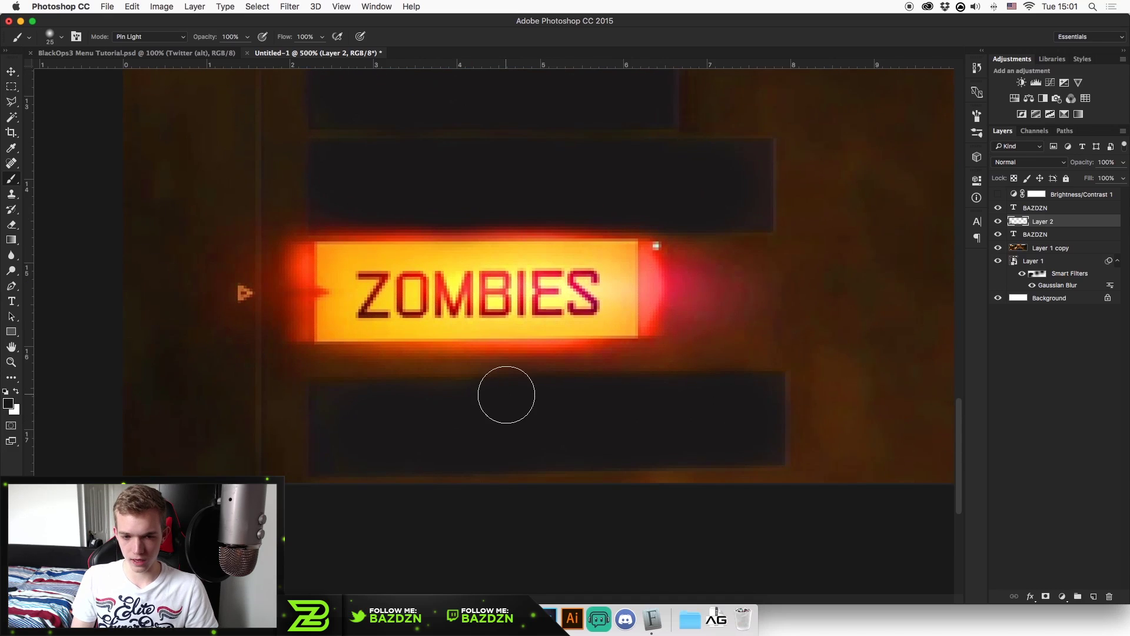
click(8, 404)
click(365, 291)
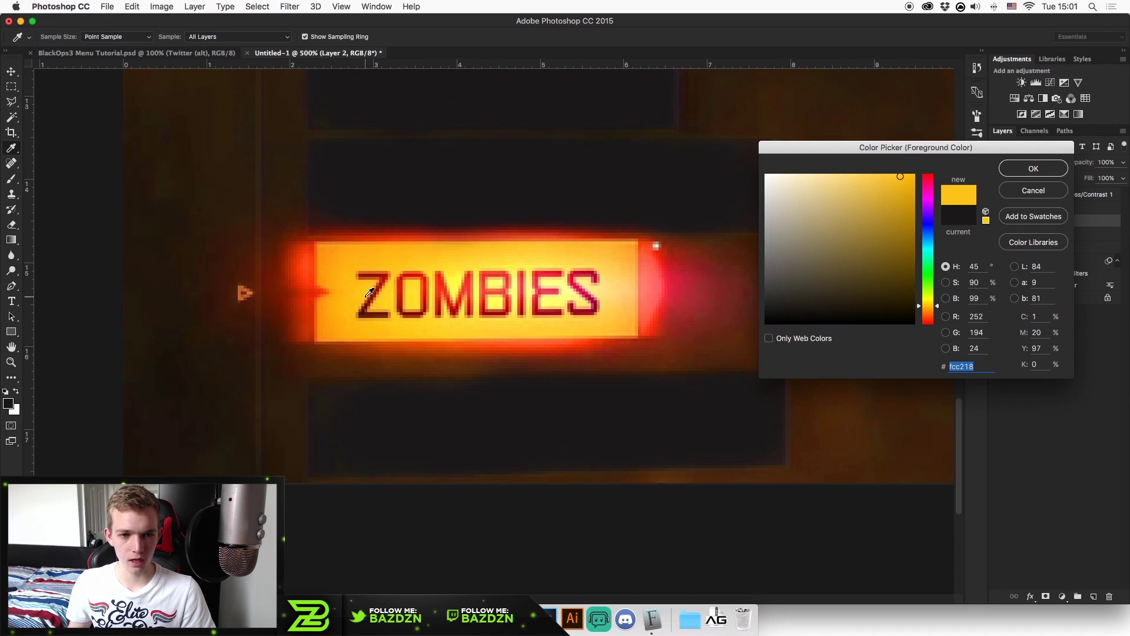
key(Return)
key(b)
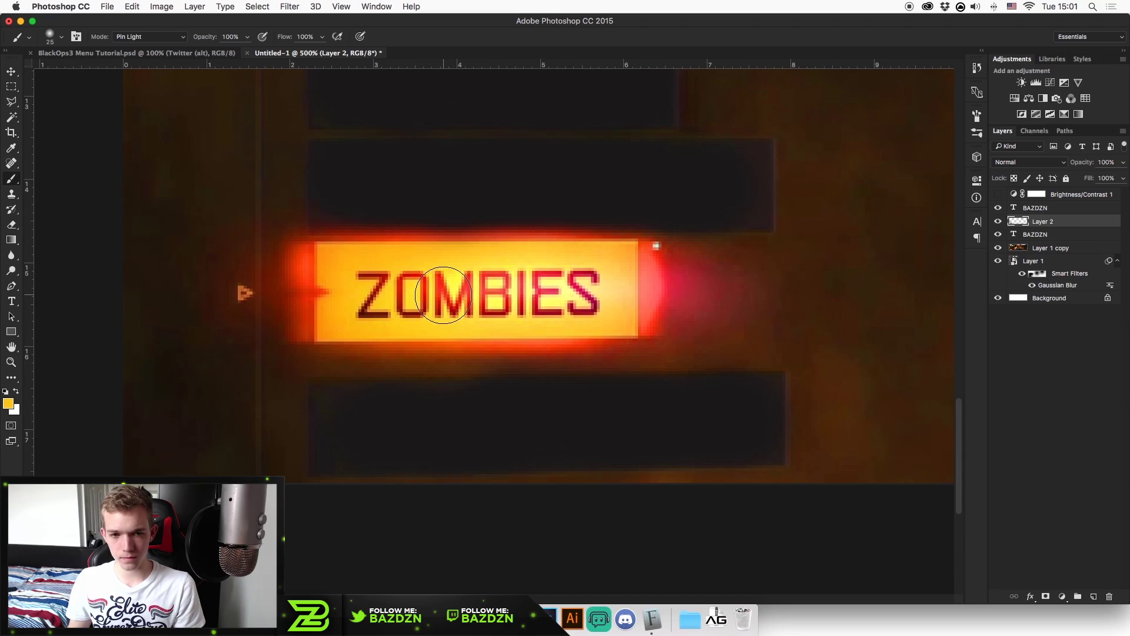
key(bracketleft)
key(bracketleft)
mouse_move(353, 303)
mouse_down()
mouse_move(597, 302)
mouse_move(588, 280)
mouse_move(376, 277)
mouse_move(372, 308)
mouse_move(365, 277)
mouse_up()
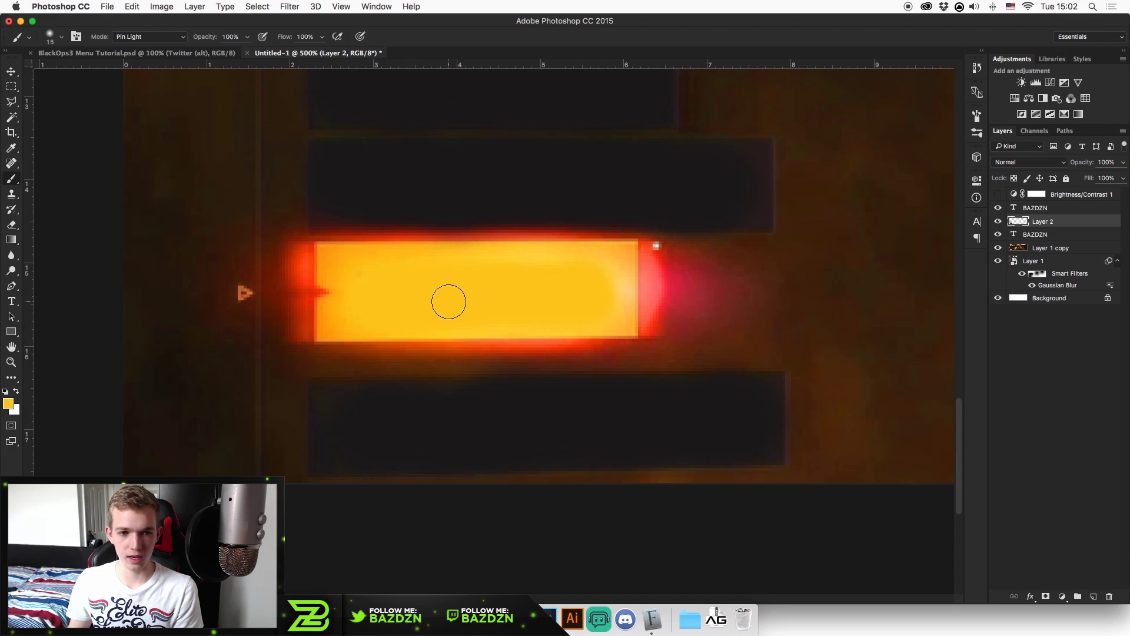
Examine the four blanked menu boxes within the full header and in close-up.
key(super+minus)
key(super+minus)
key(super+minus)
key(super+minus)
key(super+minus)
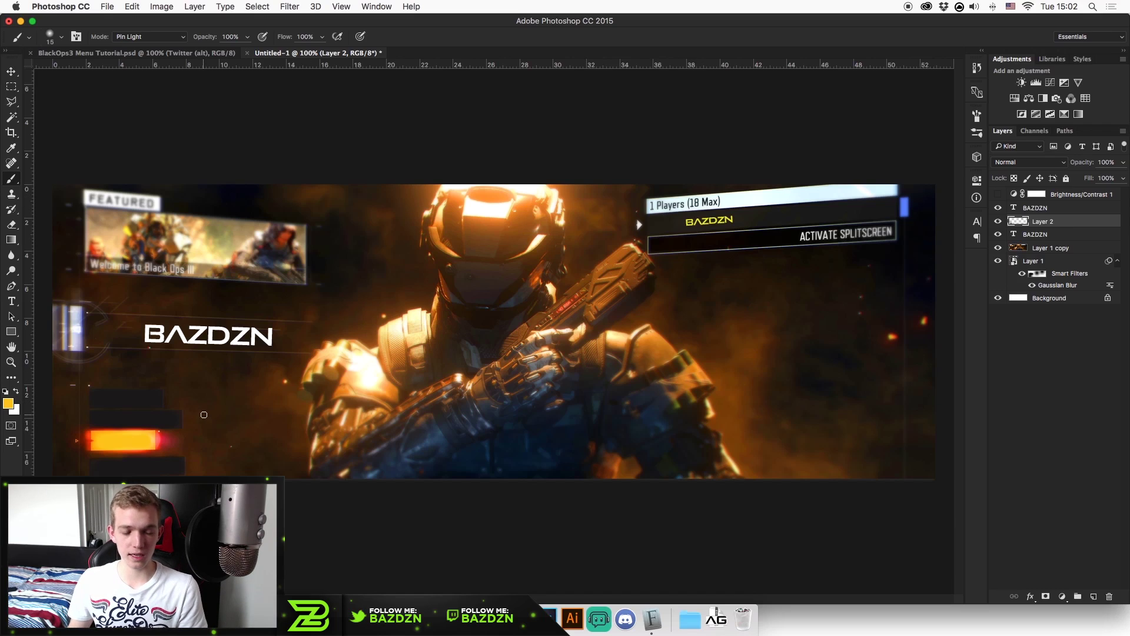
key(super+plus)
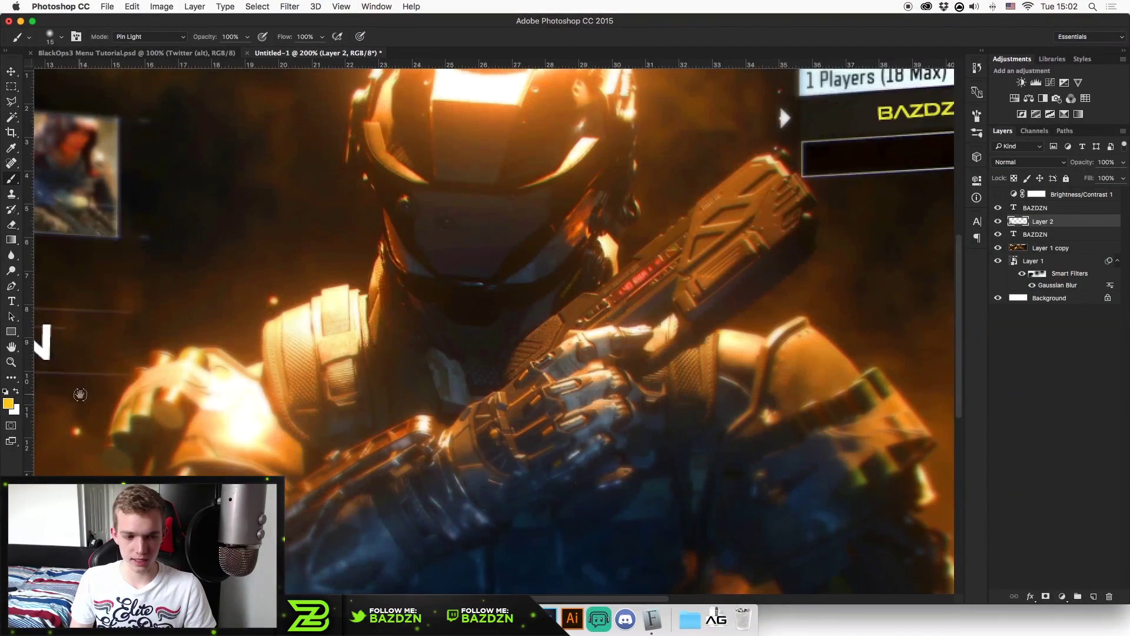
drag(81, 390, 547, 320)
key(super+plus)
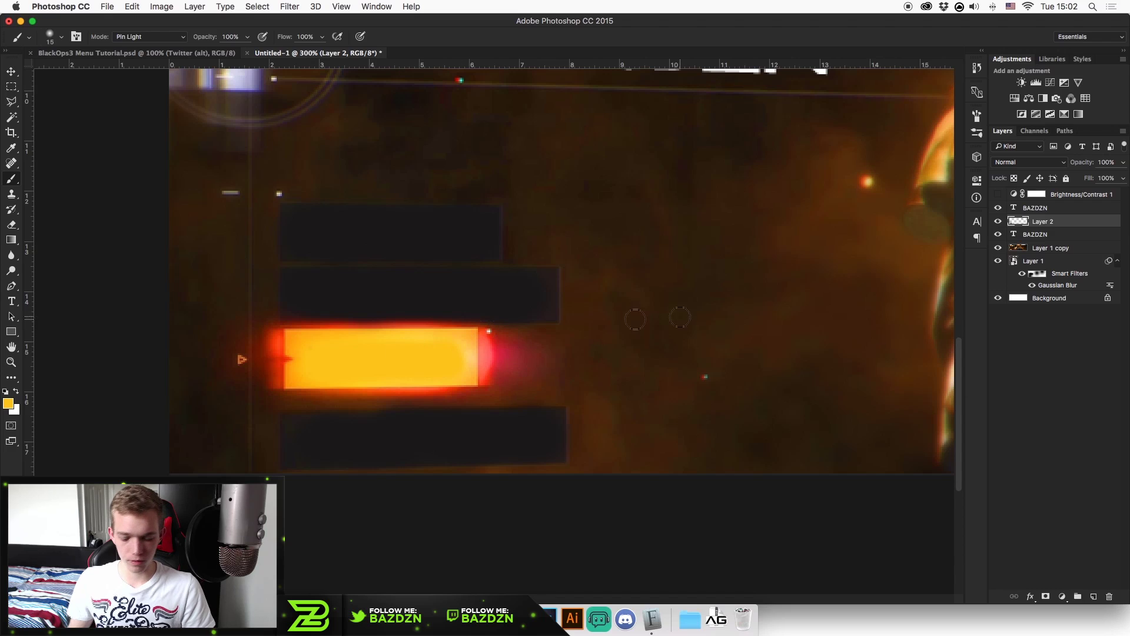
Compare the menu boxes with and without the paint on Layer 2, and add a new layer above it.
click(998, 221)
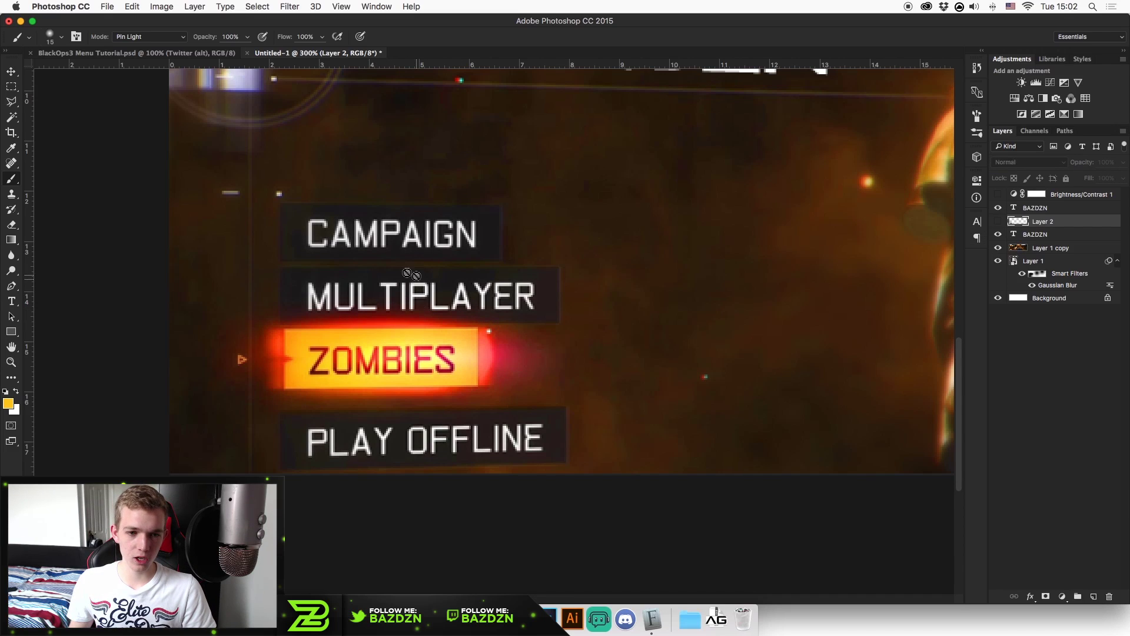
click(998, 221)
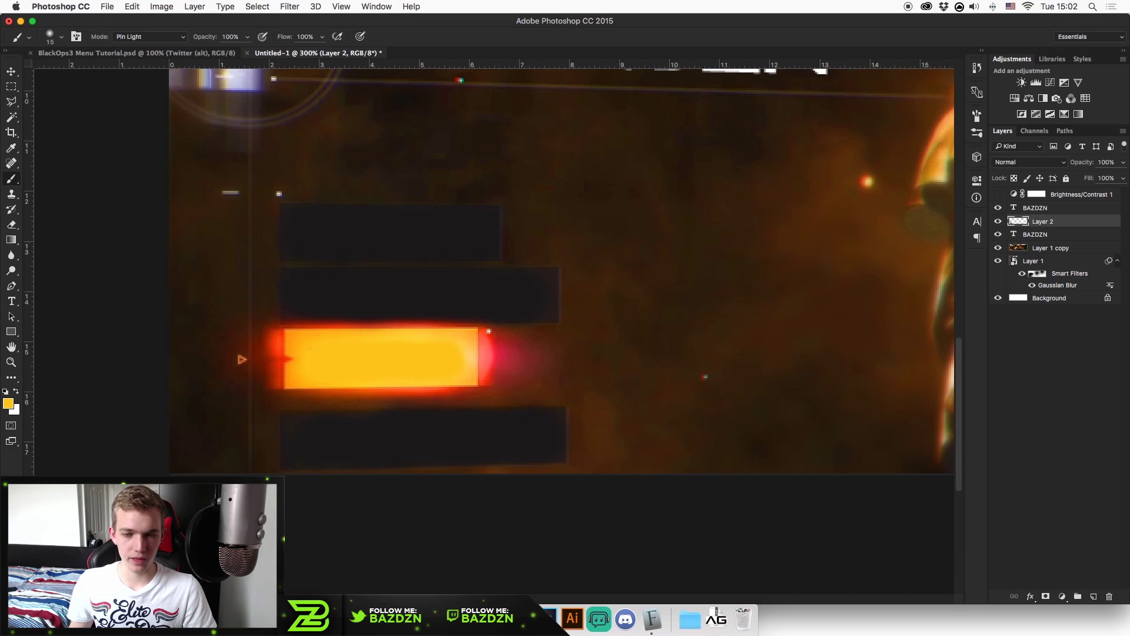
click(1092, 596)
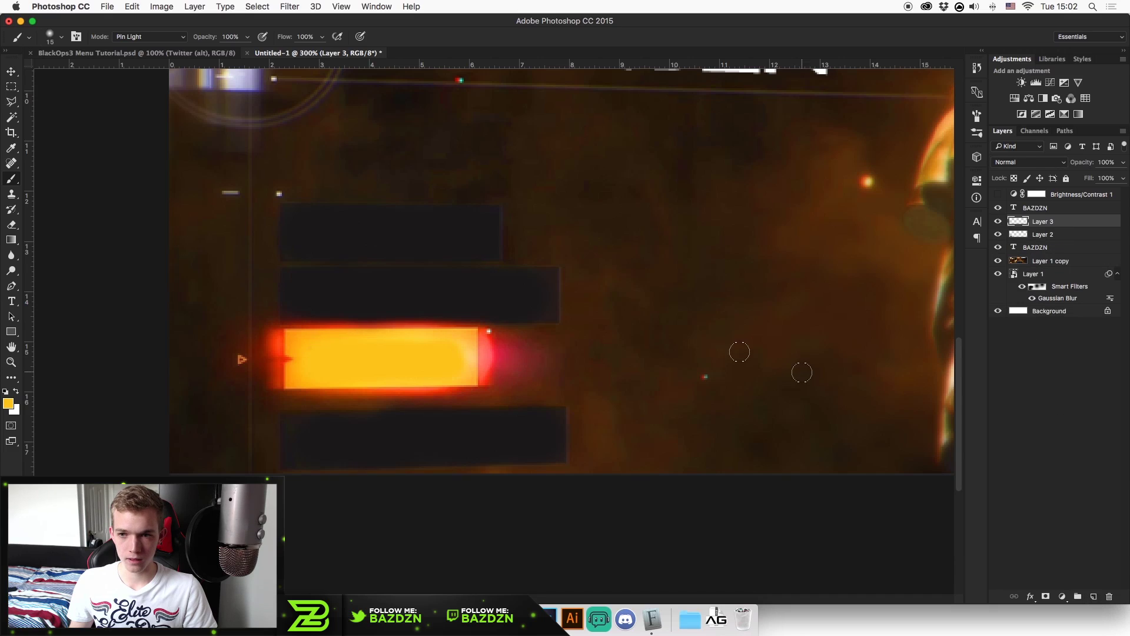
Try a dab of red #d71f39, sampled from the glow beside the yellow box, with a 70 px brush, and undo it.
click(8, 404)
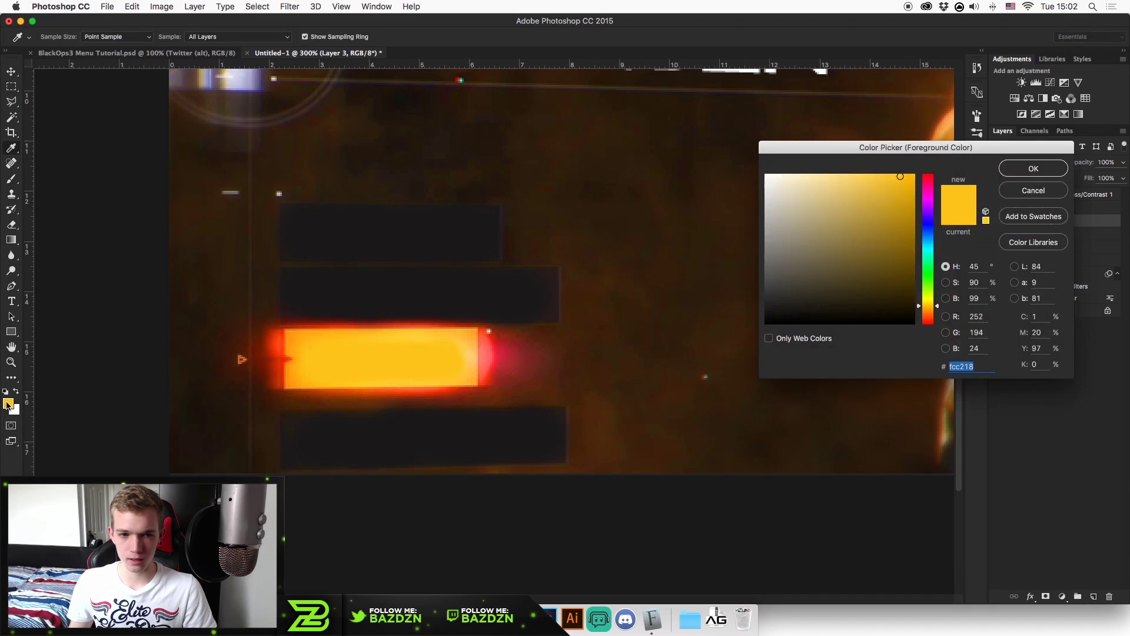
click(499, 355)
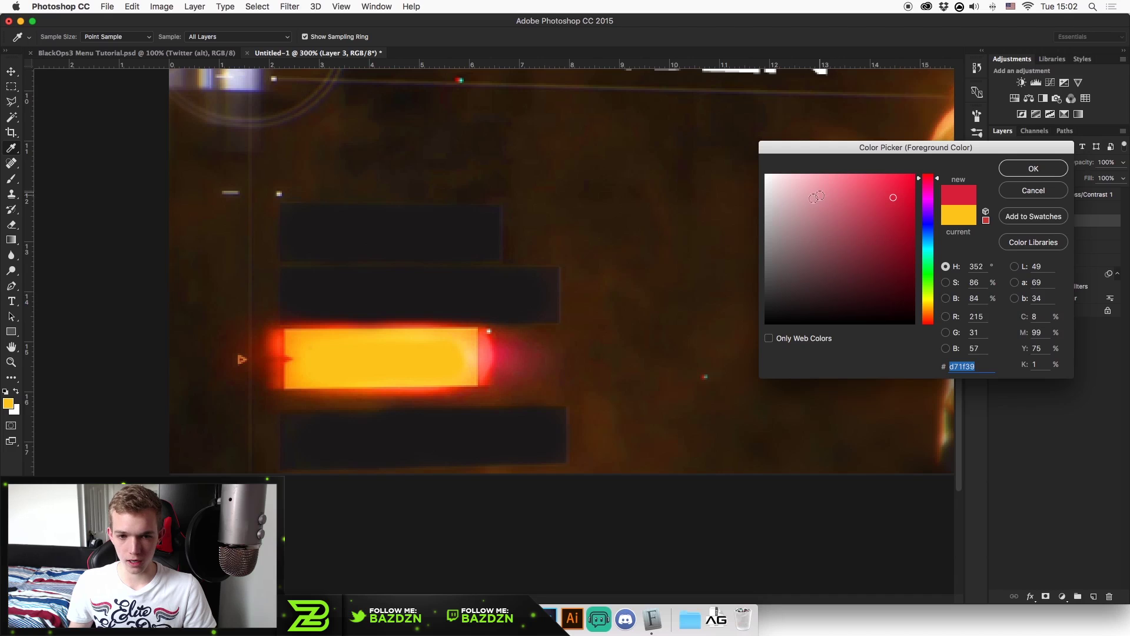
key(Return)
key(b)
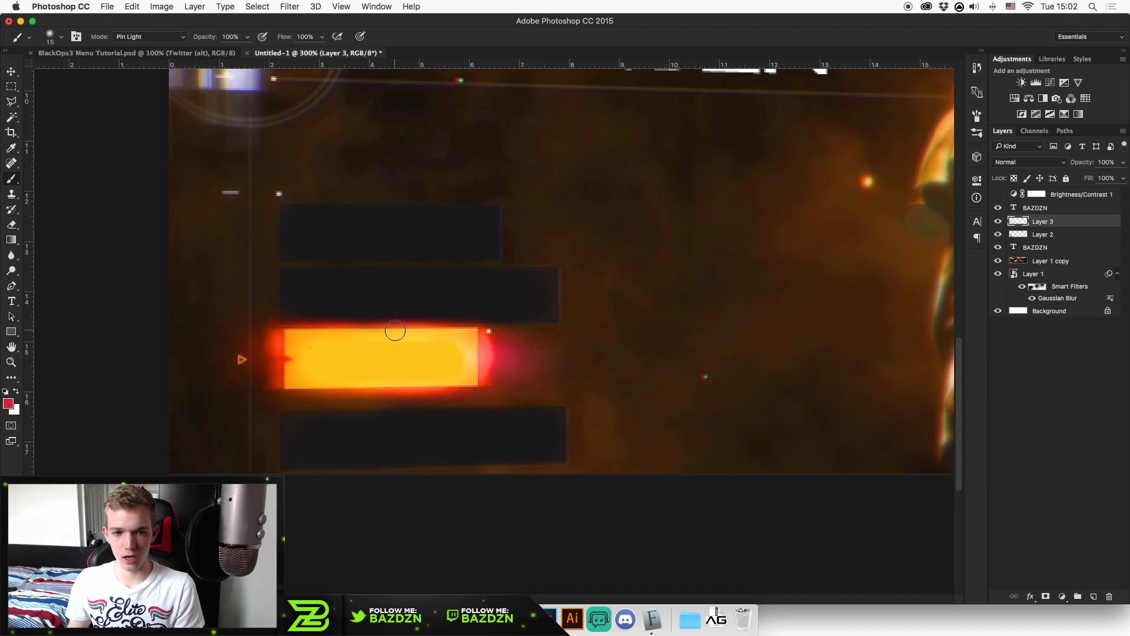
key(bracketright)
key(bracketright)
key(bracketright)
key(bracketright)
key(bracketright)
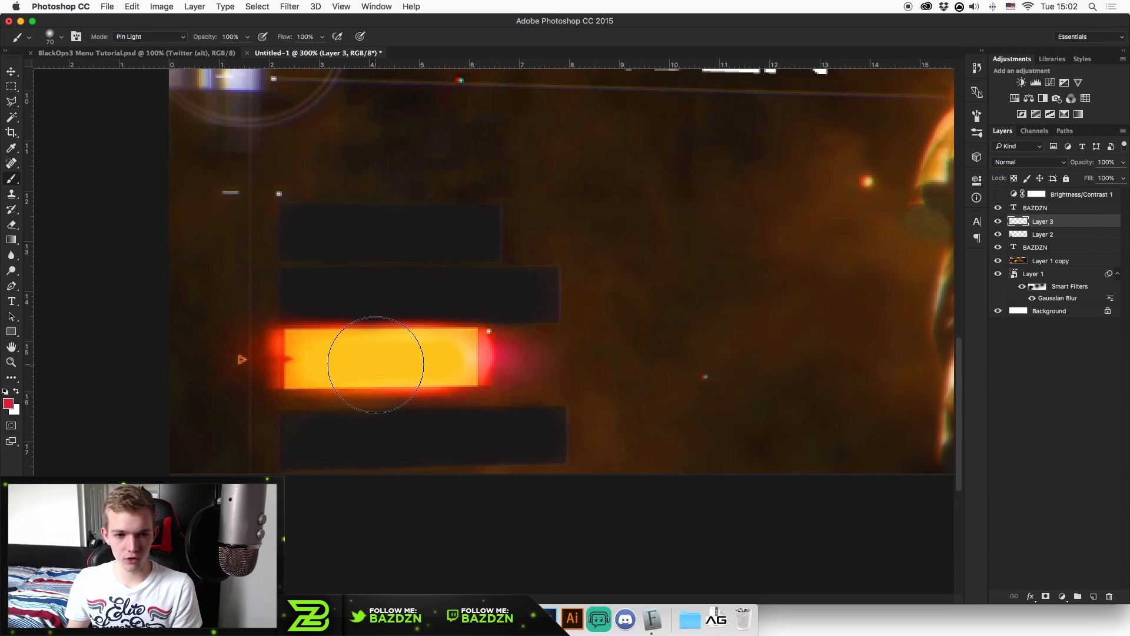
click(376, 364)
key(super+z)
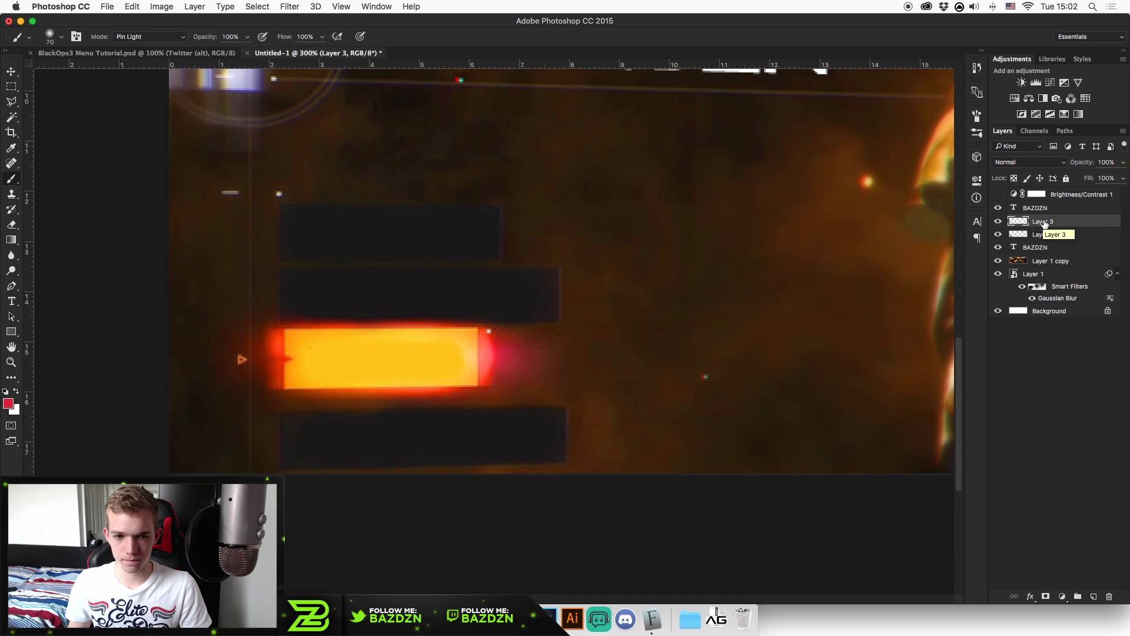
Make a rectangular selection around the second menu box, with its lower edge along the yellow box's upper edge.
key(super+equal)
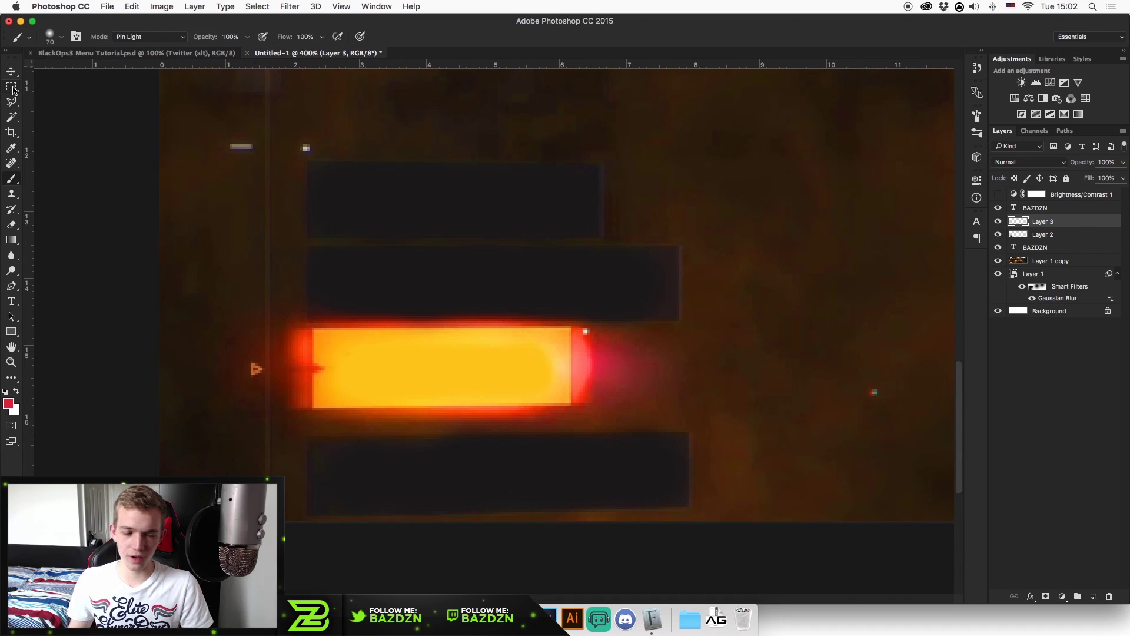
click(12, 88)
drag(279, 332, 773, 234)
click(232, 332)
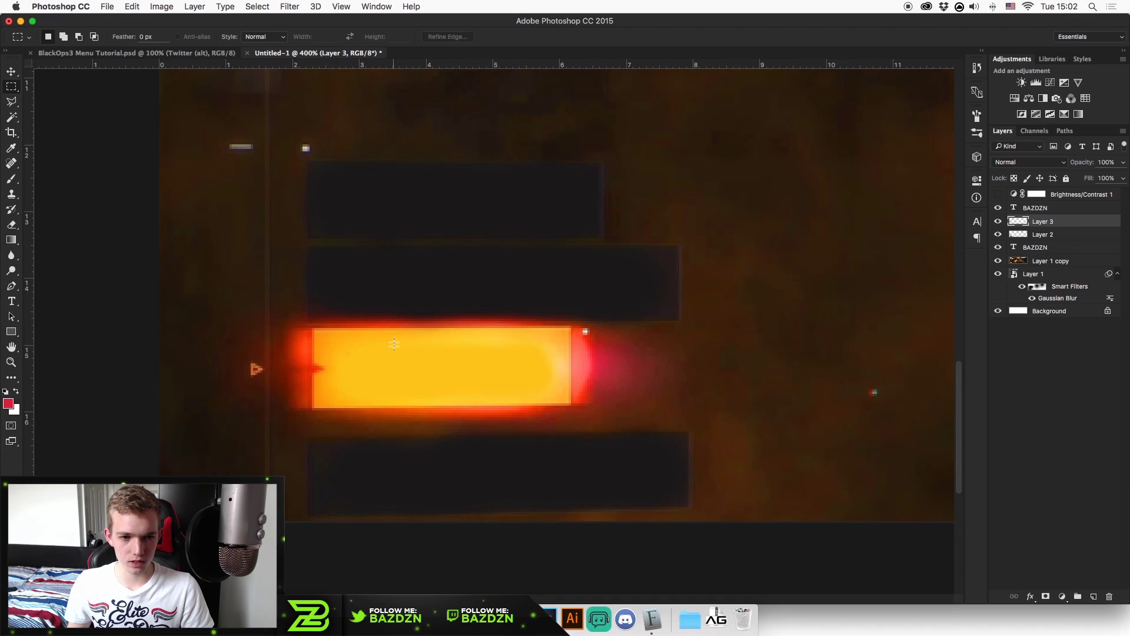
drag(285, 326, 768, 219)
Try painting a red glow inside the selection above the yellow box with 80 px and 35 px brushes, undoing the strokes.
key(b)
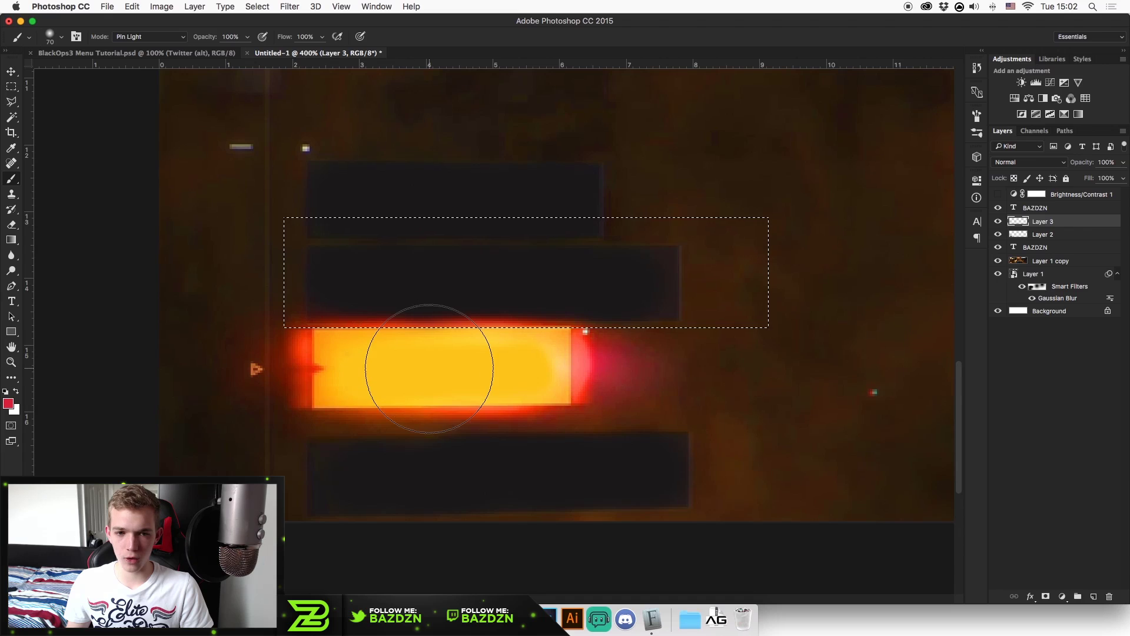
key(bracketright)
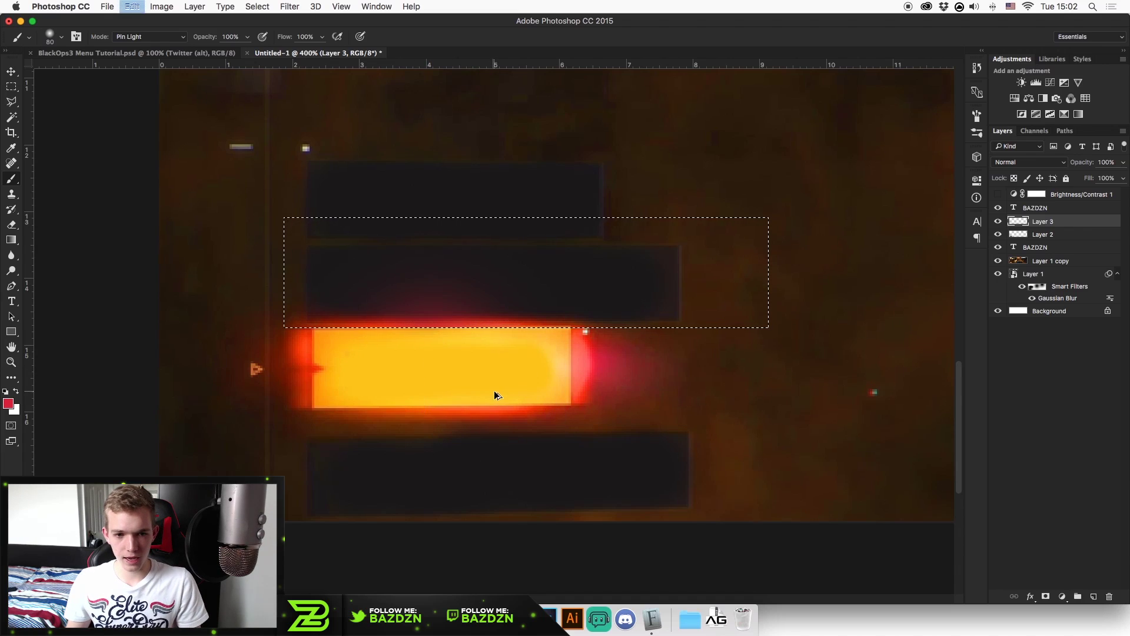
key(bracketleft)
key(bracketleft)
key(bracketleft)
key(bracketleft)
key(bracketleft)
key(bracketleft)
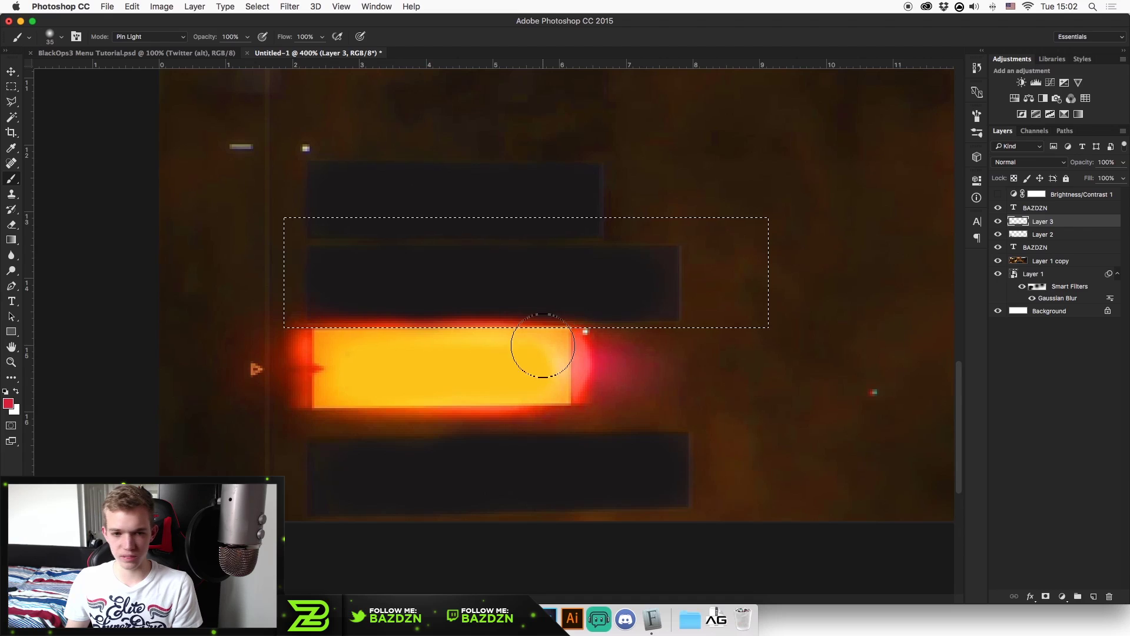
drag(545, 344, 465, 349)
key(super+z)
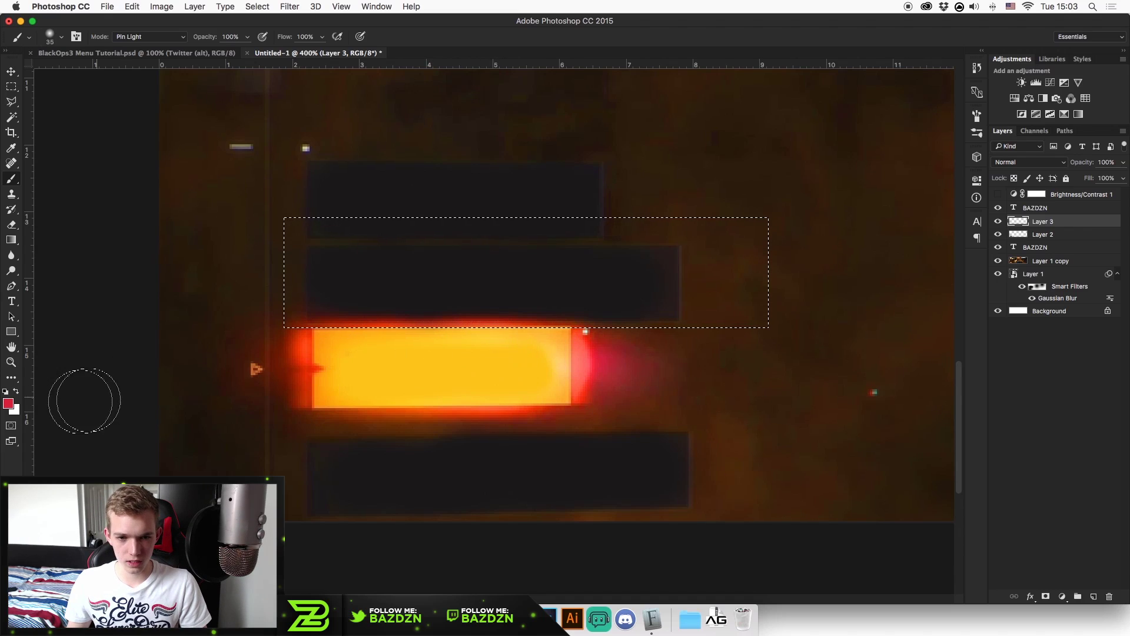
Sample orange-red #f83d0b from the yellow box's edge and paint a glow along its upper edge with 35 px and 70 px brushes, then deselect.
click(9, 403)
click(304, 342)
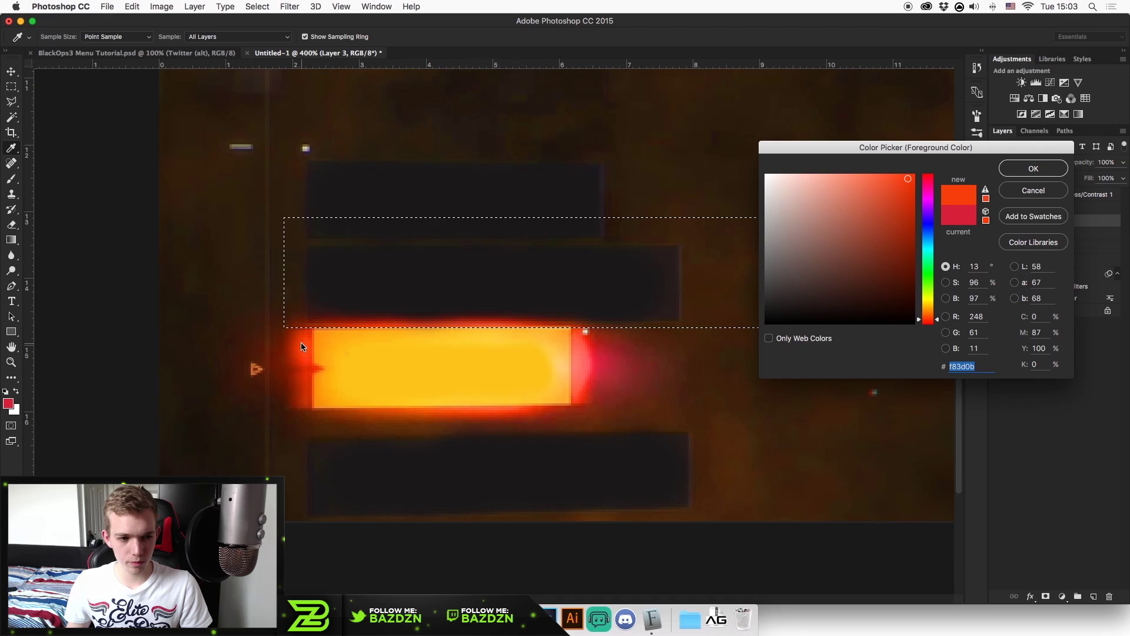
key(Return)
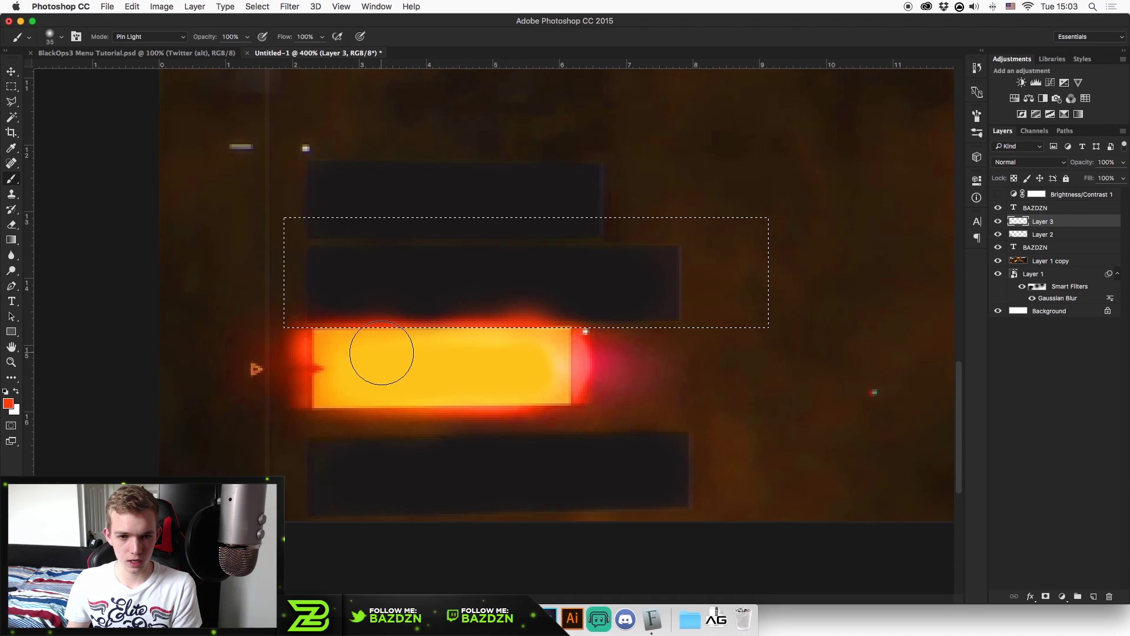
key(bracketright)
key(bracketright)
key(bracketright)
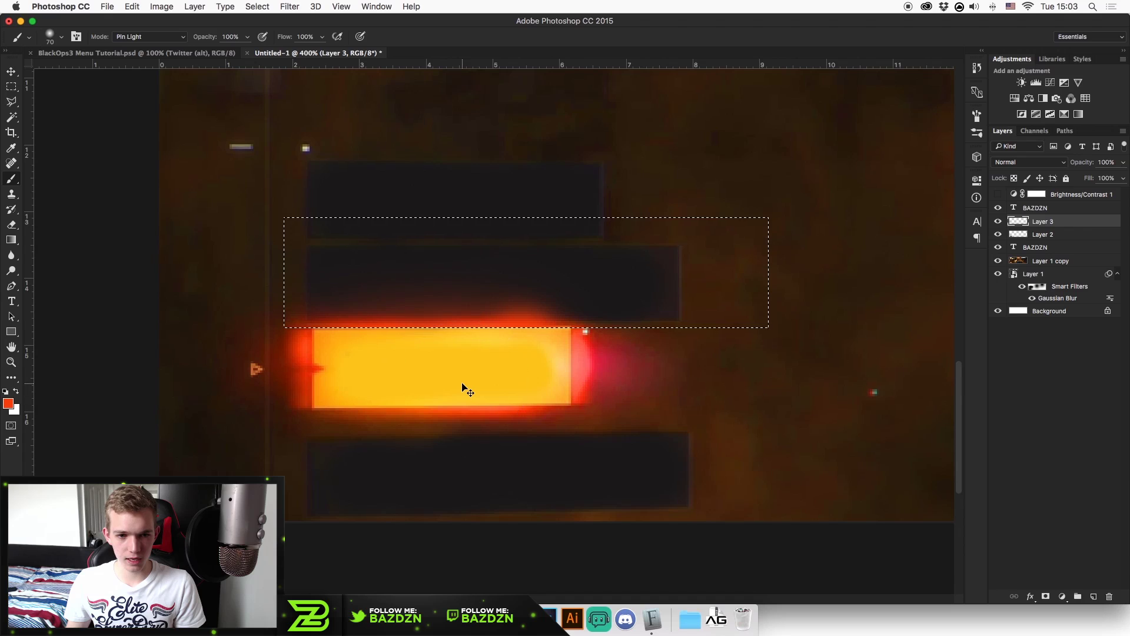
key(super+minus)
key(super+minus)
key(super+minus)
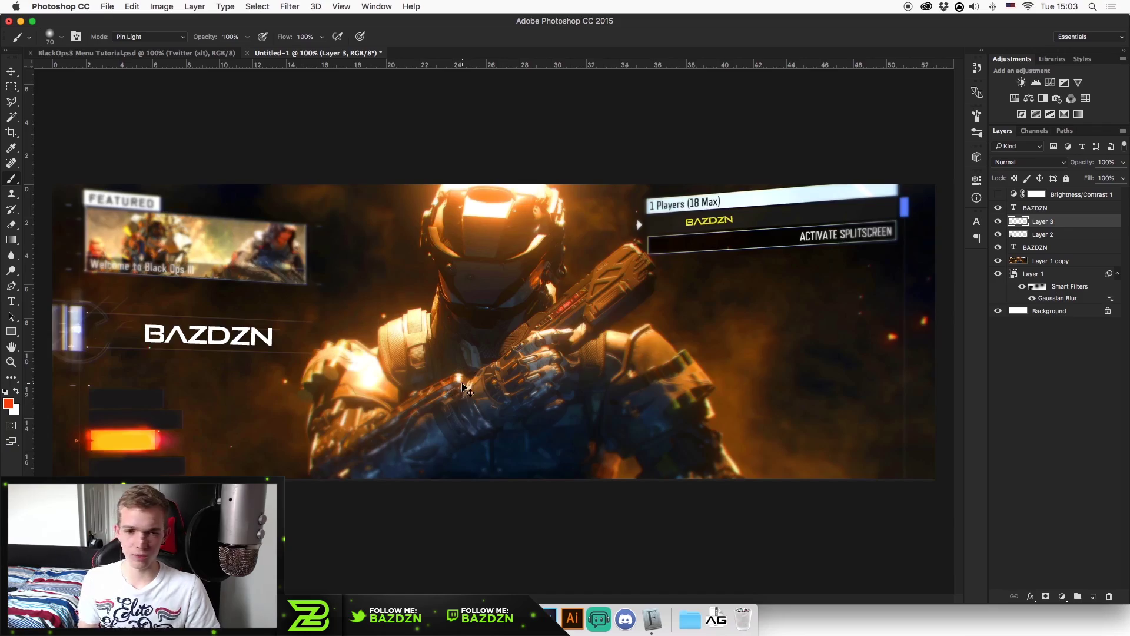
Add the text BAZDZN in the uppermost blank menu box, using the BLACK OPS 2 font.
scroll(462, 387, up, 1)
drag(513, 325, 934, 275)
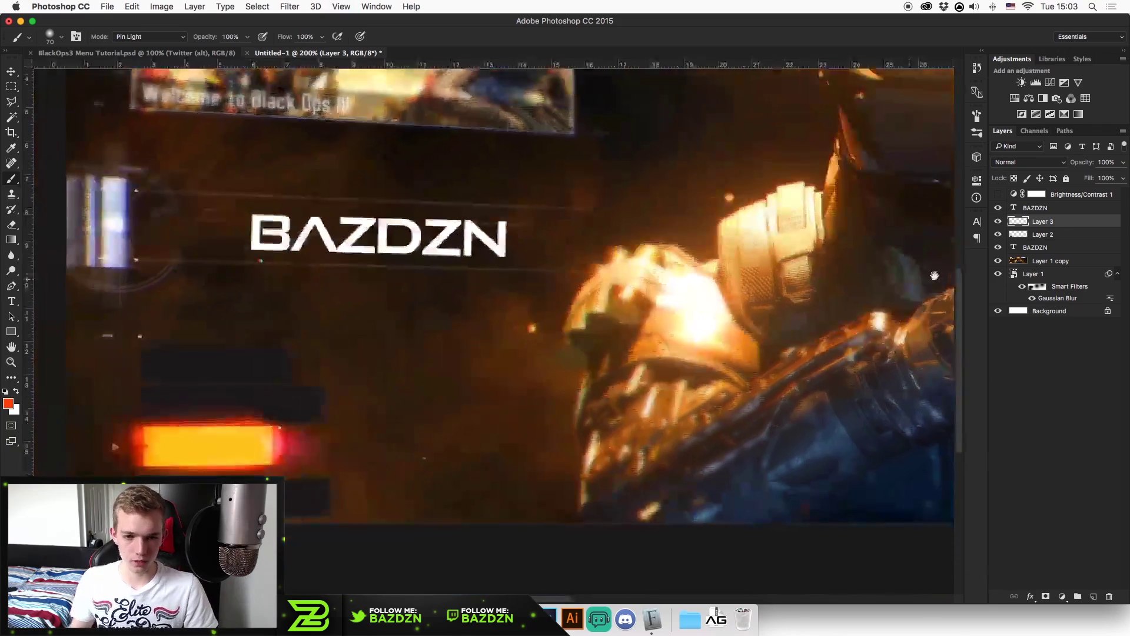
drag(379, 308, 575, 304)
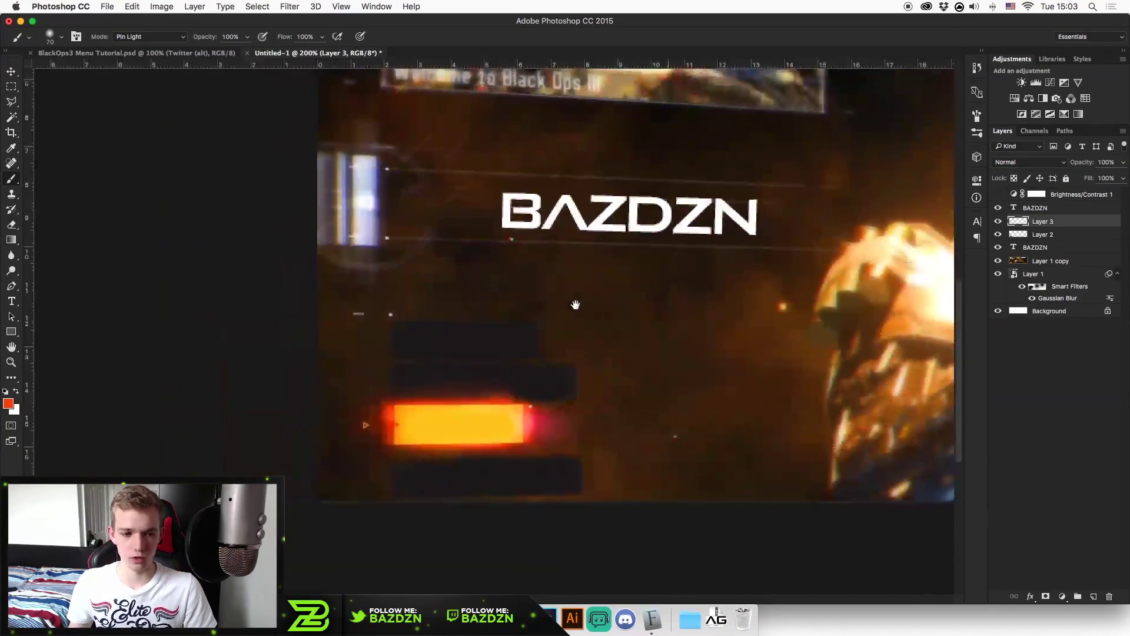
key(super+plus)
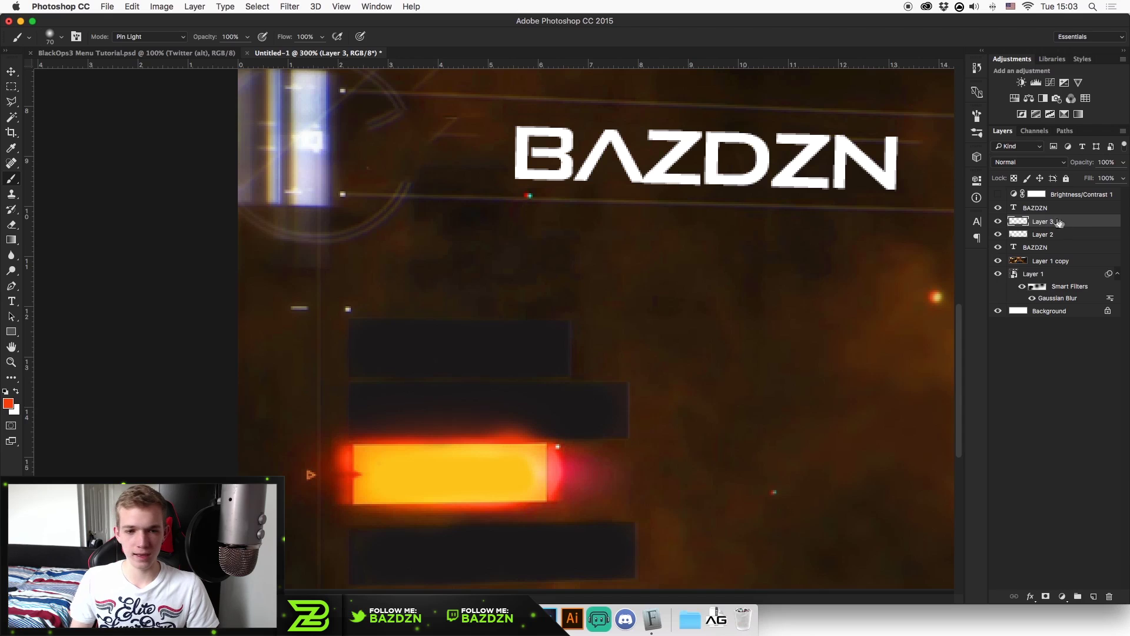
key(t)
click(423, 352)
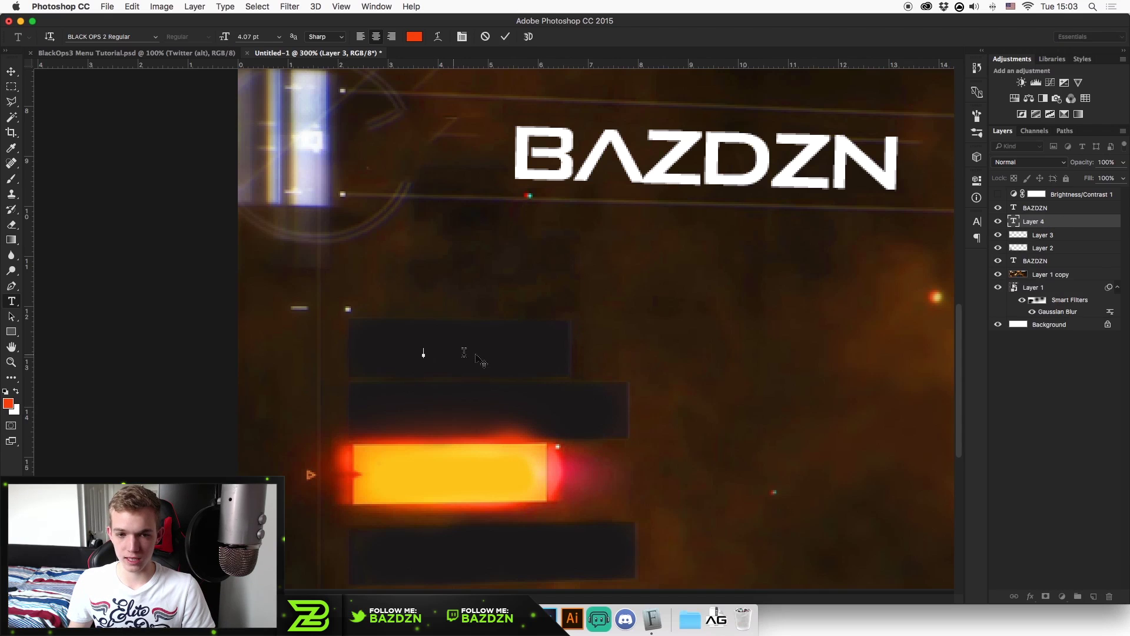
text(BAZDZN)
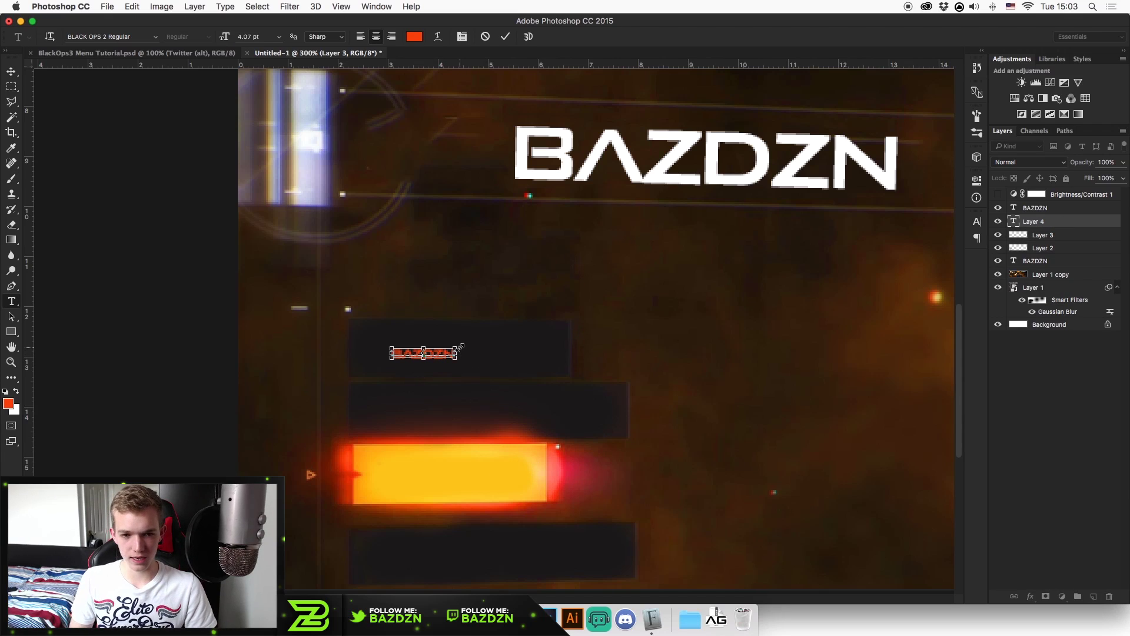
Enlarge the menu text to 10.87 pt, colour it white #ffffff and move it slightly down in its box.
drag(461, 348, 562, 357)
key(super+a)
click(414, 38)
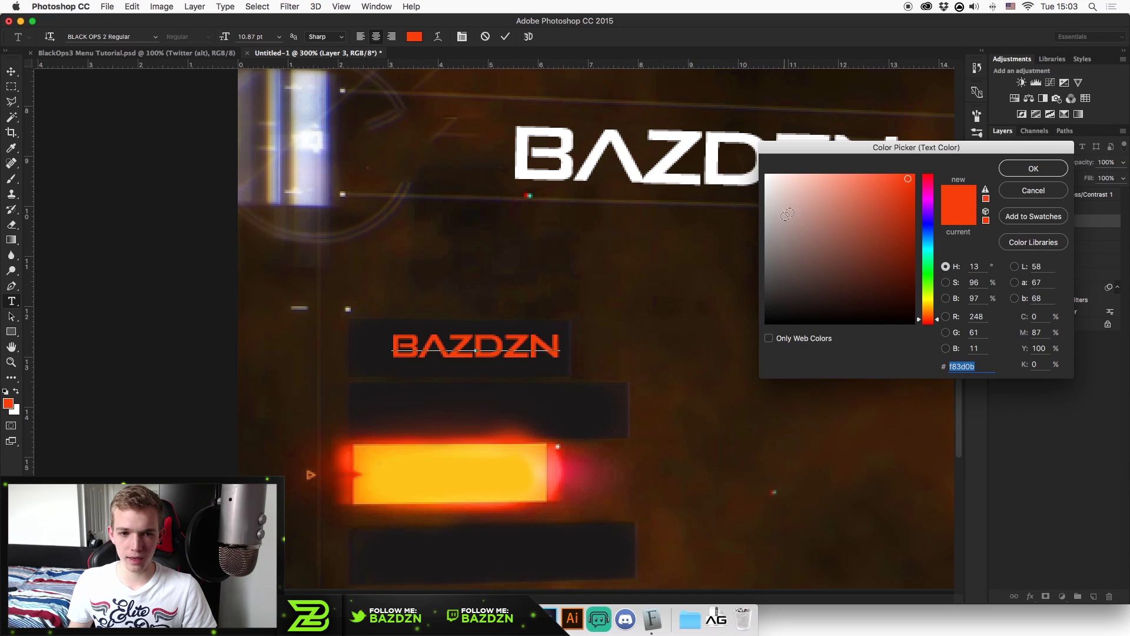
text(ffffff)
key(Return)
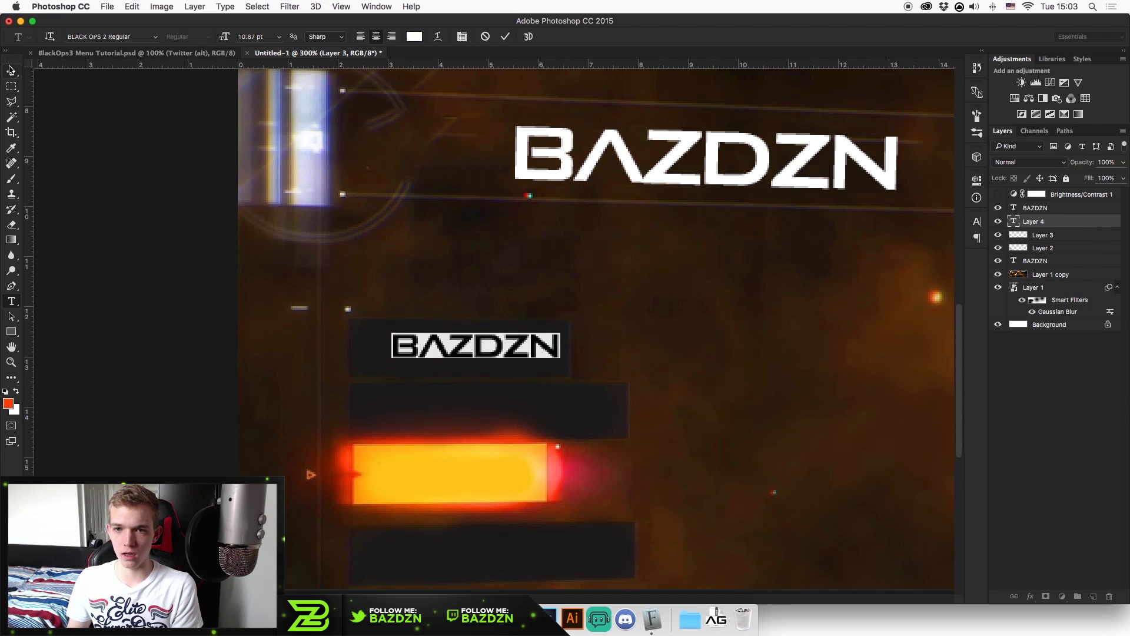
click(10, 71)
drag(545, 360, 545, 364)
Place the Facebook logo from the Logos library and scale it down to fit just before the BAZDZN menu text.
click(1045, 59)
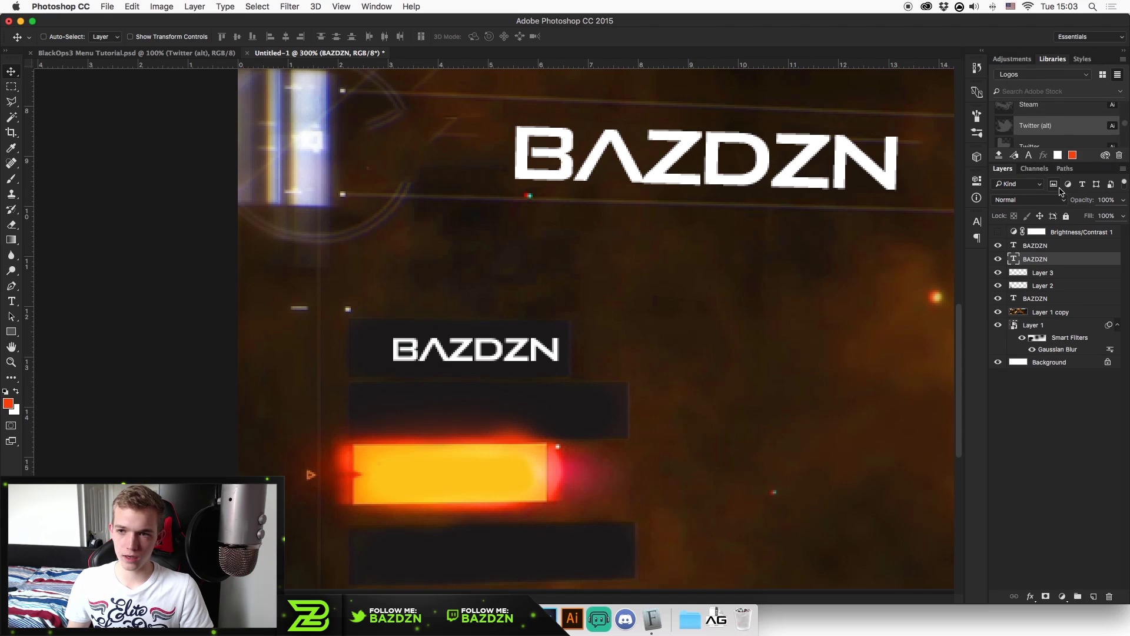
drag(1056, 163, 1054, 251)
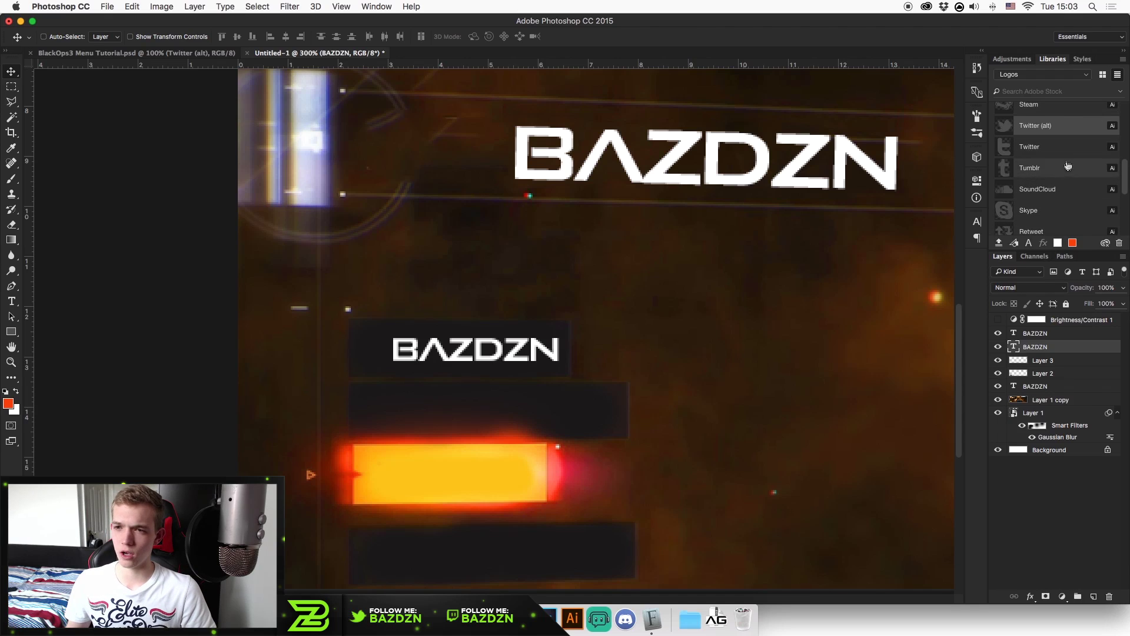
scroll(1060, 137, down, 10)
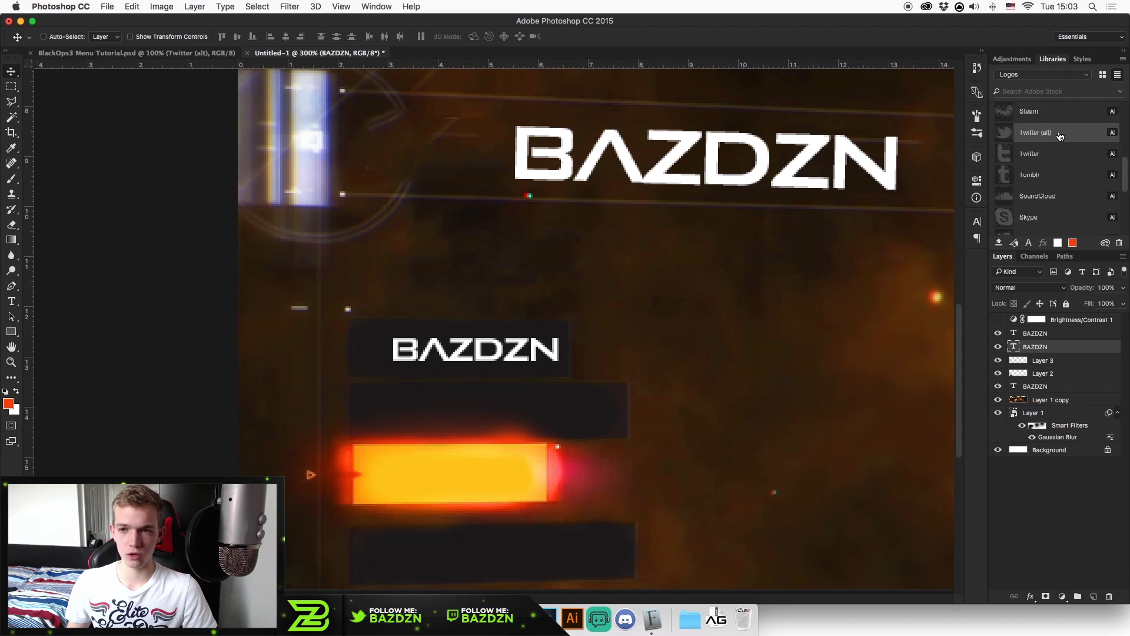
click(1055, 224)
scroll(1051, 206, down, 5)
scroll(1045, 197, up, 2)
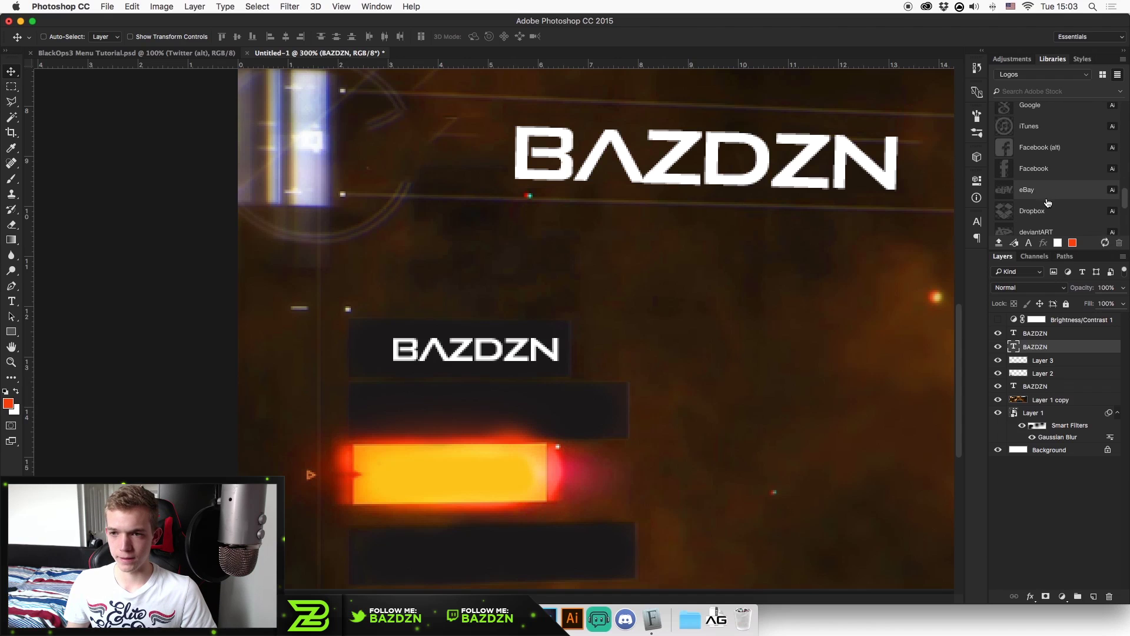
drag(794, 229, 405, 290)
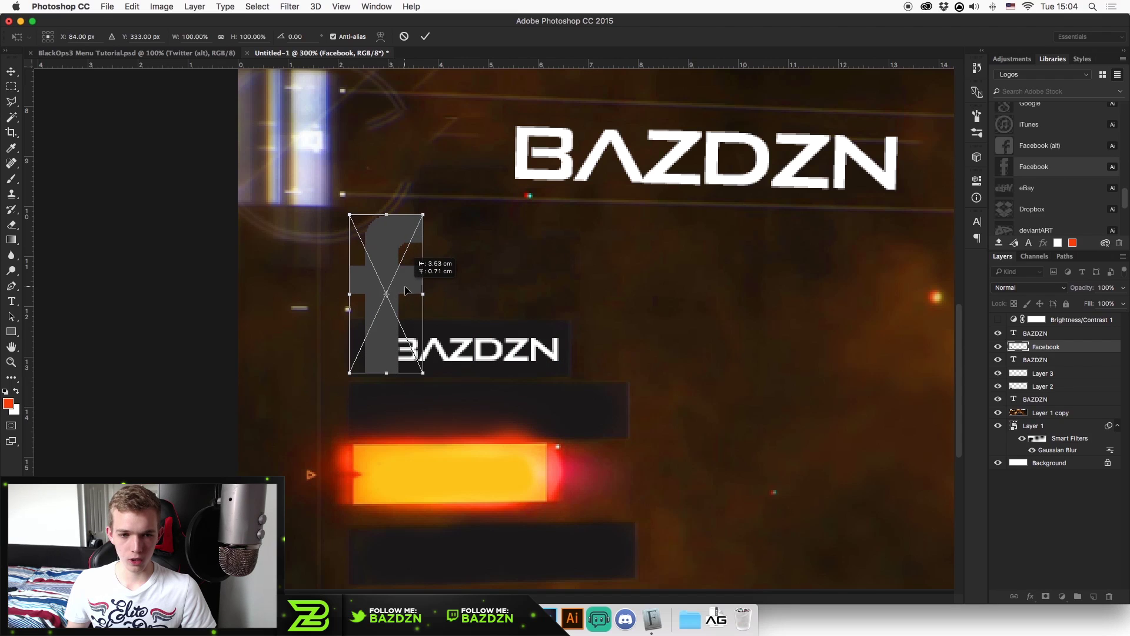
drag(422, 215, 394, 328)
key(Return)
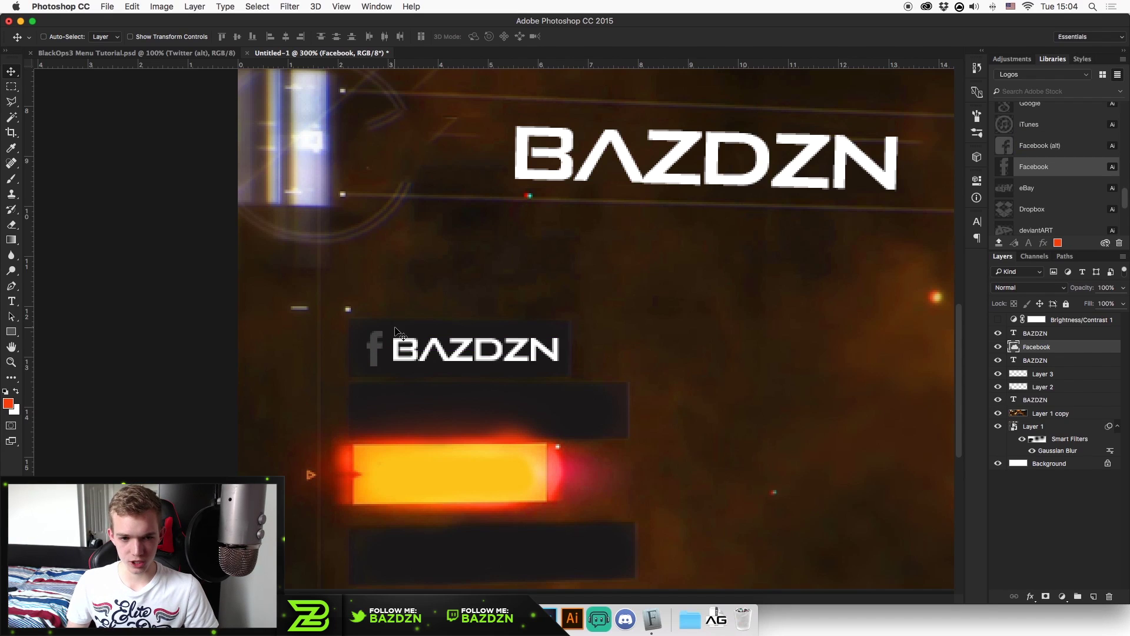
Apply a white Color Overlay to the Facebook logo and check it within the full header.
double_click(1062, 351)
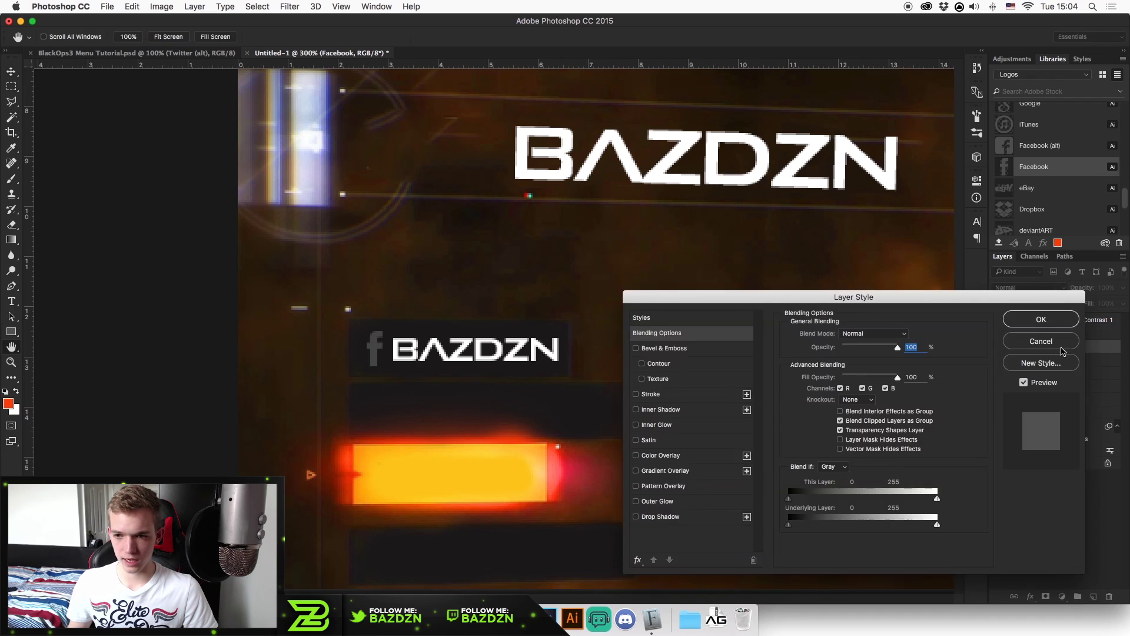
click(669, 457)
key(Return)
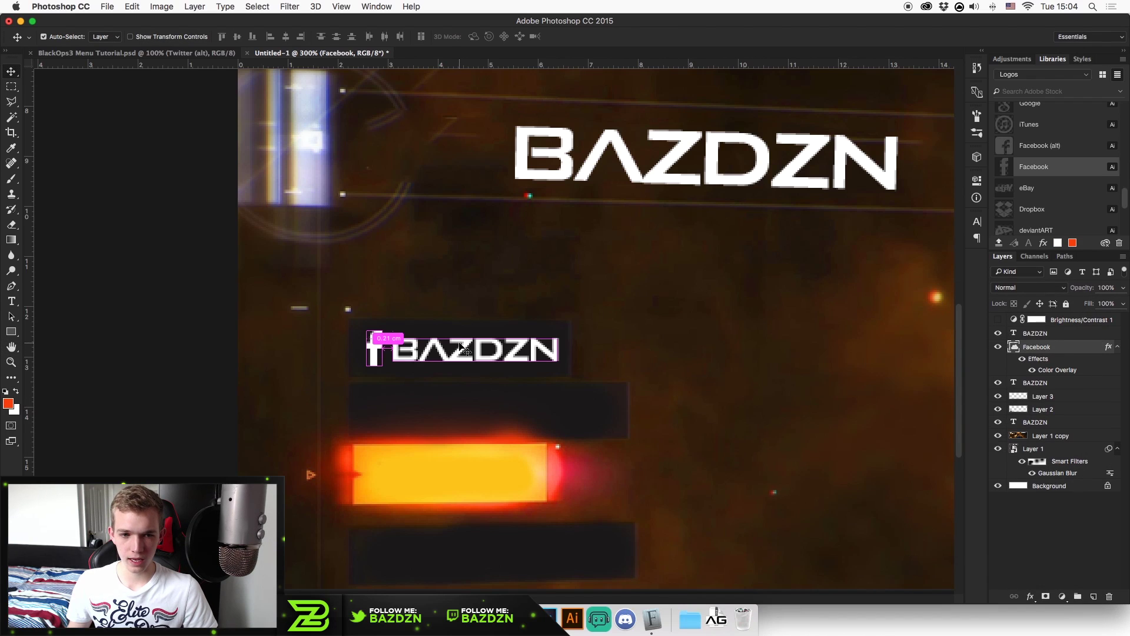
key(super+0)
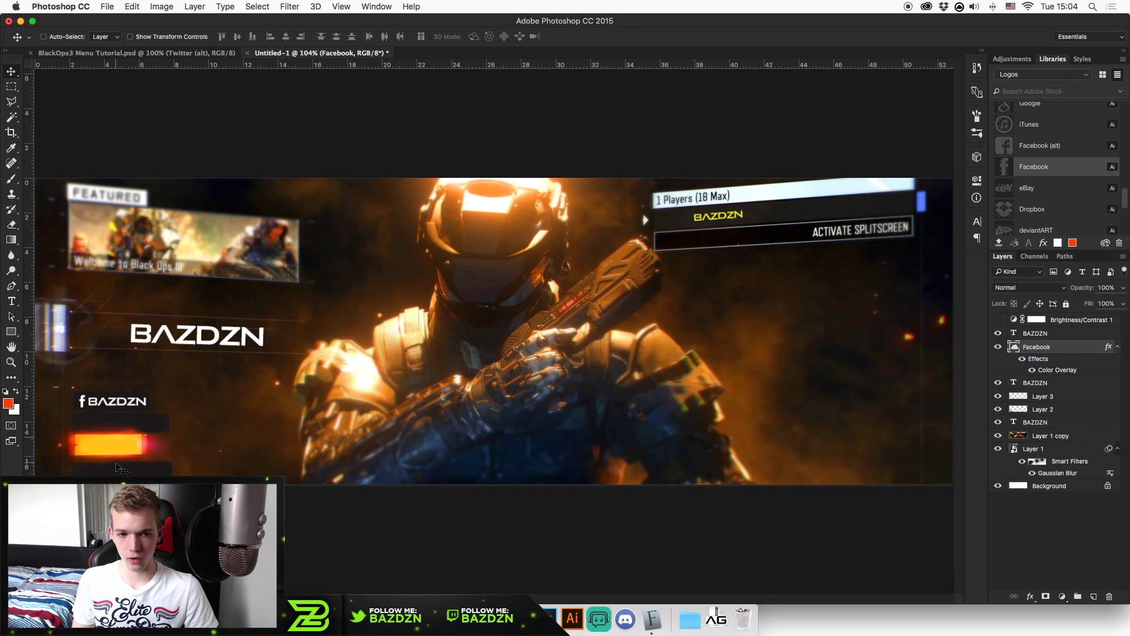